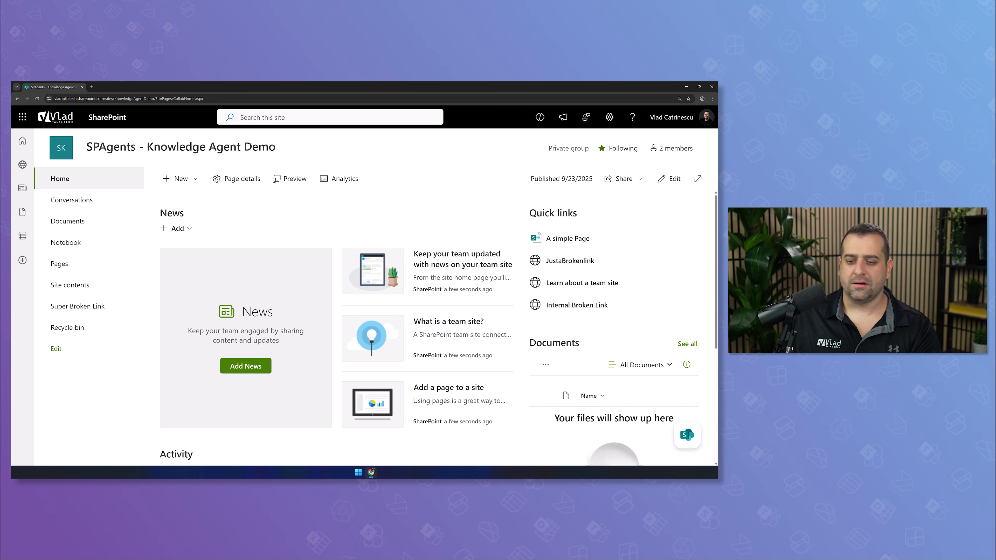
Reload the demo site and try the Knowledge Agent's summarize and ask-a-question options
{"action": "key", "text": "F5"}
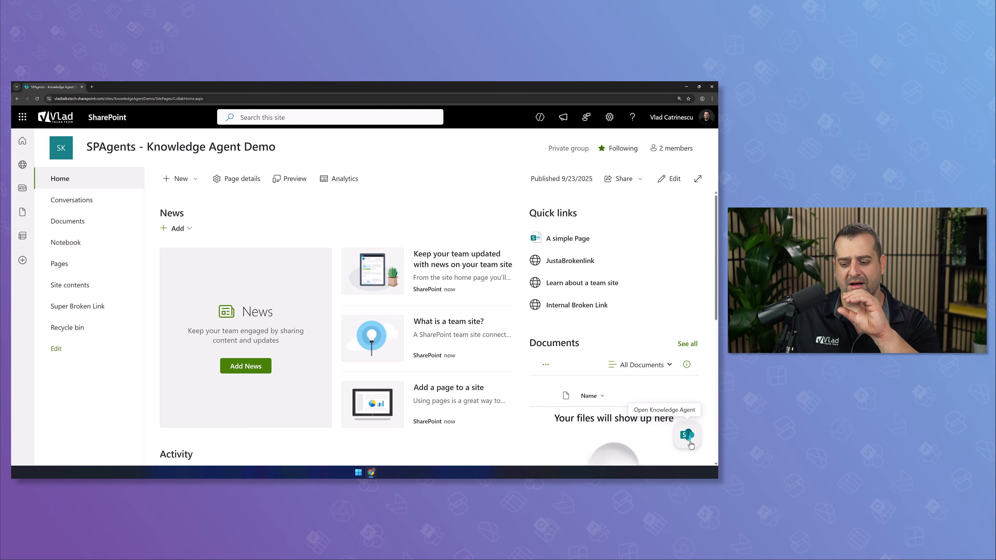
{"action": "left_click", "coordinate": [687, 435]}
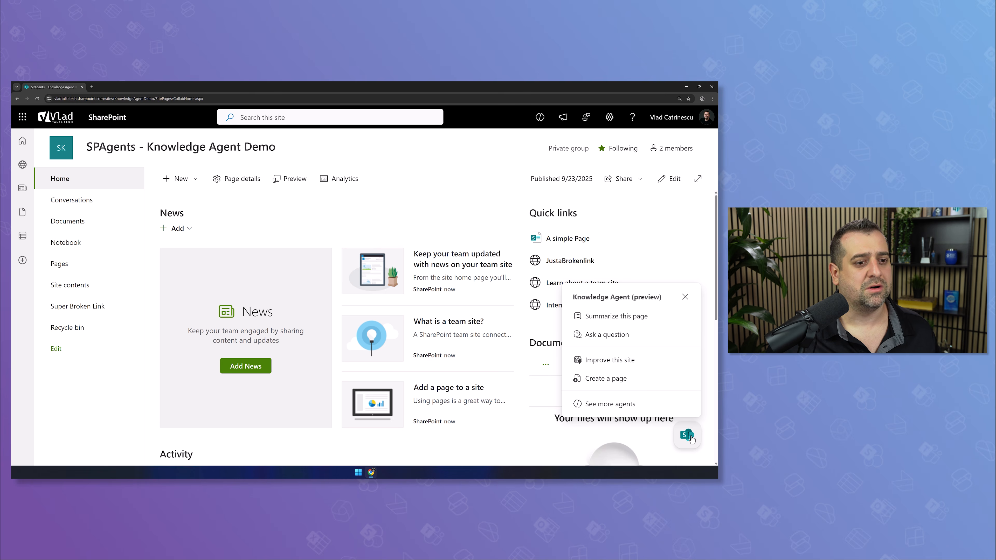
{"action": "left_click", "coordinate": [646, 323]}
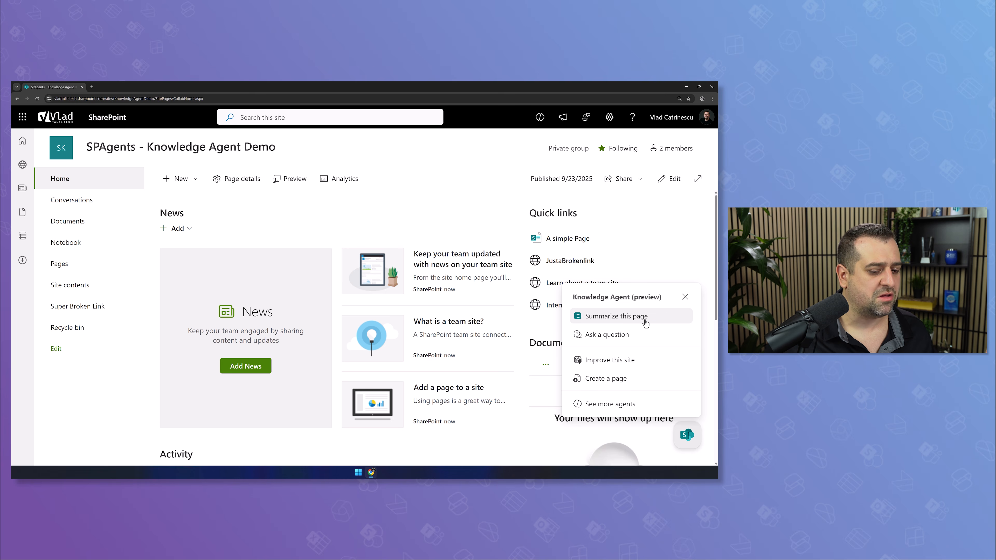
{"action": "left_click", "coordinate": [640, 340]}
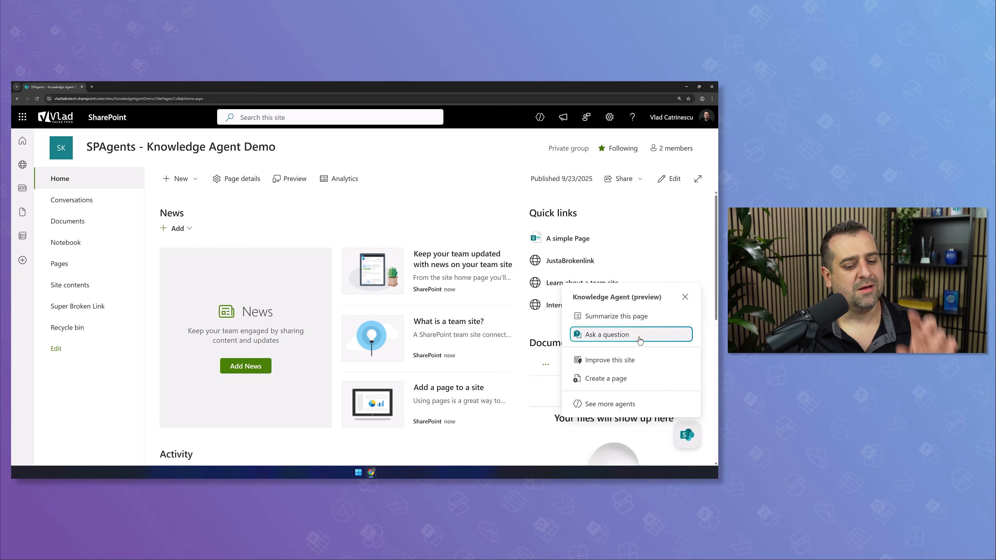
View the Improve this site suggestions, then copy the root site address
{"action": "left_click", "coordinate": [626, 364]}
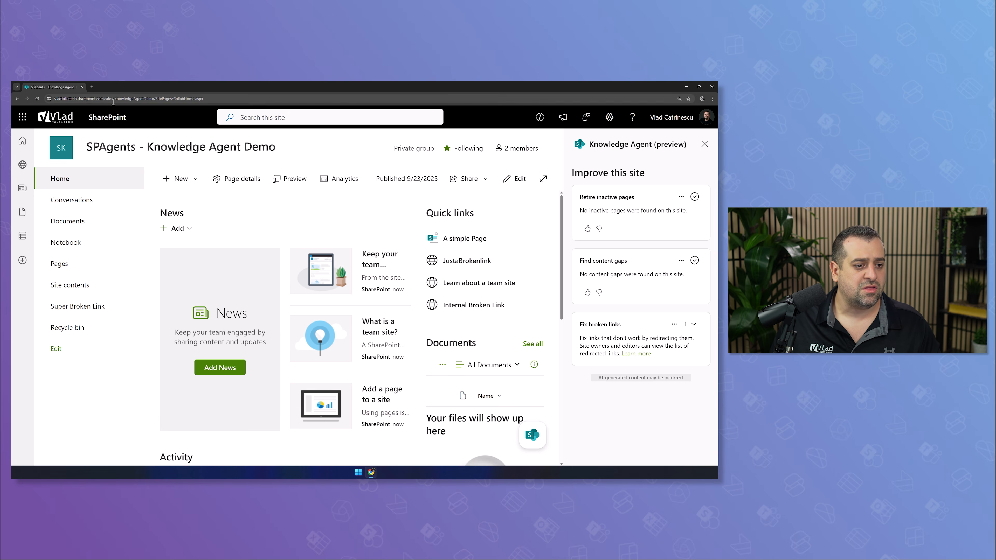
{"action": "left_click_drag", "start_coordinate": [104, 100], "coordinate": [51, 99]}
{"action": "key", "text": "ctrl+c"}
Load the root site in a new tab and show its Improve this site suggestions
{"action": "left_click", "coordinate": [91, 87]}
{"action": "key", "text": "ctrl+v"}
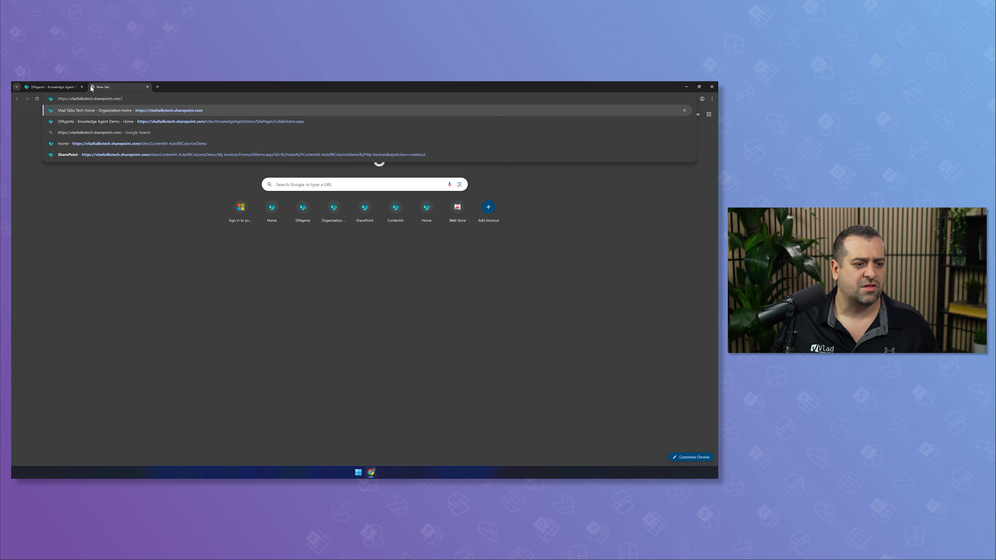
{"action": "key", "text": "Return"}
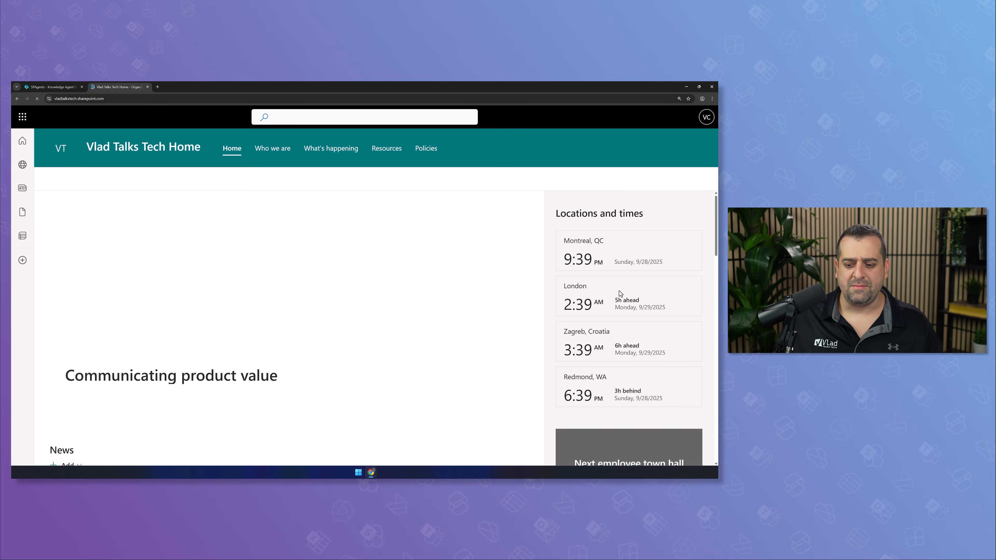
{"action": "left_click", "coordinate": [688, 435]}
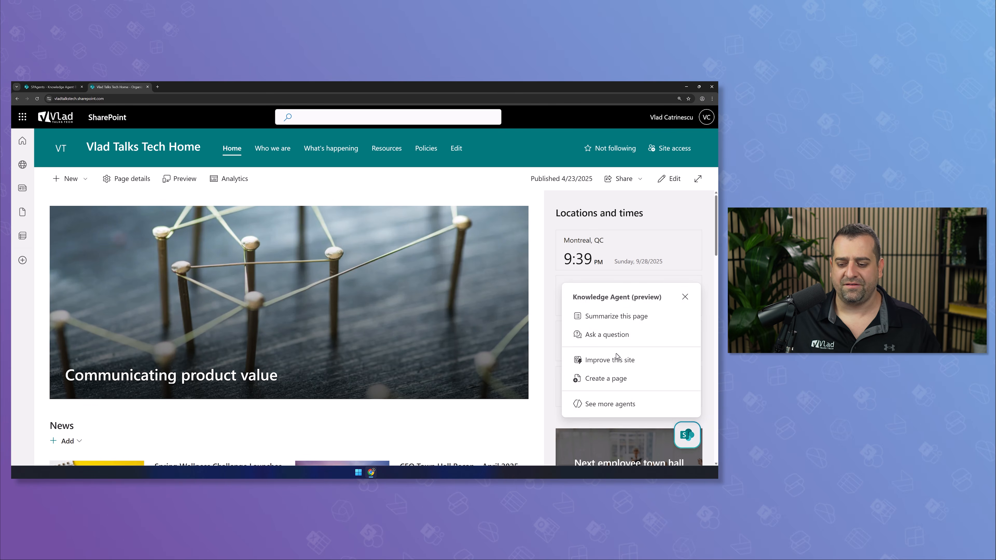
{"action": "left_click", "coordinate": [625, 357]}
{"action": "key", "text": "ctrl+plus"}
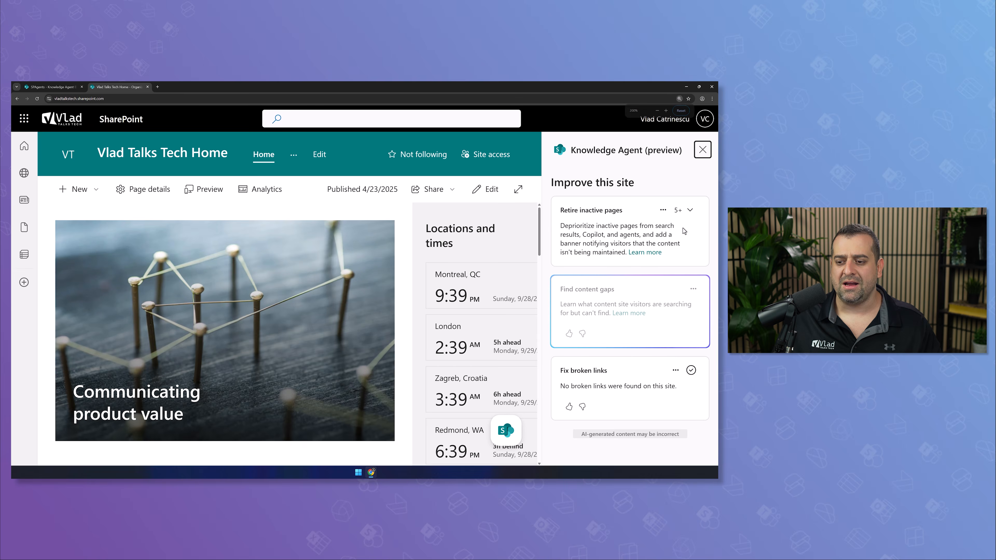
Expand Retire inactive pages and review the inactivity time choices, keeping 3 months
{"action": "left_click", "coordinate": [690, 210]}
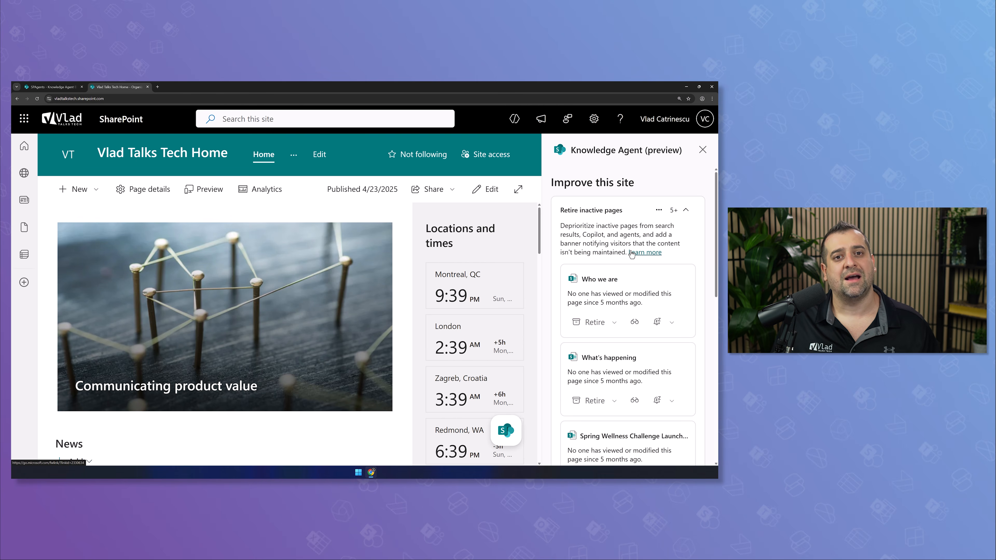
{"action": "left_click", "coordinate": [657, 211]}
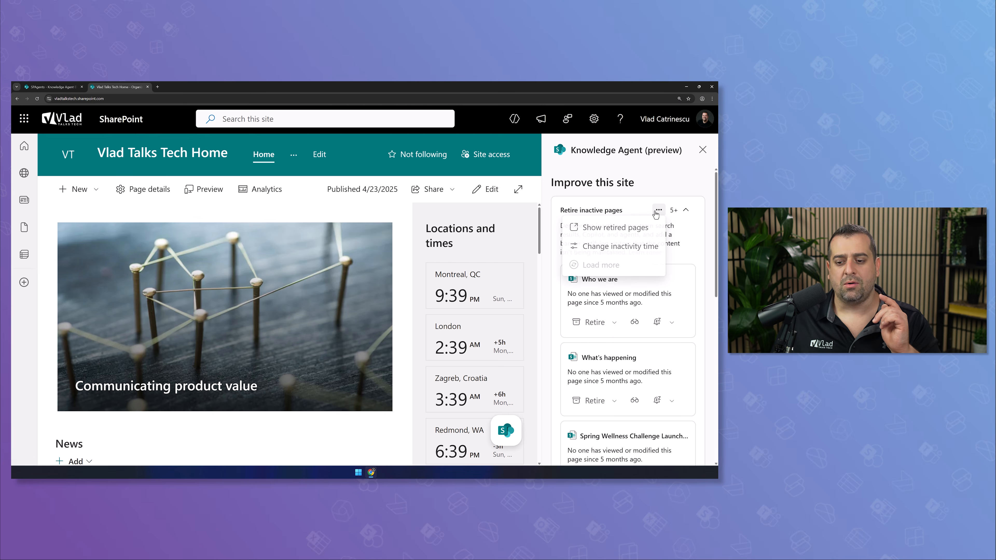
{"action": "left_click", "coordinate": [634, 247]}
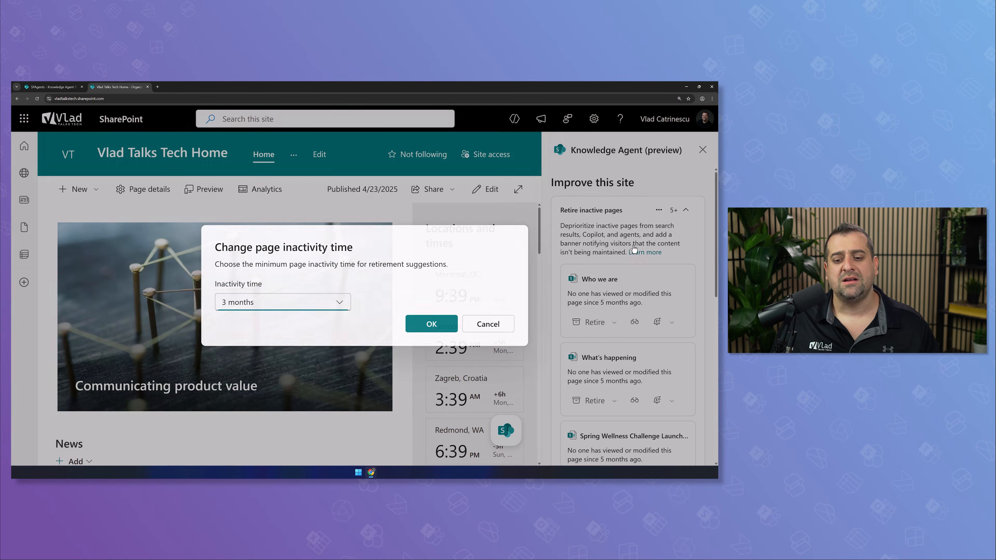
{"action": "left_click", "coordinate": [343, 300]}
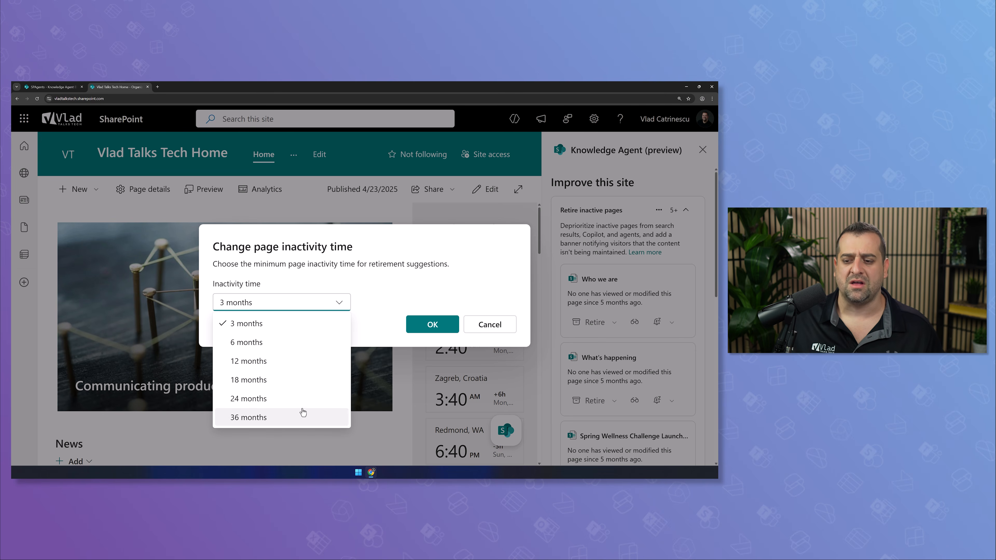
{"action": "left_click", "coordinate": [495, 329]}
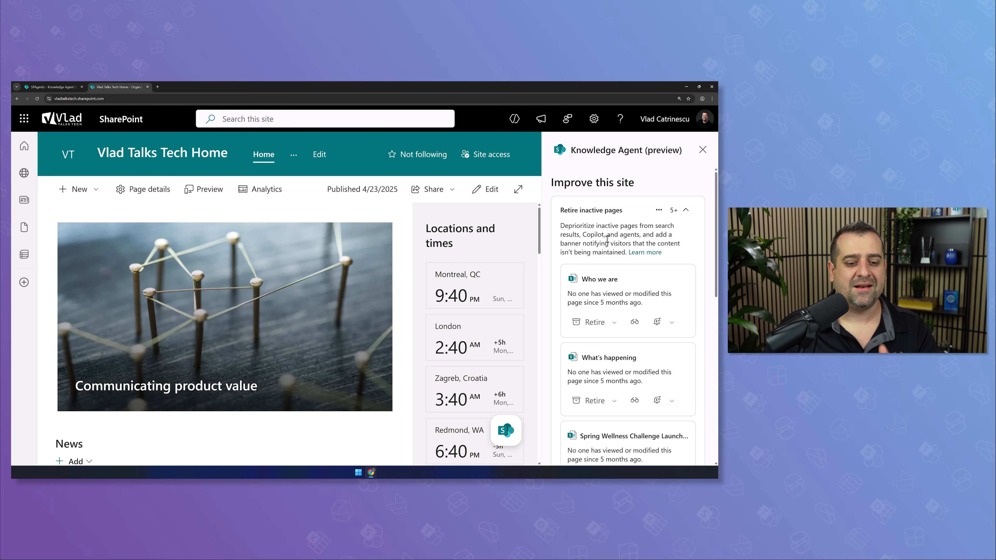
{"action": "left_click_drag", "start_coordinate": [564, 243], "coordinate": [631, 245]}
Retire the Who we are page from its Knowledge Agent card, then open the gear Settings menu
{"action": "left_click", "coordinate": [624, 246]}
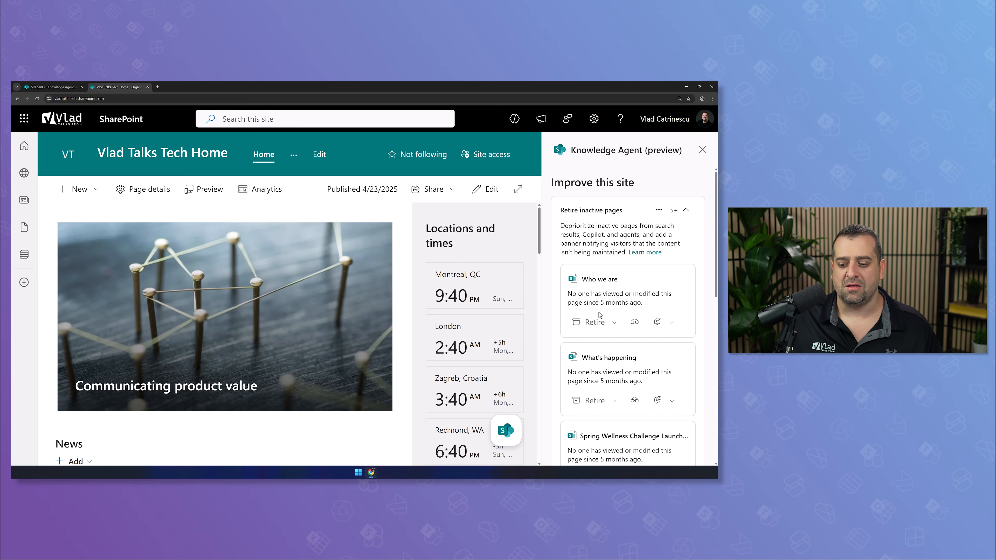
{"action": "left_click", "coordinate": [594, 322]}
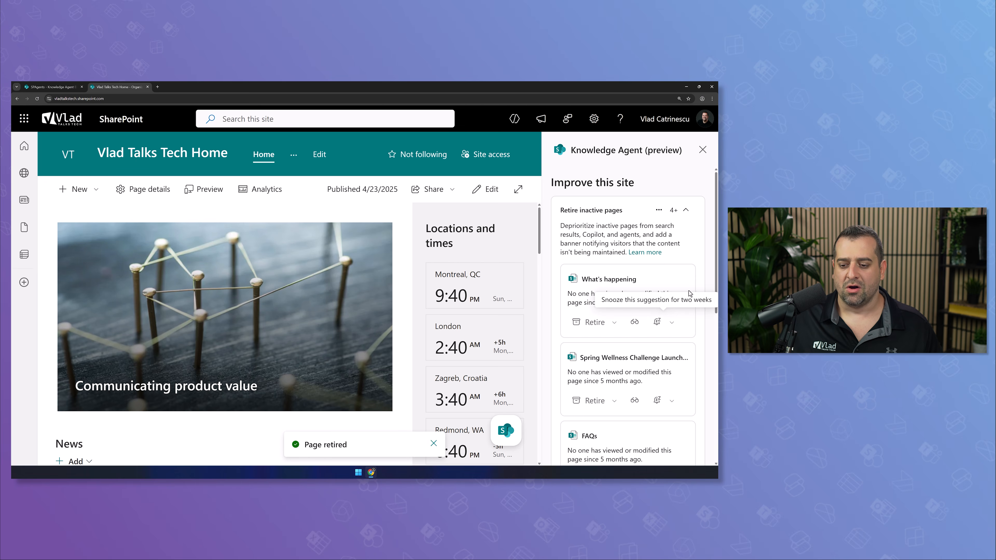
{"action": "scroll", "coordinate": [599, 320], "scroll_direction": "down", "scroll_amount": 10}
{"action": "scroll", "coordinate": [678, 204], "scroll_direction": "up", "scroll_amount": 10}
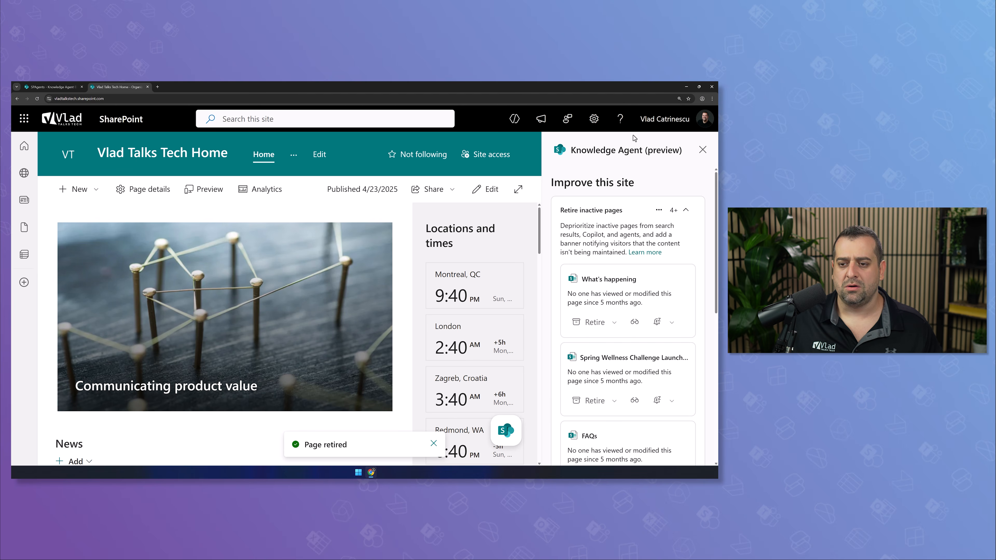
{"action": "left_click", "coordinate": [594, 119]}
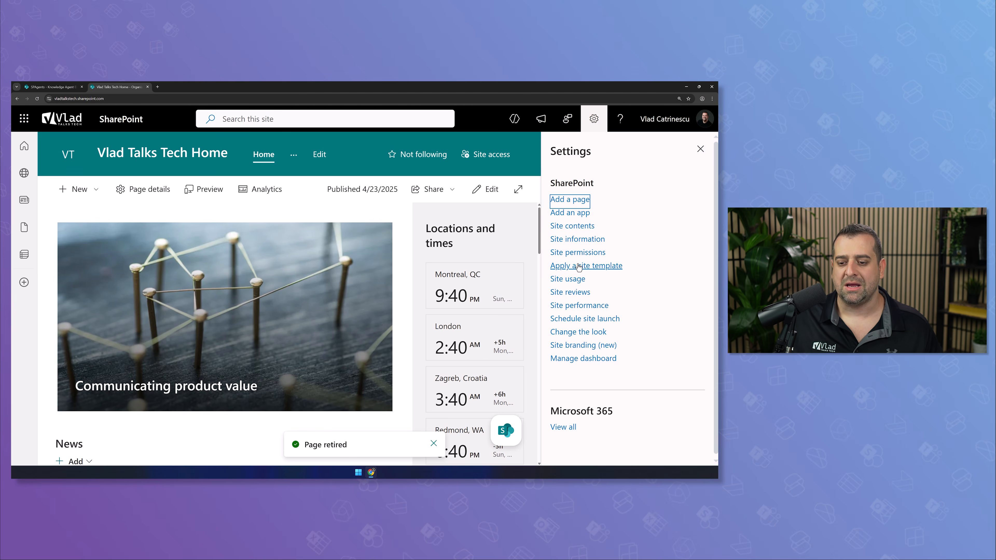
Open Who-we-are.aspx from Site contents > Site Pages and check its out-of-date banner
{"action": "left_click", "coordinate": [573, 227]}
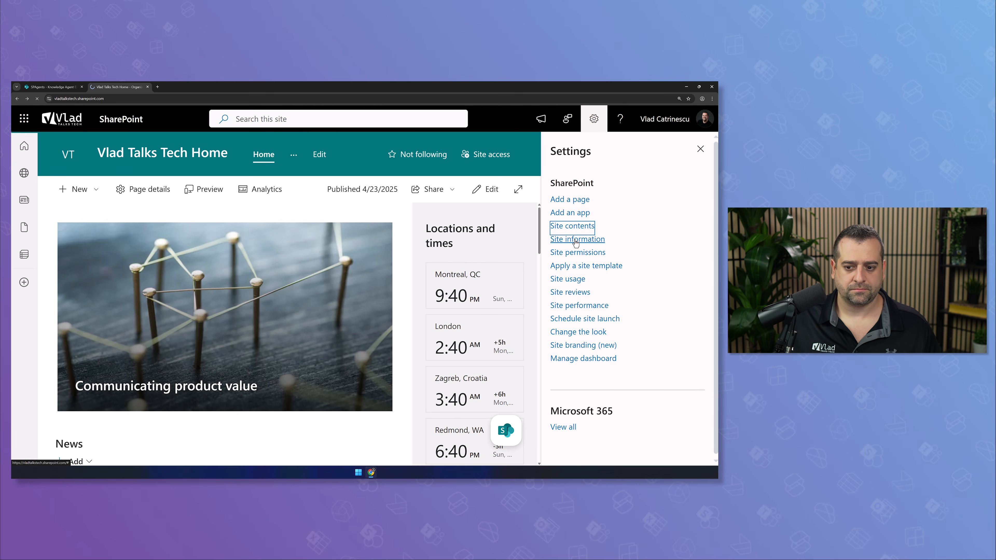
{"action": "left_click", "coordinate": [571, 230]}
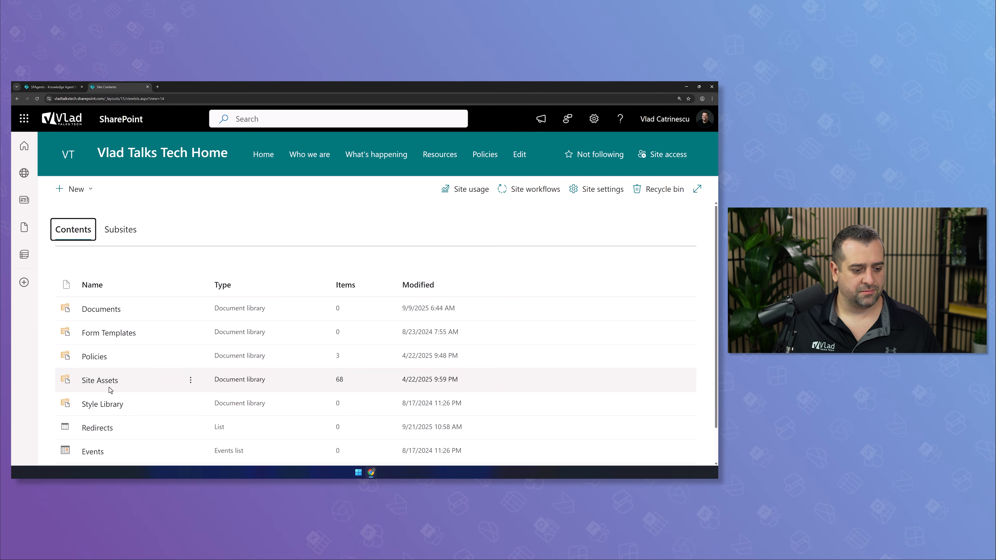
{"action": "scroll", "coordinate": [121, 385], "scroll_direction": "down", "scroll_amount": 1}
{"action": "left_click", "coordinate": [101, 436]}
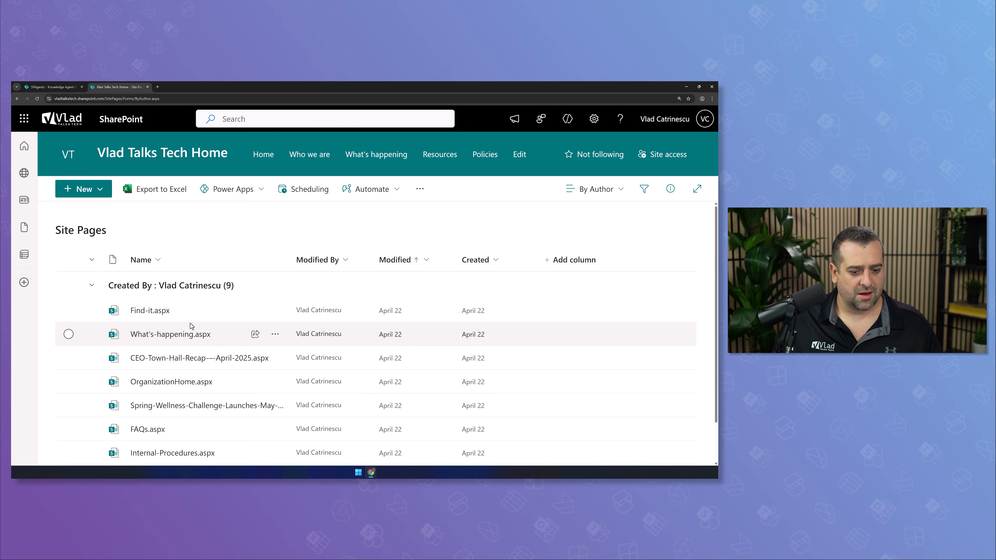
{"action": "scroll", "coordinate": [356, 316], "scroll_direction": "down", "scroll_amount": 1}
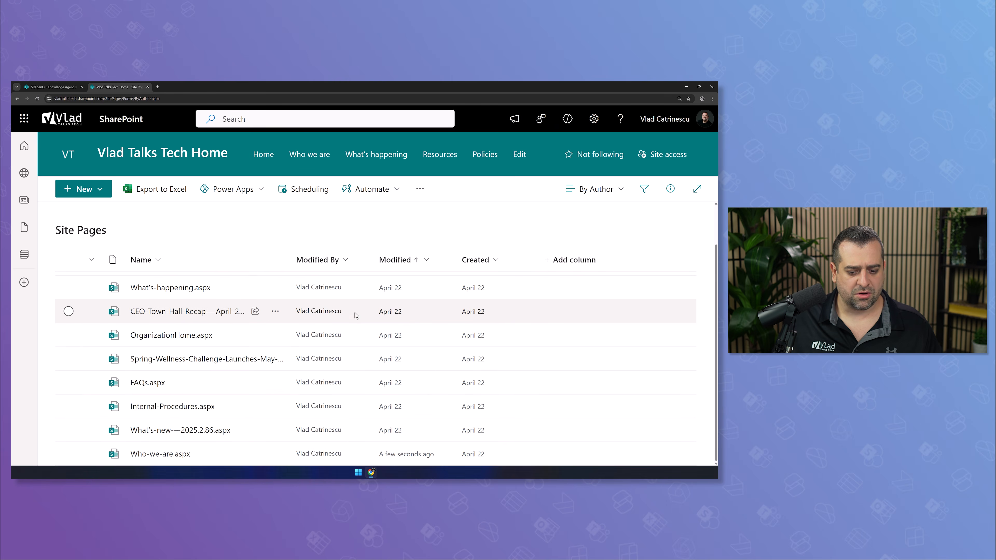
{"action": "left_click", "coordinate": [172, 455]}
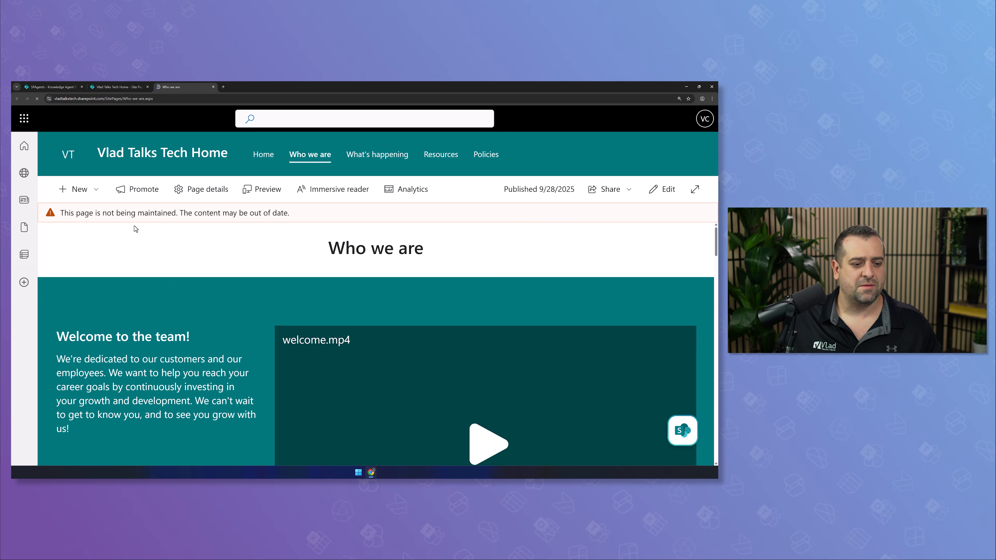
{"action": "left_click_drag", "start_coordinate": [61, 214], "coordinate": [289, 222]}
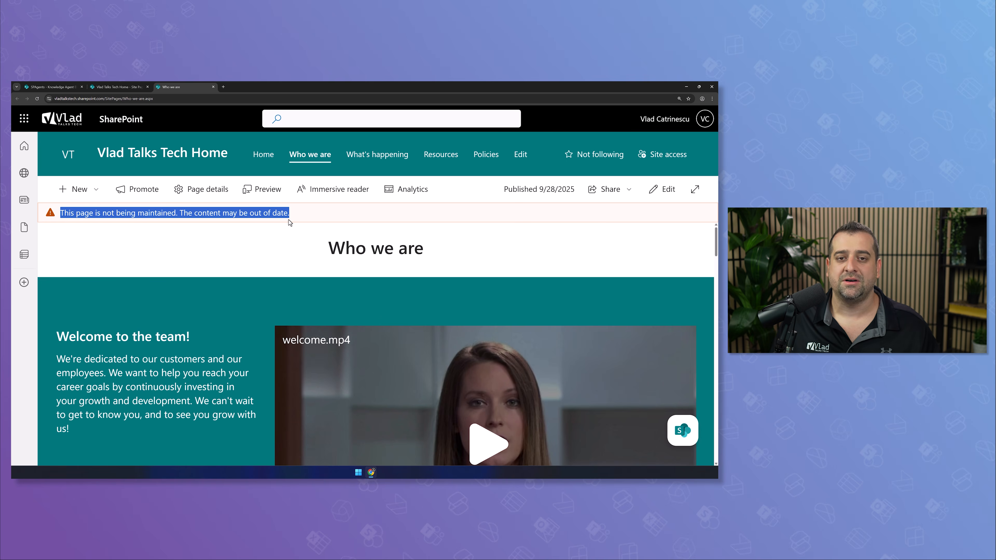
{"action": "left_click", "coordinate": [289, 222]}
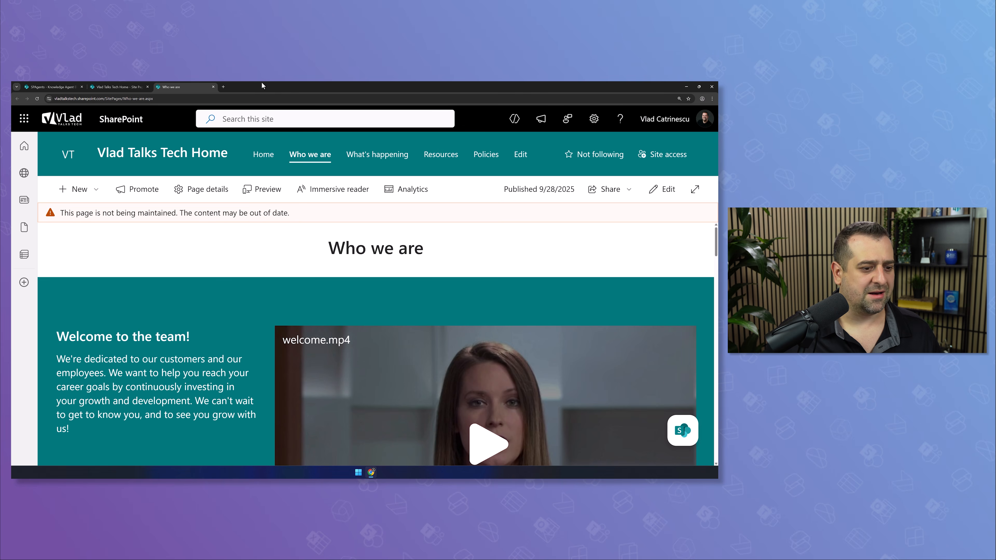
Recheck the remaining inactive-page suggestions, including What's happening, then return to Site Pages
{"action": "left_click", "coordinate": [683, 430]}
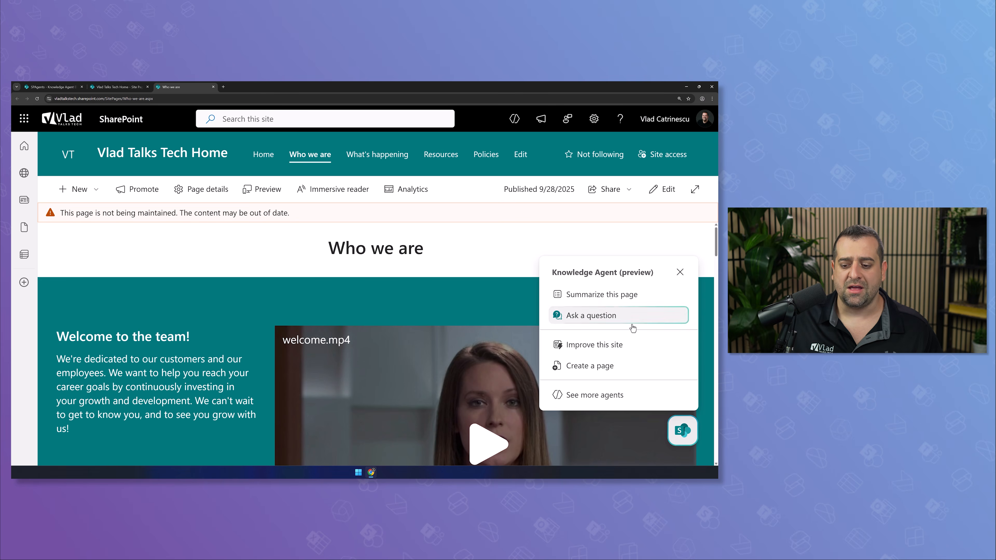
{"action": "left_click", "coordinate": [627, 345]}
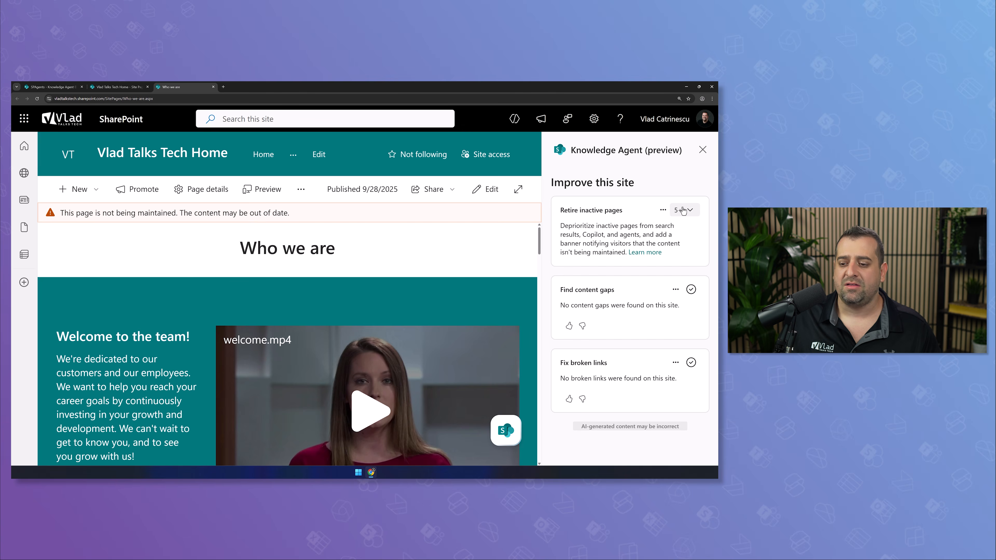
{"action": "left_click", "coordinate": [683, 210]}
{"action": "scroll", "coordinate": [645, 281], "scroll_direction": "down", "scroll_amount": 1}
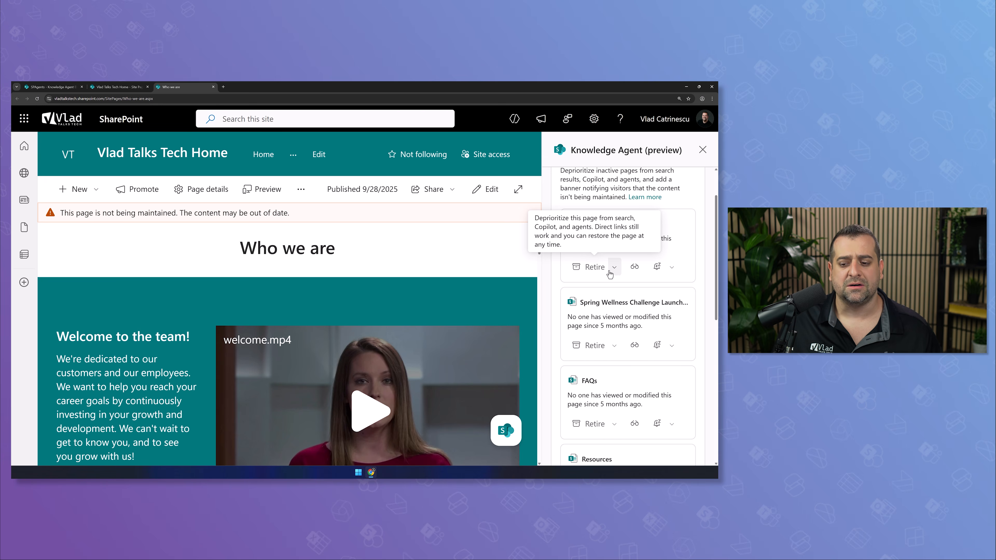
{"action": "scroll", "coordinate": [613, 275], "scroll_direction": "down", "scroll_amount": 3}
{"action": "scroll", "coordinate": [643, 288], "scroll_direction": "up", "scroll_amount": 3}
{"action": "scroll", "coordinate": [643, 288], "scroll_direction": "up", "scroll_amount": 1}
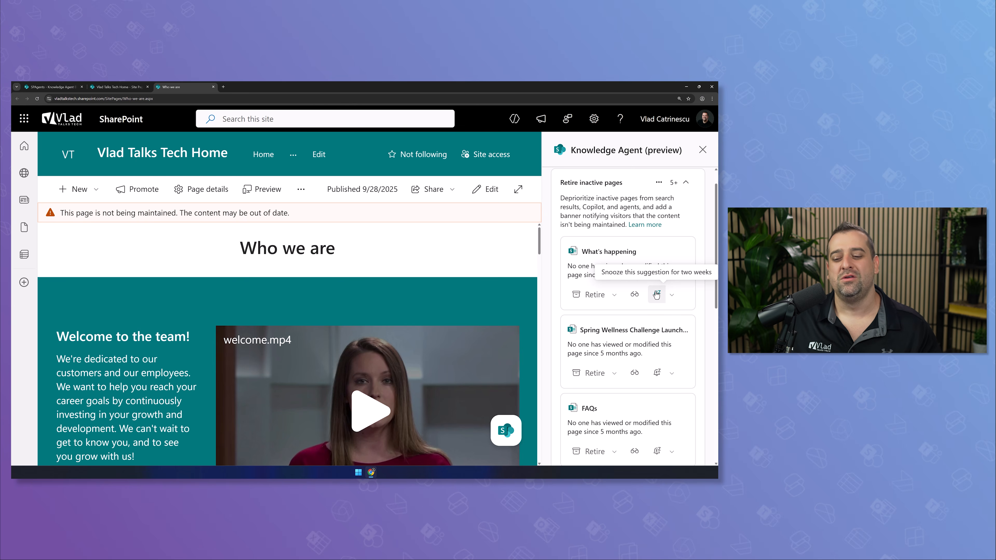
{"action": "left_click", "coordinate": [672, 295]}
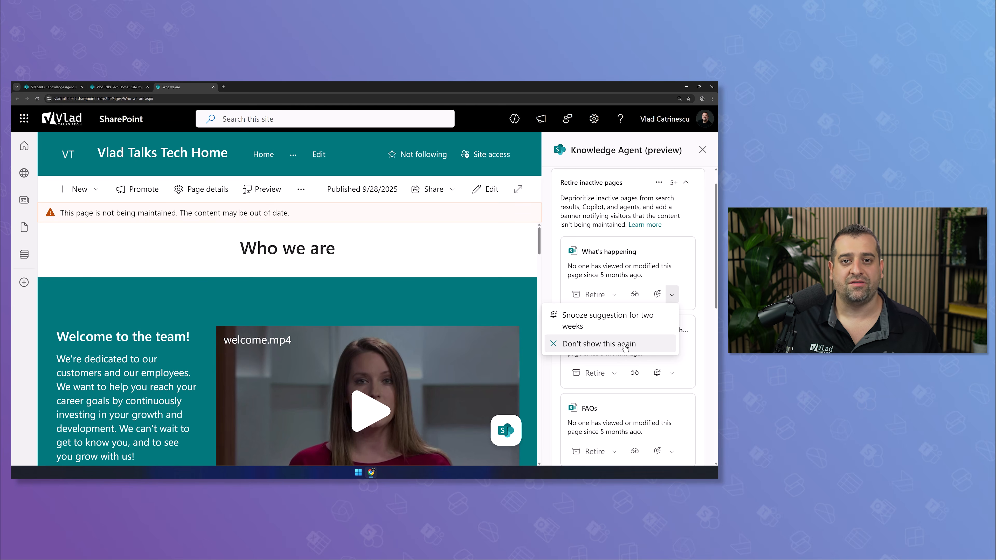
{"action": "left_click", "coordinate": [593, 223]}
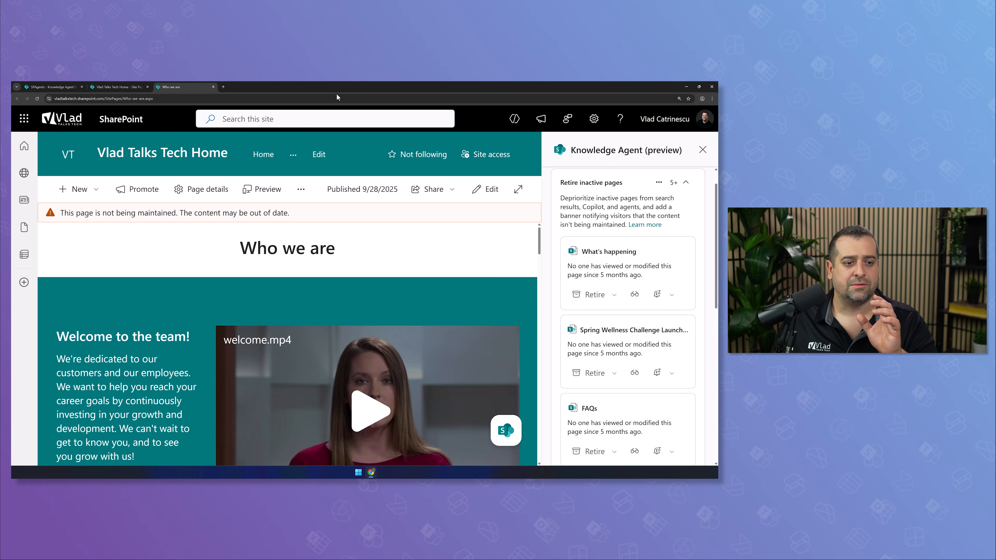
{"action": "left_click", "coordinate": [122, 88]}
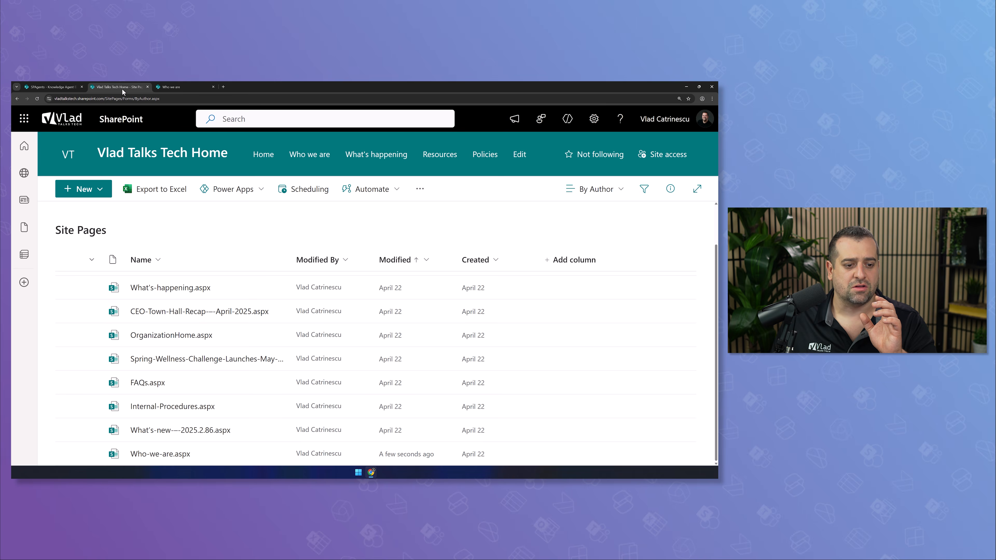
Switch to the SPAgents site and review the Knowledge Agent's content gaps finding
{"action": "left_click", "coordinate": [62, 89]}
{"action": "right_click", "coordinate": [62, 90]}
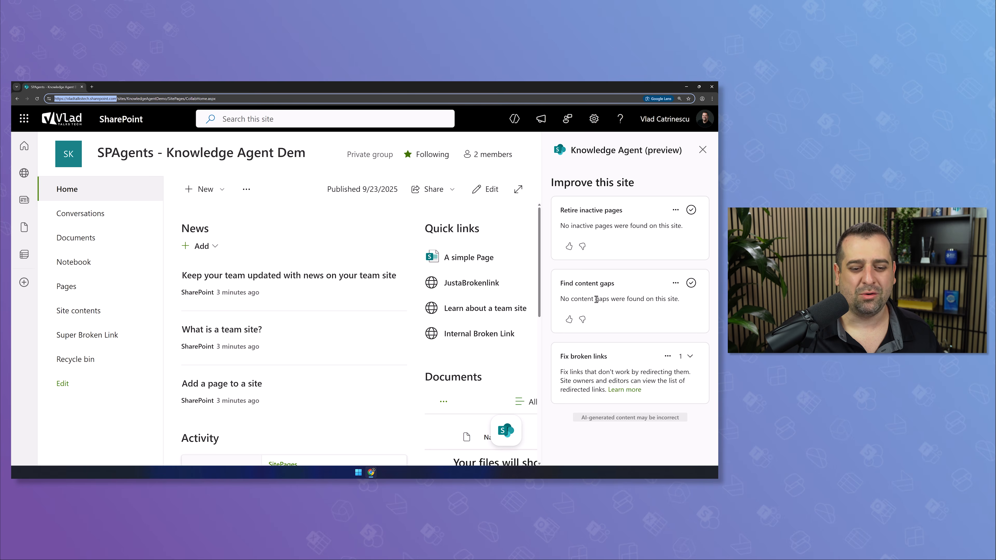
{"action": "left_click_drag", "start_coordinate": [569, 284], "coordinate": [622, 292]}
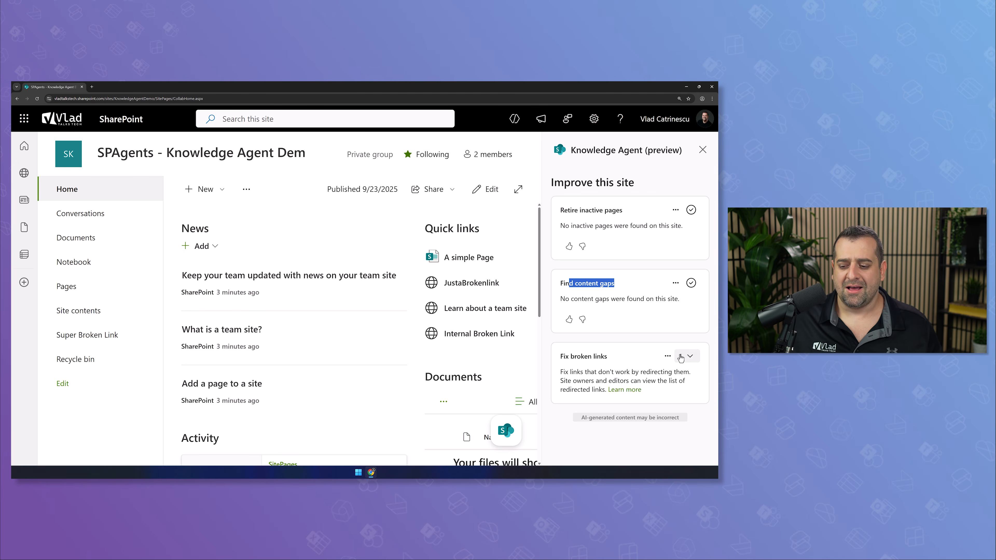
Expand Fix broken links and confirm the A simple Page quick link returns a 404
{"action": "left_click", "coordinate": [690, 356]}
{"action": "scroll", "coordinate": [646, 361], "scroll_direction": "down", "scroll_amount": 2}
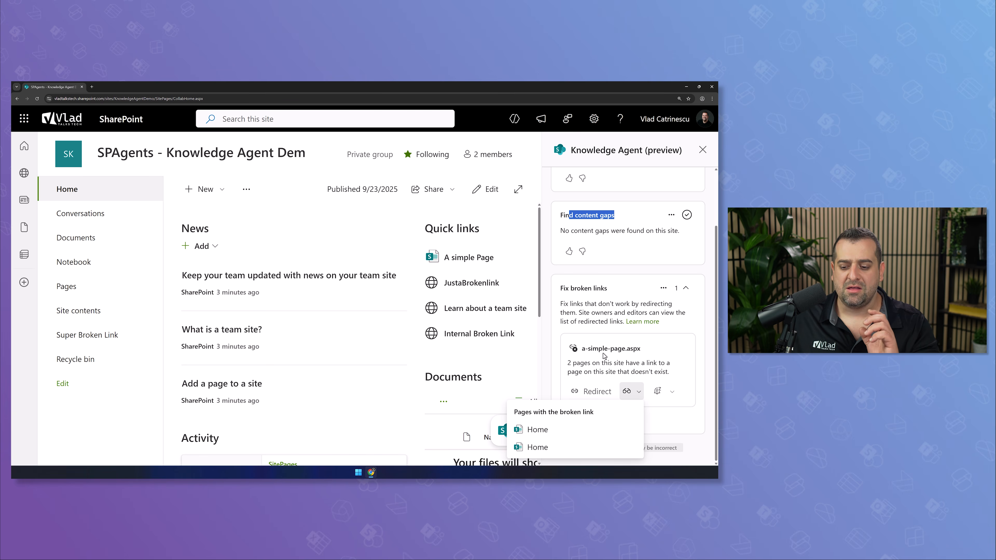
{"action": "left_click", "coordinate": [487, 259]}
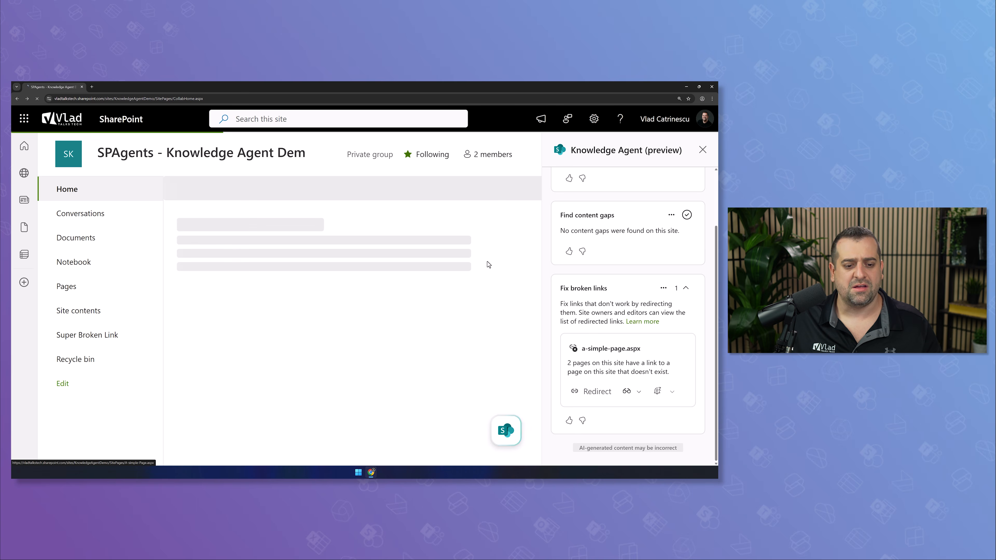
{"action": "left_click", "coordinate": [18, 98]}
{"action": "mouse_move", "coordinate": [686, 431]}
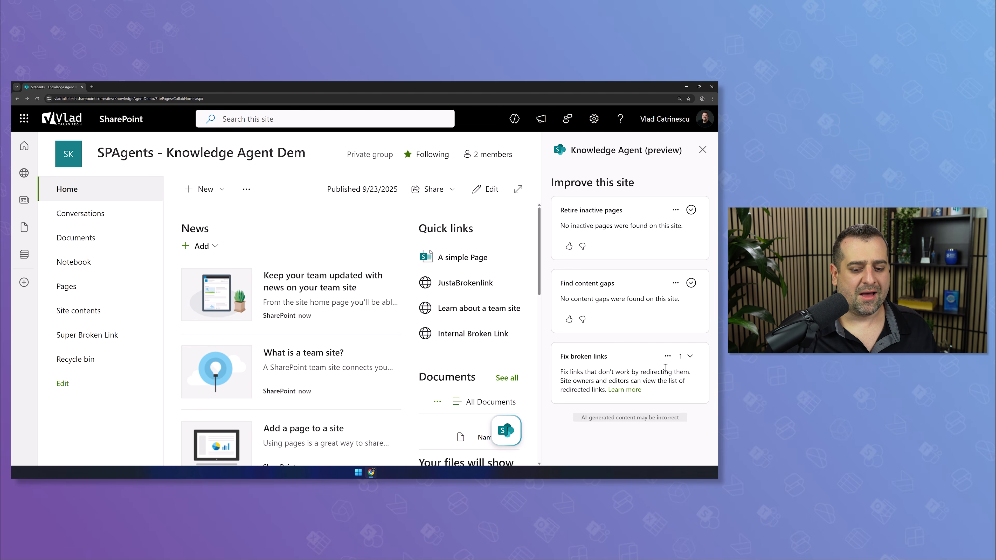
{"action": "scroll", "coordinate": [650, 377], "scroll_direction": "down", "scroll_amount": 2}
Start redirecting the broken link and browse the Documents and Site Pages libraries
{"action": "left_click", "coordinate": [606, 399]}
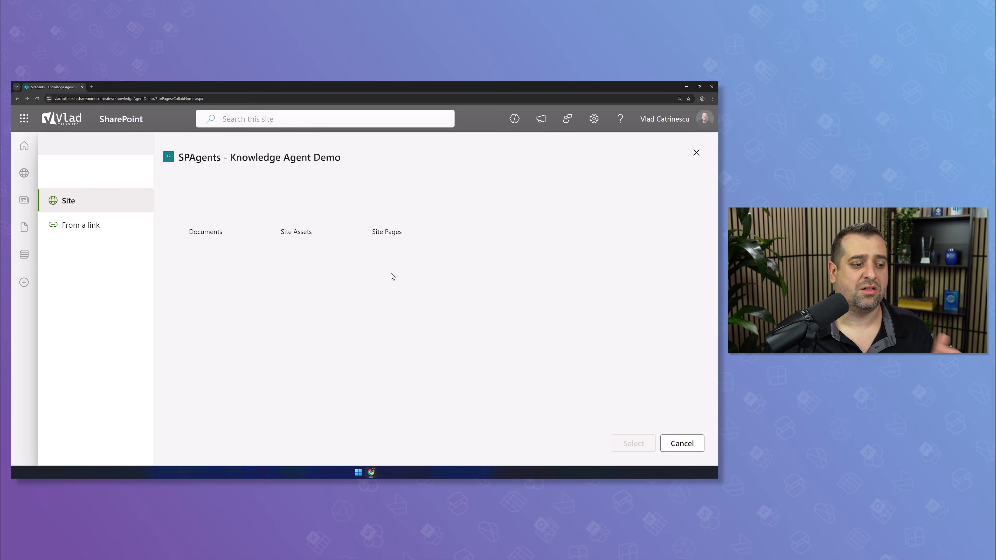
{"action": "left_click", "coordinate": [193, 212]}
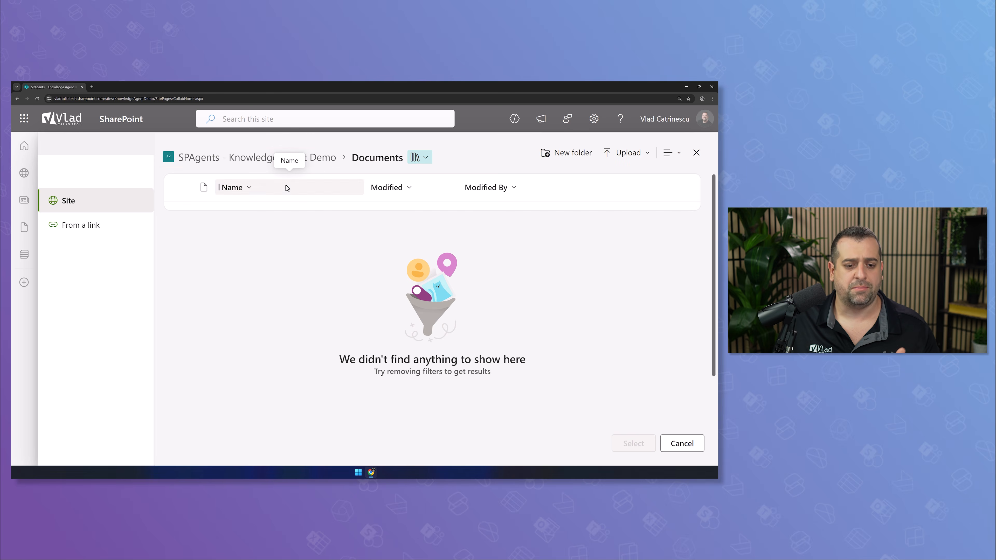
{"action": "left_click", "coordinate": [301, 159]}
{"action": "left_click", "coordinate": [369, 206]}
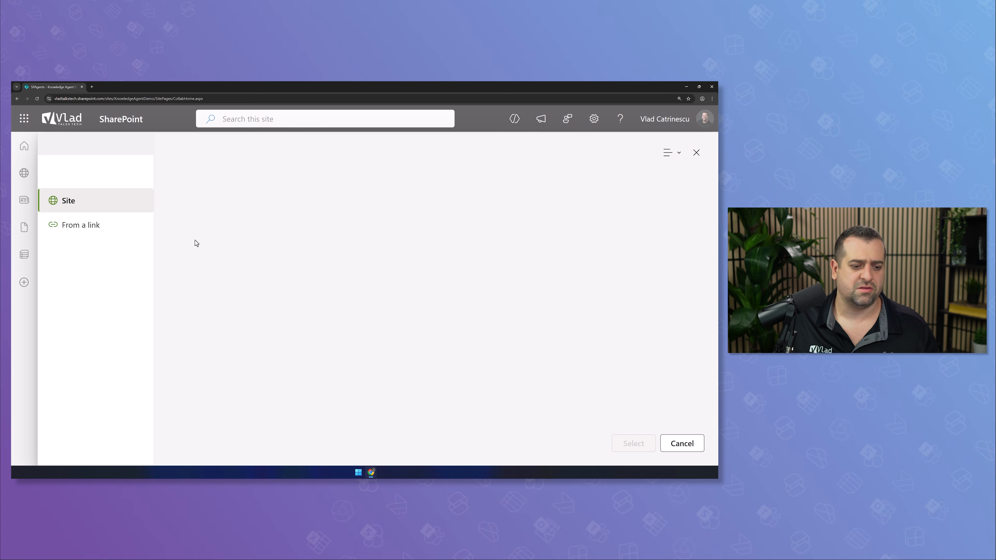
{"action": "left_click", "coordinate": [102, 229]}
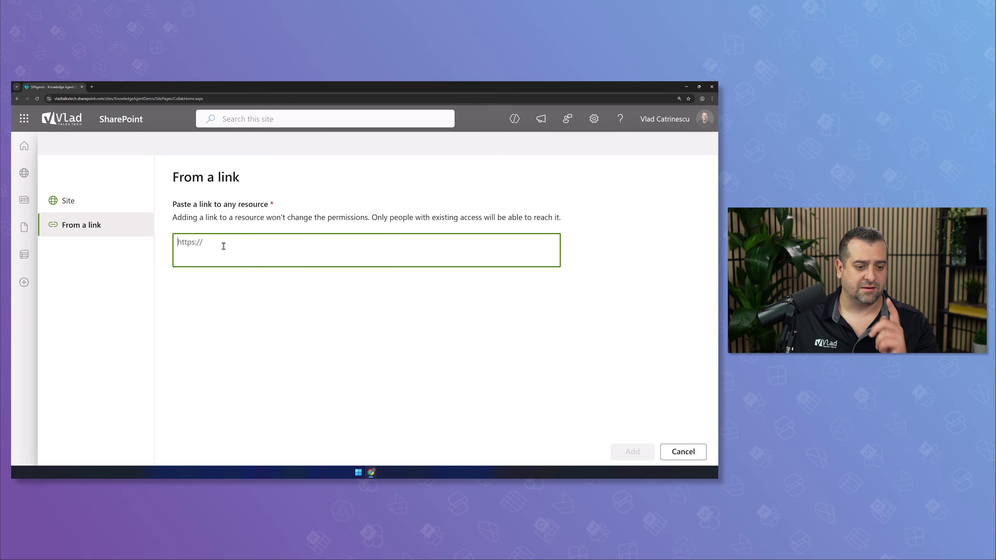
{"action": "type", "text": "https://vladtalkstech.com/"}
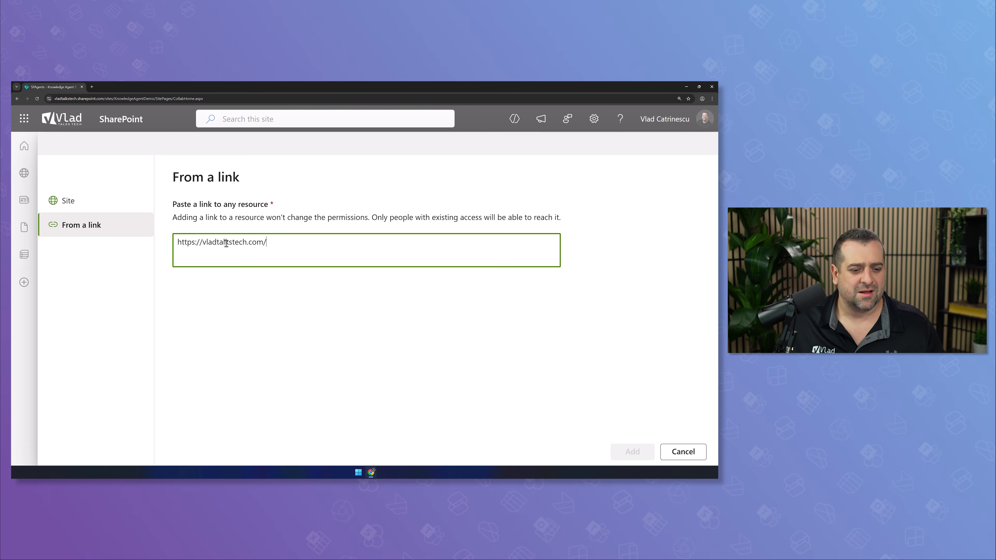
{"action": "left_click", "coordinate": [256, 212]}
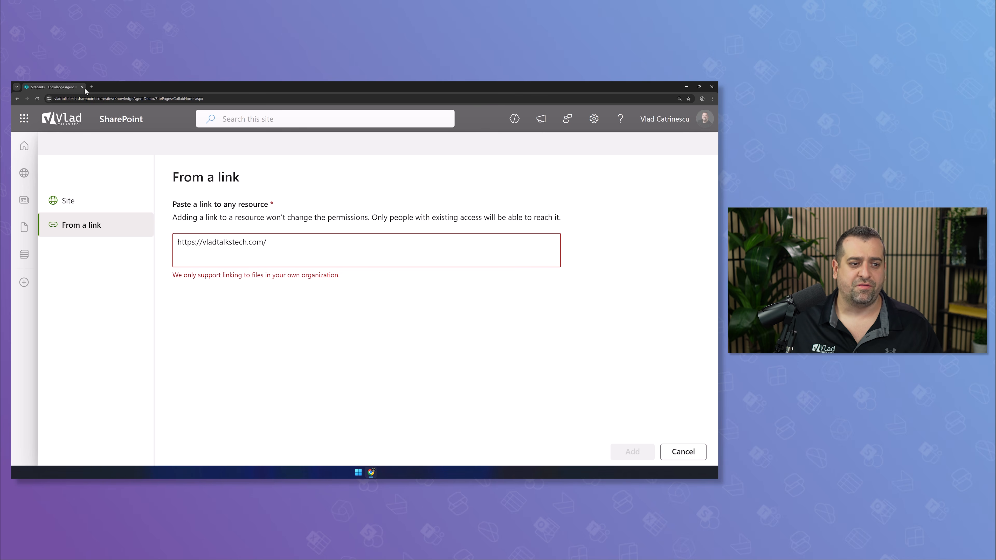
{"action": "left_click_drag", "start_coordinate": [117, 98], "coordinate": [55, 98]}
{"action": "key", "text": "ctrl+c"}
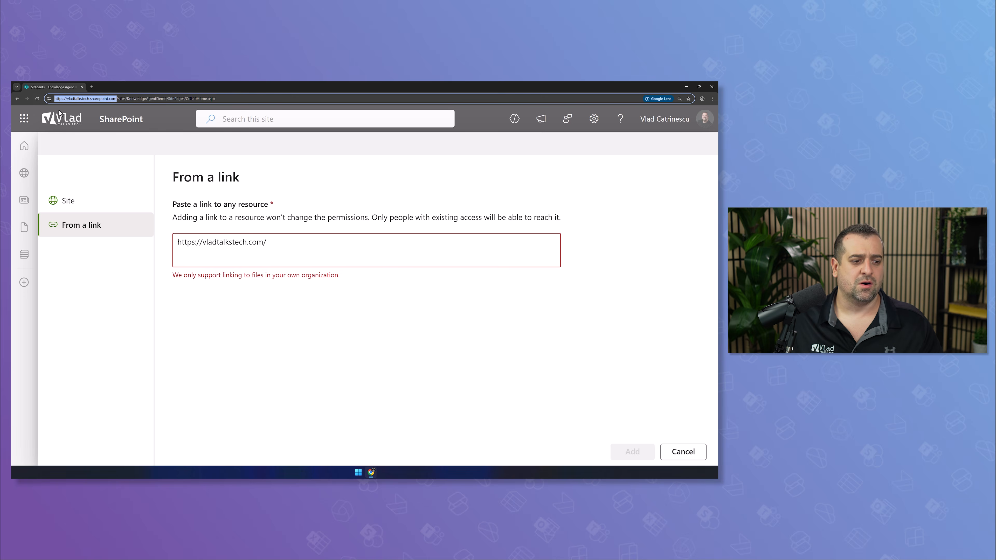
{"action": "left_click", "coordinate": [237, 250]}
{"action": "key", "text": "ctrl+a"}
{"action": "triple_click", "coordinate": [245, 239]}
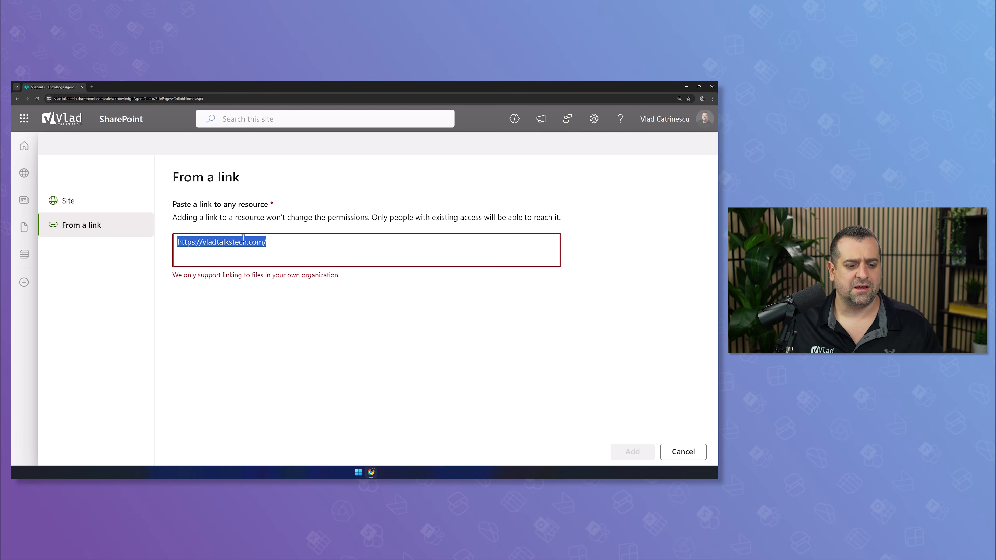
{"action": "key", "text": "ctrl+v"}
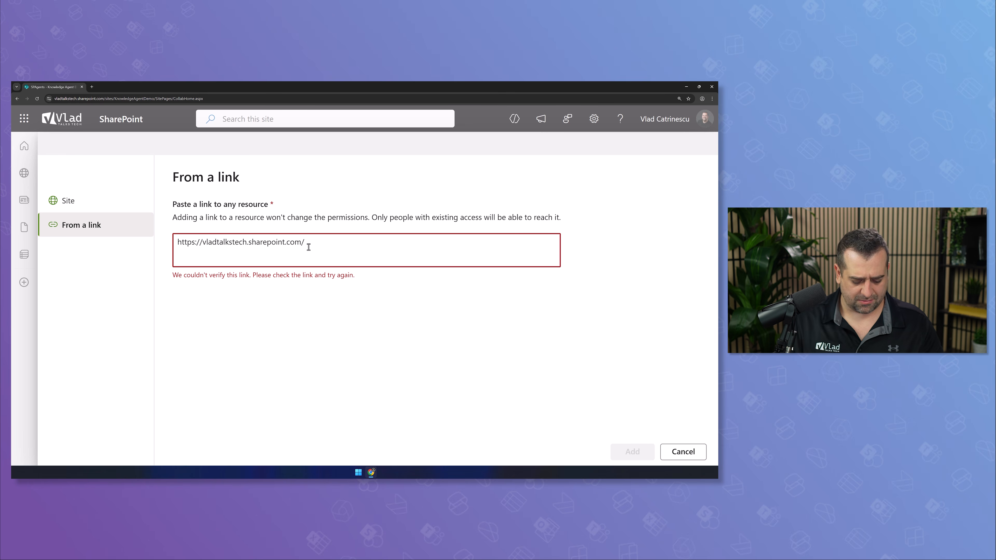
Load the Vlad Talks Tech Home site in a new tab
{"action": "left_click", "coordinate": [93, 86]}
{"action": "key", "text": "ctrl+v"}
{"action": "key", "text": "Return"}
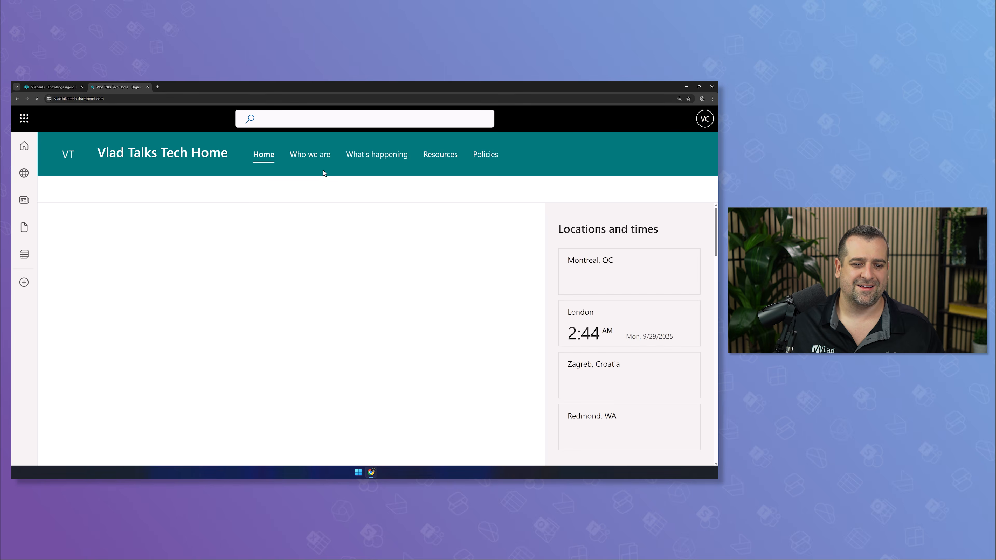
{"action": "scroll", "coordinate": [568, 267], "scroll_direction": "down", "scroll_amount": 6}
{"action": "scroll", "coordinate": [634, 231], "scroll_direction": "up", "scroll_amount": 5}
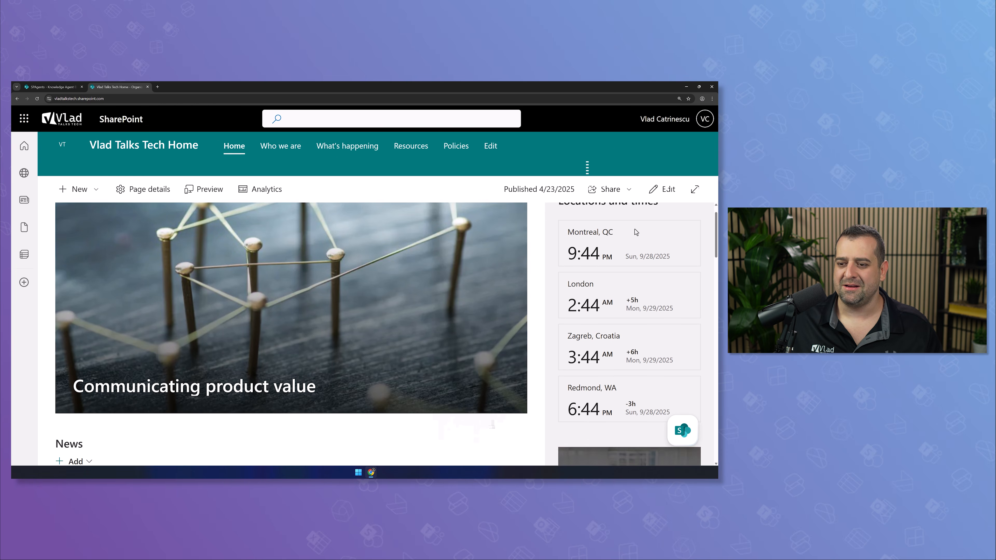
{"action": "scroll", "coordinate": [636, 232], "scroll_direction": "up", "scroll_amount": 1}
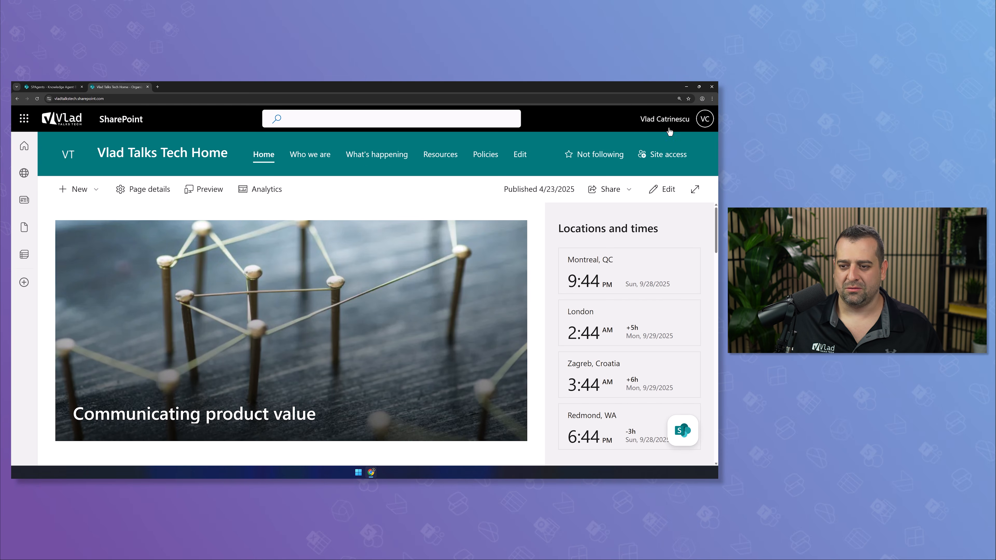
Go to Site contents, check Documents, then open the Policies library
{"action": "left_click", "coordinate": [594, 118]}
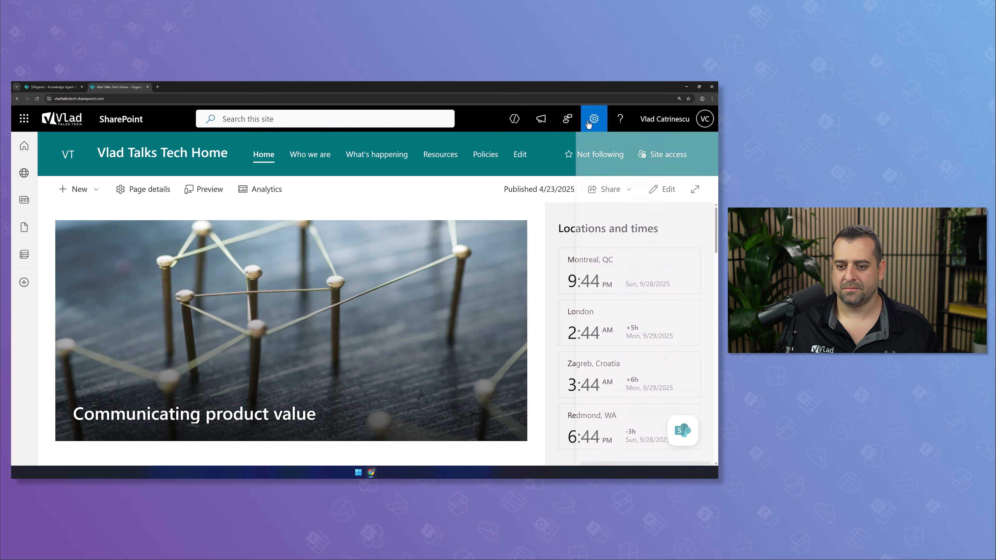
{"action": "key", "text": "Tab"}
{"action": "key", "text": "Tab"}
{"action": "key", "text": "Return"}
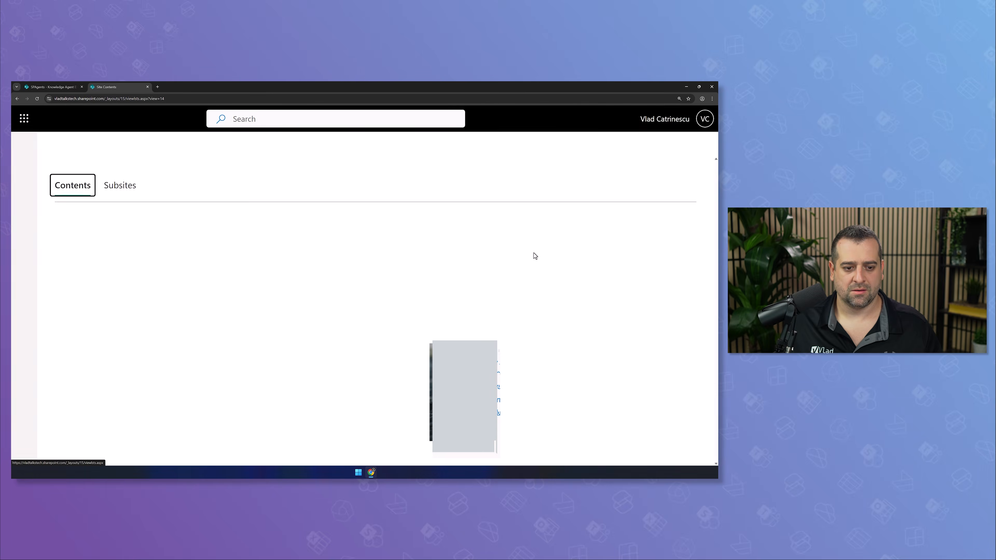
{"action": "left_click", "coordinate": [101, 309]}
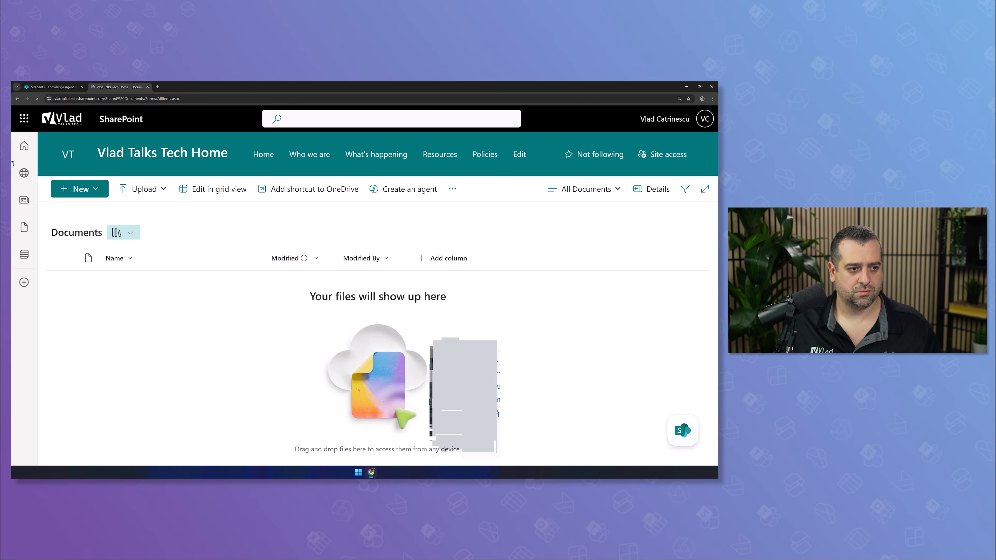
{"action": "key", "text": "alt+Left"}
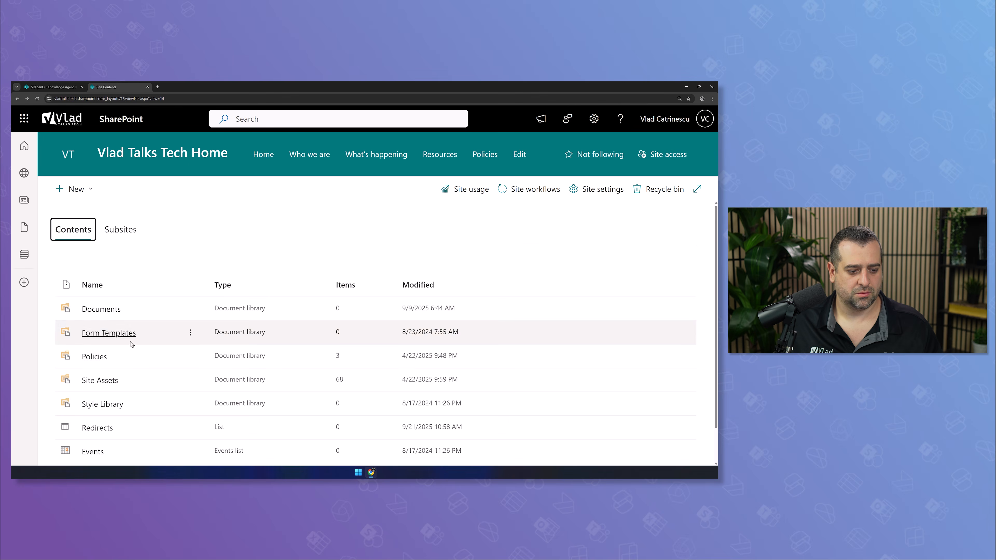
{"action": "left_click", "coordinate": [100, 357]}
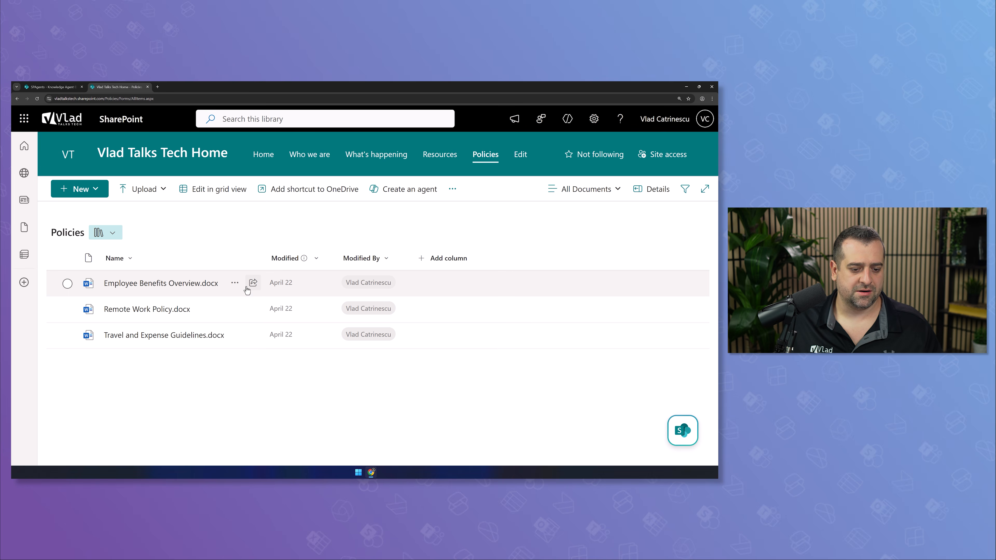
Paste an existing-access sharing link for Employee Benefits Overview.docx into the redirect field
{"action": "left_click", "coordinate": [254, 283]}
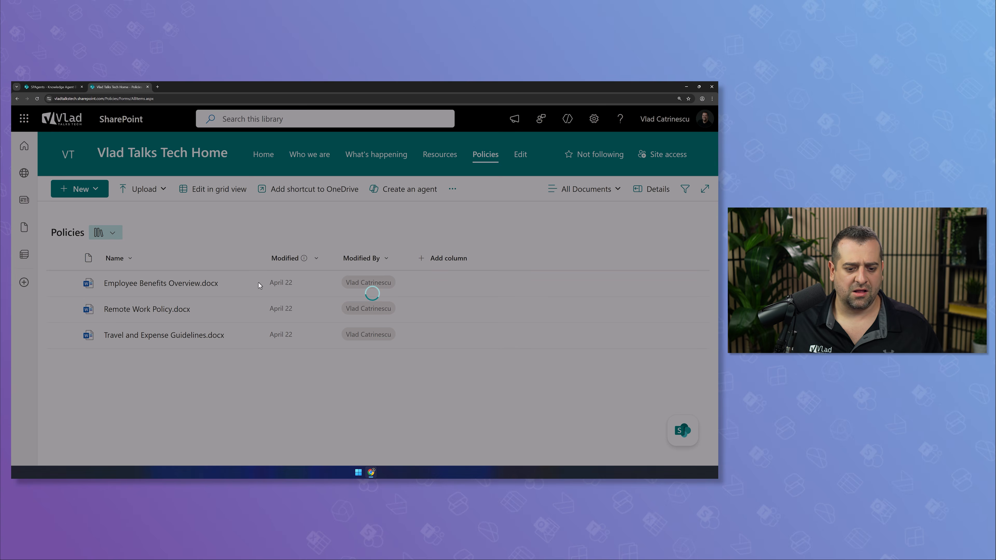
{"action": "left_click", "coordinate": [418, 354]}
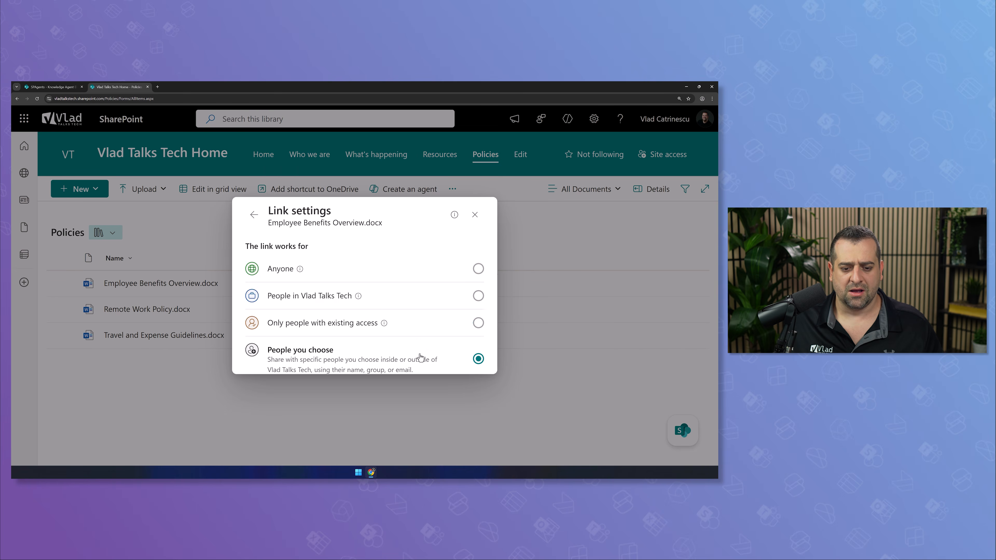
{"action": "left_click", "coordinate": [458, 262]}
{"action": "left_click", "coordinate": [461, 389]}
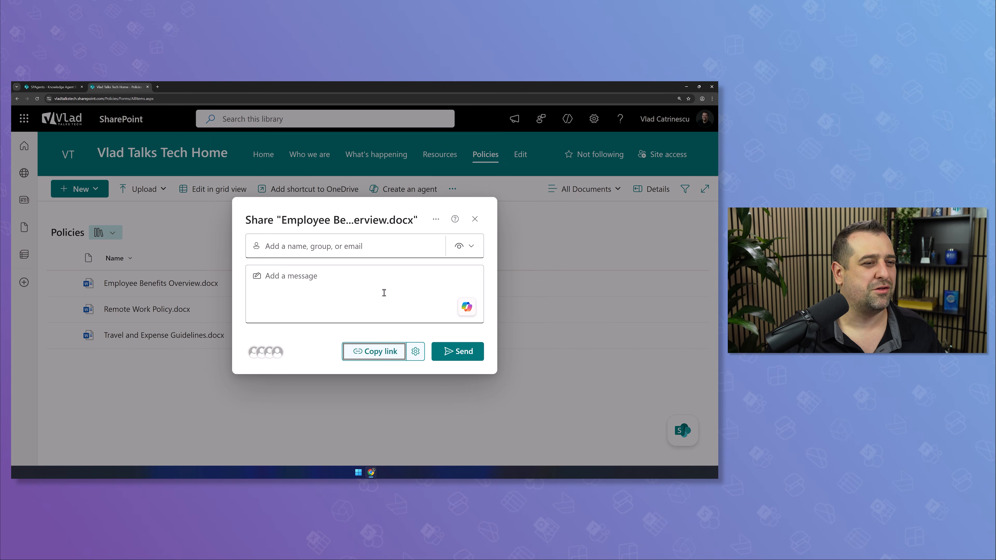
{"action": "left_click", "coordinate": [375, 351]}
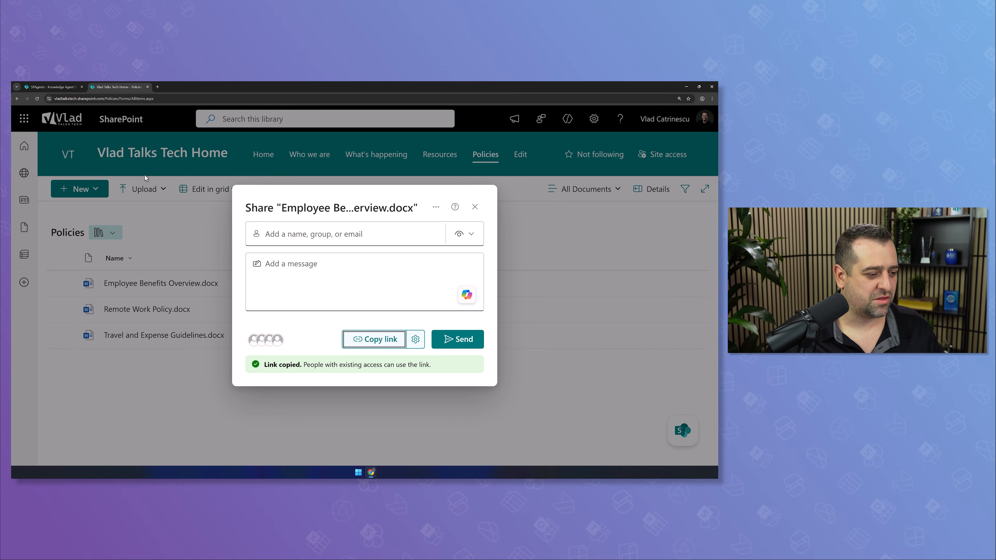
{"action": "left_click", "coordinate": [51, 87]}
{"action": "left_click", "coordinate": [274, 242]}
{"action": "key", "text": "ctrl+a"}
{"action": "key", "text": "ctrl+v"}
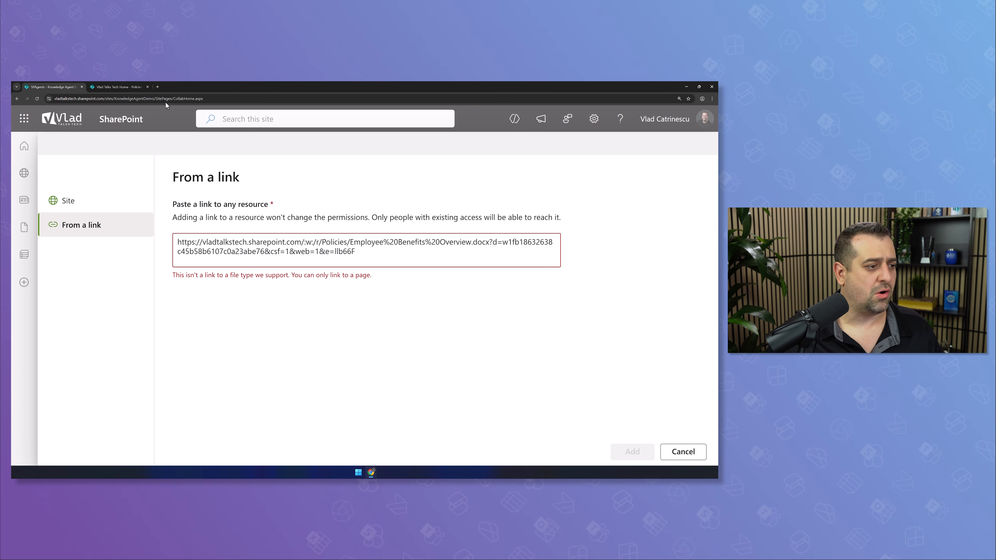
Replace the rejected link with the Who we are page's address copied from the browser
{"action": "left_click", "coordinate": [126, 91]}
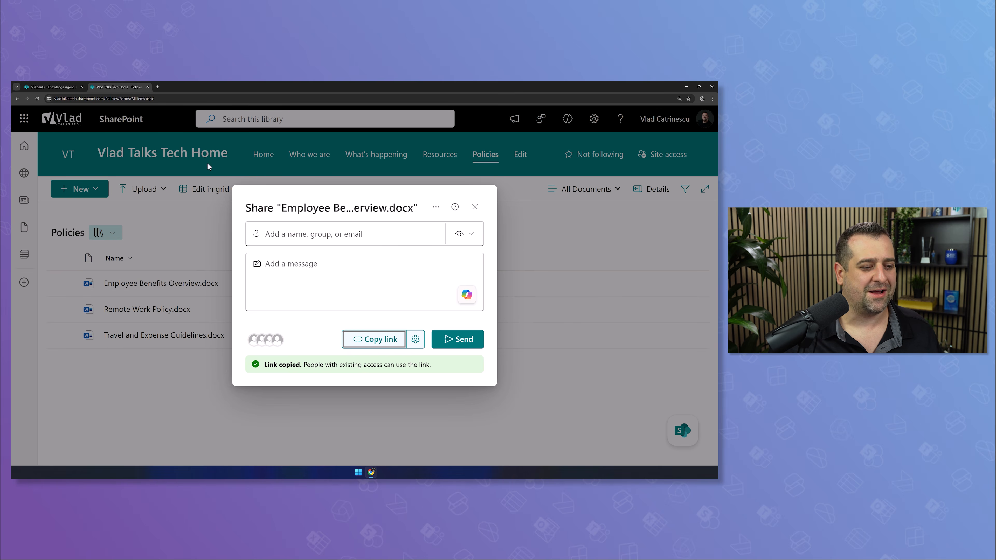
{"action": "left_click", "coordinate": [475, 208]}
{"action": "left_click", "coordinate": [257, 155]}
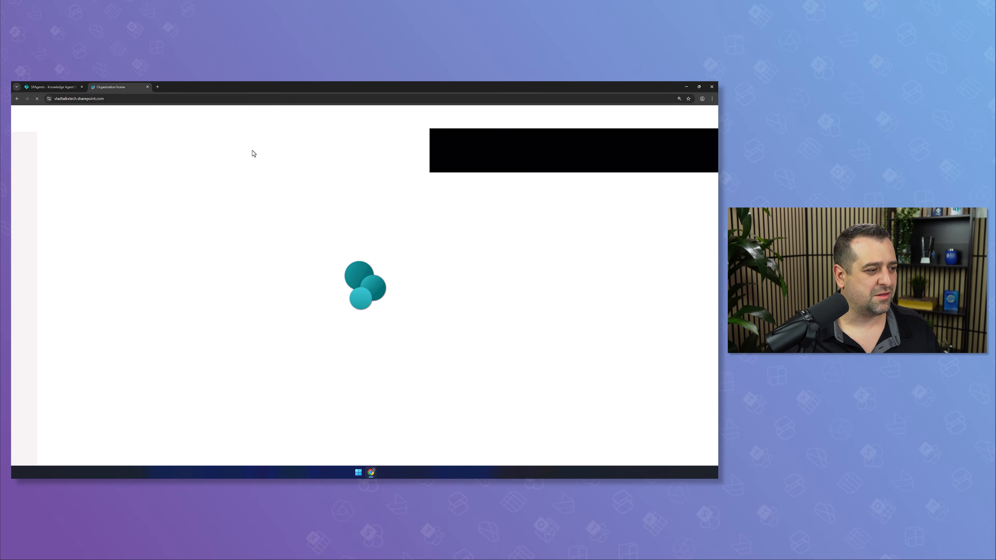
{"action": "left_click", "coordinate": [309, 154]}
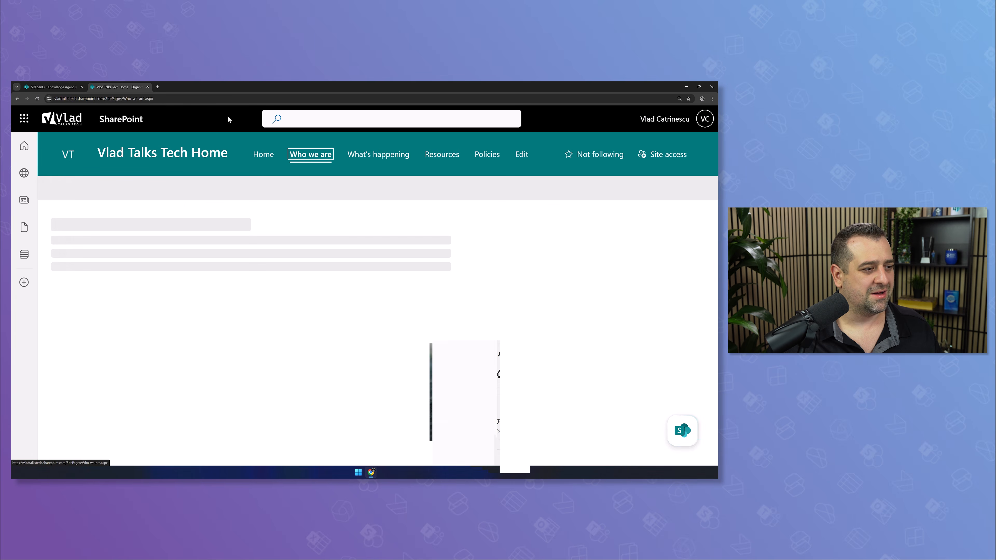
{"action": "left_click", "coordinate": [71, 99]}
{"action": "key", "text": "ctrl+c"}
{"action": "left_click", "coordinate": [53, 86]}
{"action": "key", "text": "ctrl+a"}
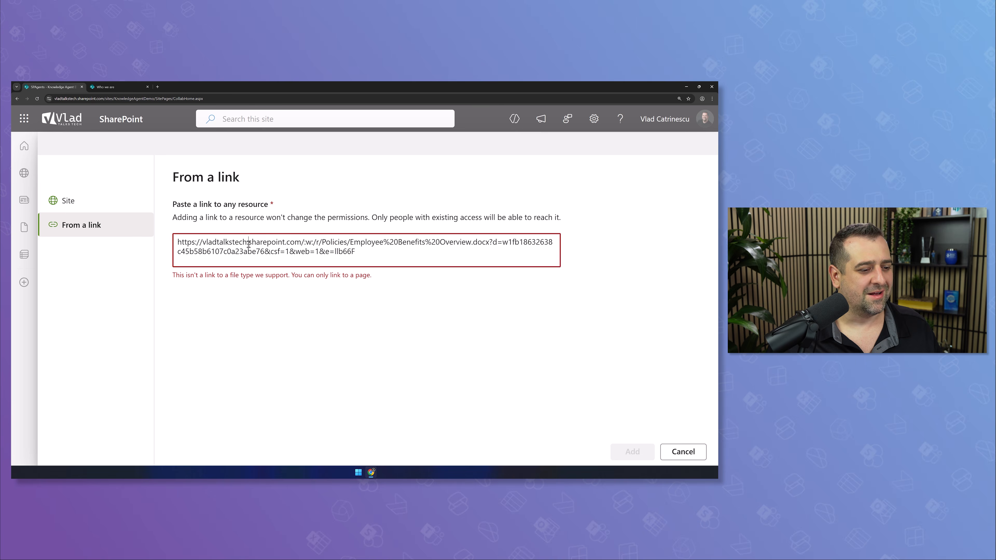
{"action": "key", "text": "ctrl+v"}
{"action": "left_click", "coordinate": [274, 339]}
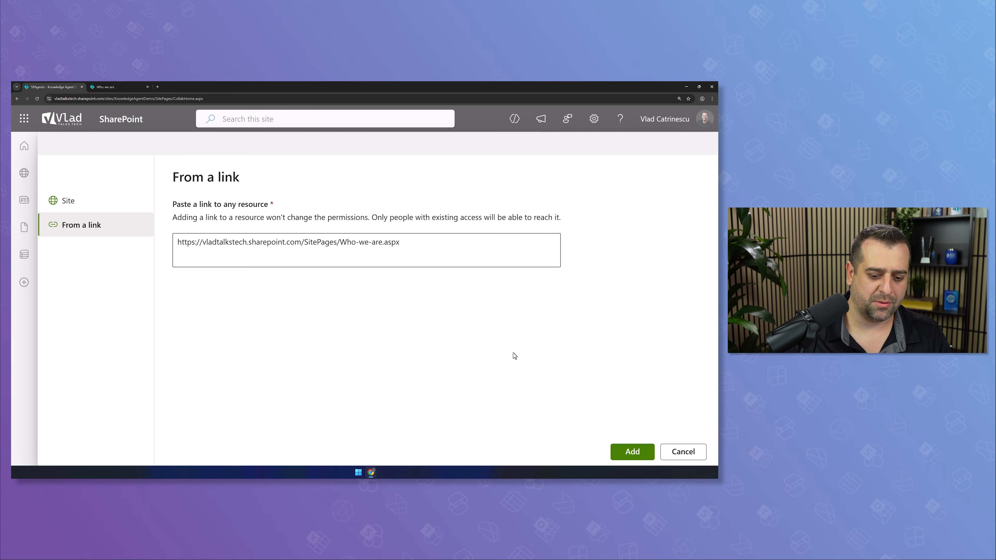
{"action": "left_click", "coordinate": [632, 452]}
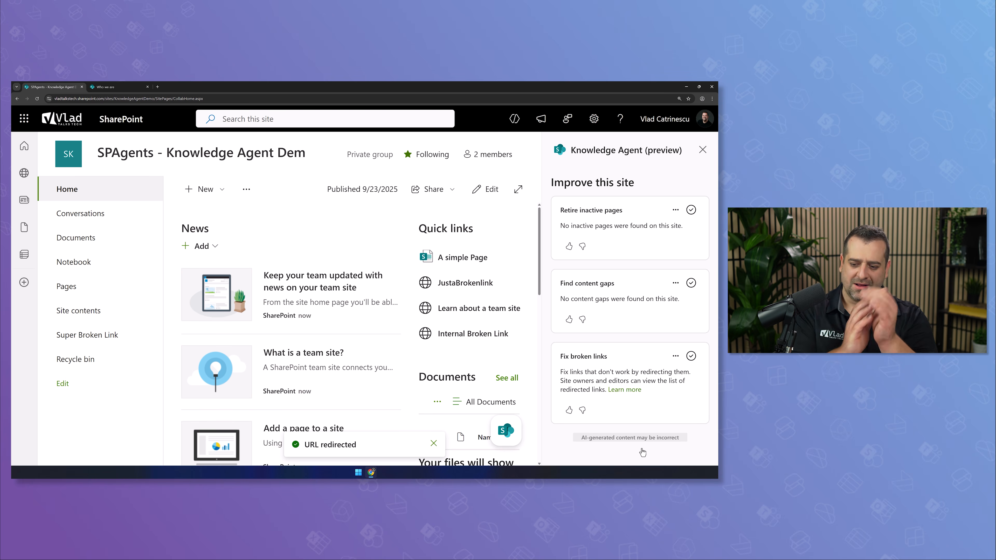
Show the redirected links list and open its single redirect for editing
{"action": "left_click", "coordinate": [675, 357]}
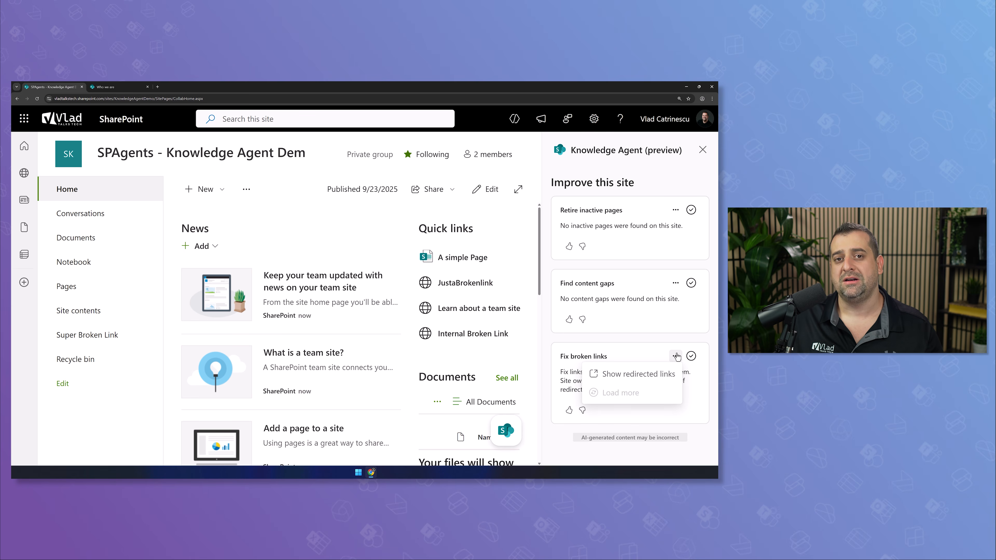
{"action": "left_click", "coordinate": [638, 374]}
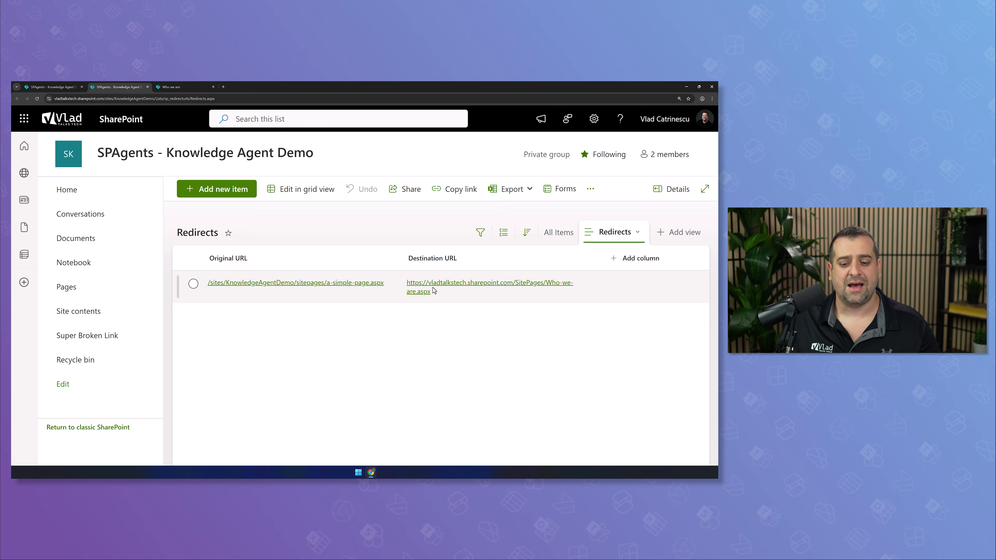
{"action": "left_click", "coordinate": [324, 301]}
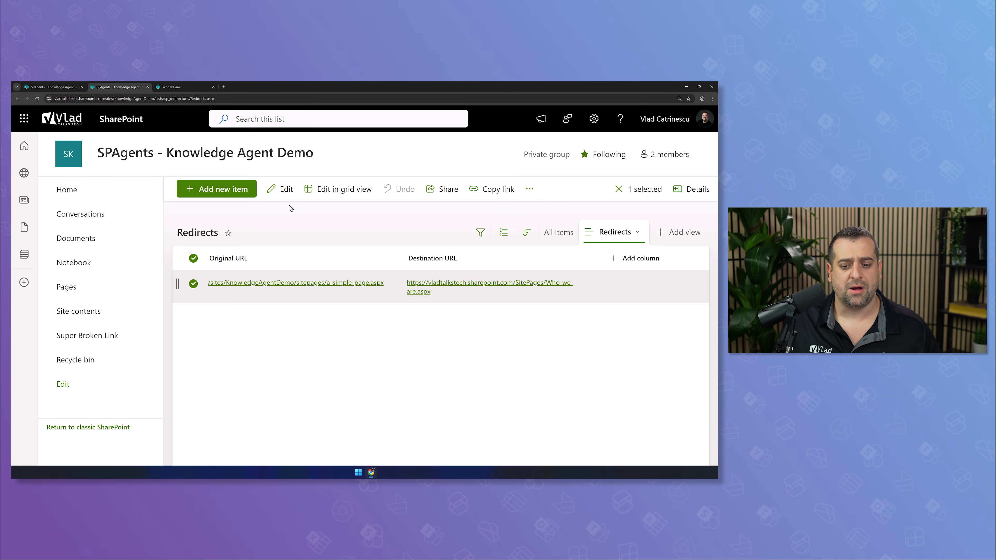
{"action": "left_click", "coordinate": [286, 197]}
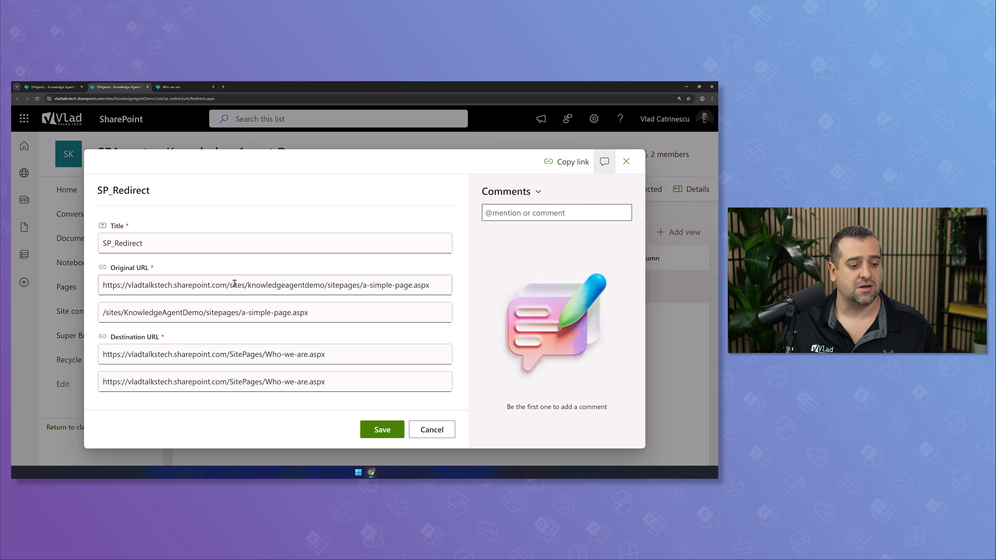
Look up the vladtalkstech.com website and copy its address
{"action": "left_click", "coordinate": [171, 86]}
{"action": "left_click", "coordinate": [152, 98]}
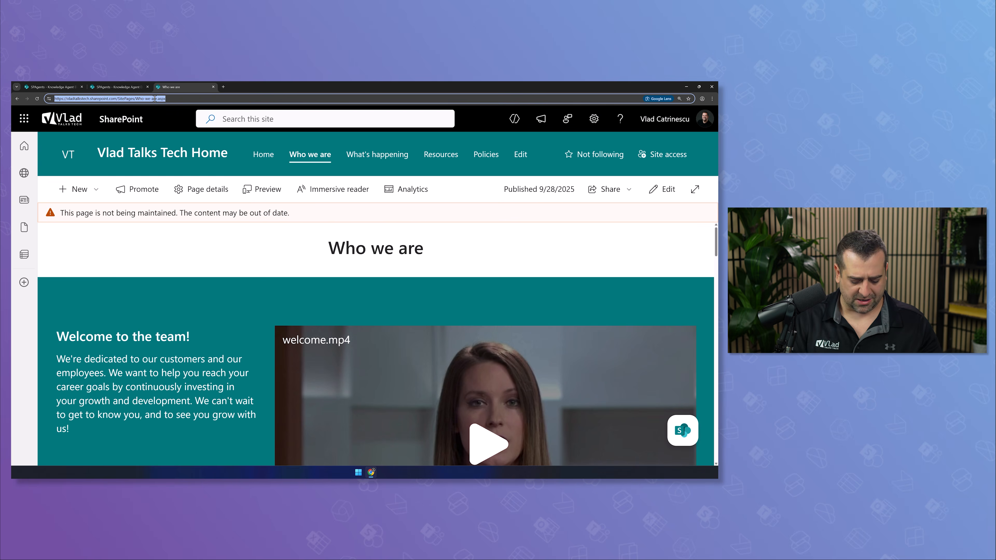
{"action": "type", "text": "vladtal"}
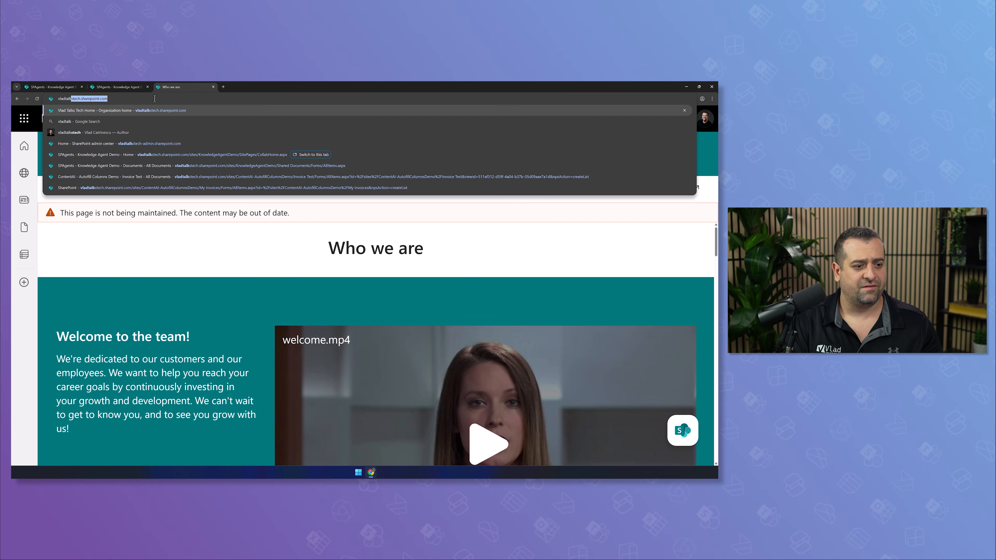
{"action": "type", "text": "k"}
{"action": "key", "text": "Down"}
{"action": "key", "text": "Down"}
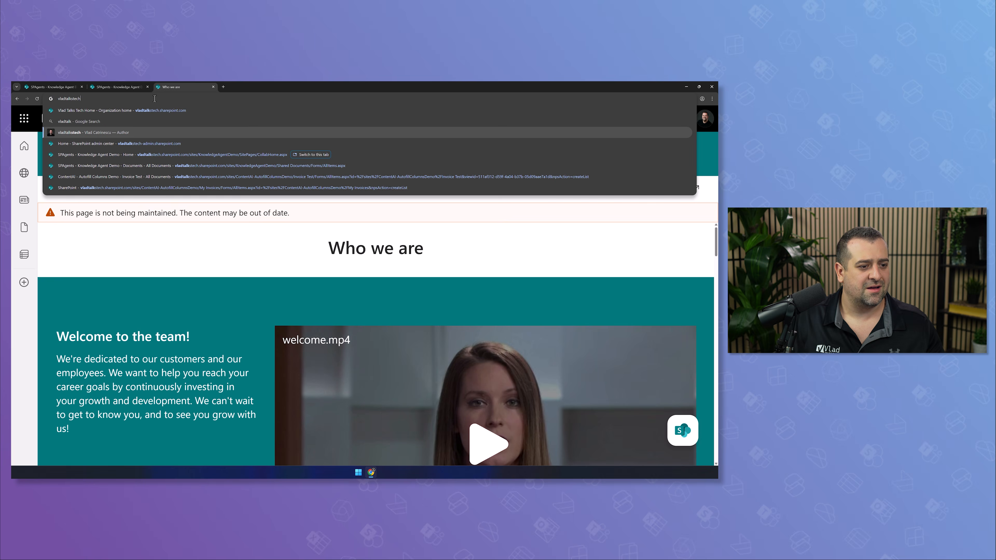
{"action": "key", "text": "Return"}
{"action": "left_click", "coordinate": [176, 182]}
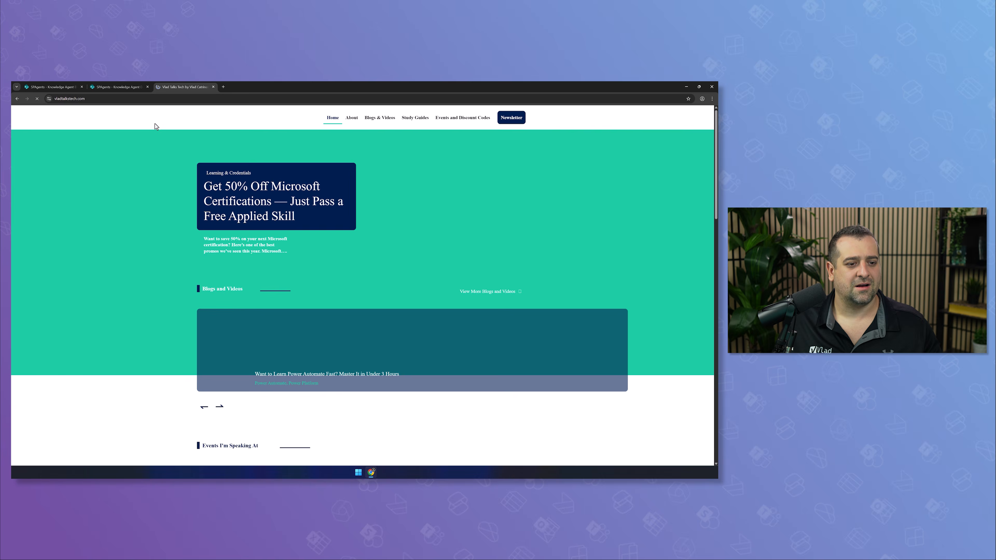
{"action": "left_click", "coordinate": [169, 99]}
{"action": "left_click", "coordinate": [213, 87]}
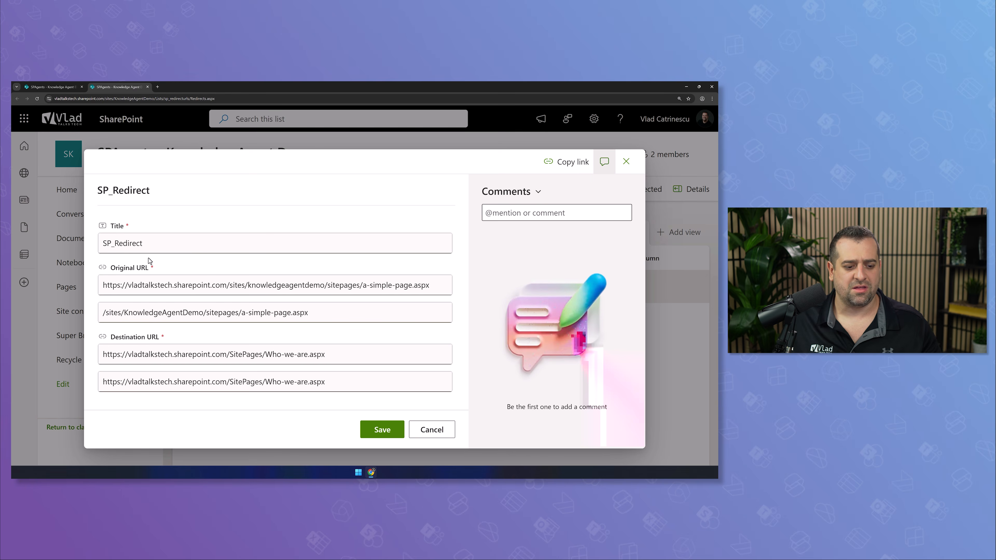
Paste vladtalkstech.com into both destination boxes, try saving, then cancel after the error
{"action": "left_click", "coordinate": [193, 353]}
{"action": "key", "text": "ctrl+a"}
{"action": "key", "text": "ctrl+v"}
{"action": "left_click", "coordinate": [192, 378]}
{"action": "key", "text": "ctrl+a"}
{"action": "key", "text": "ctrl+v"}
{"action": "left_click", "coordinate": [375, 430]}
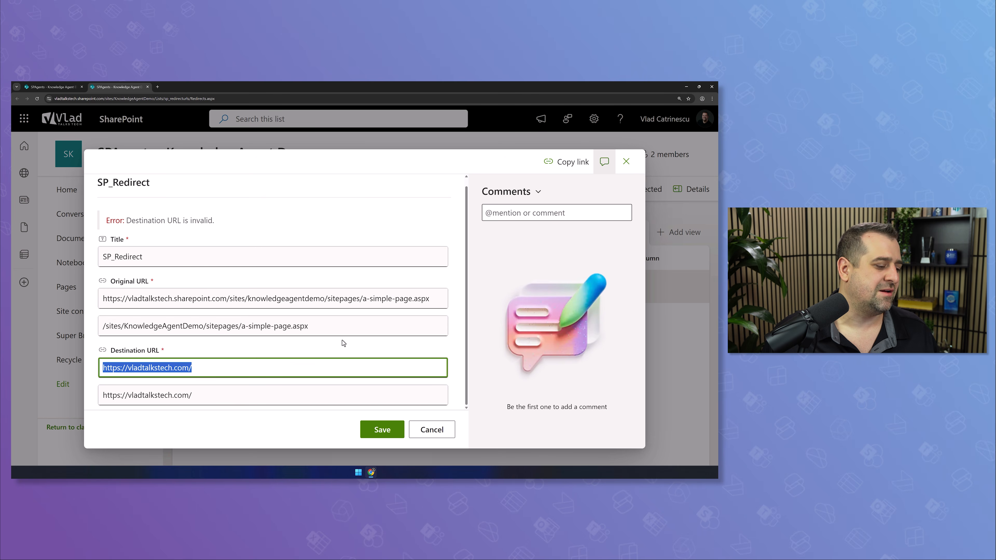
{"action": "left_click", "coordinate": [272, 360]}
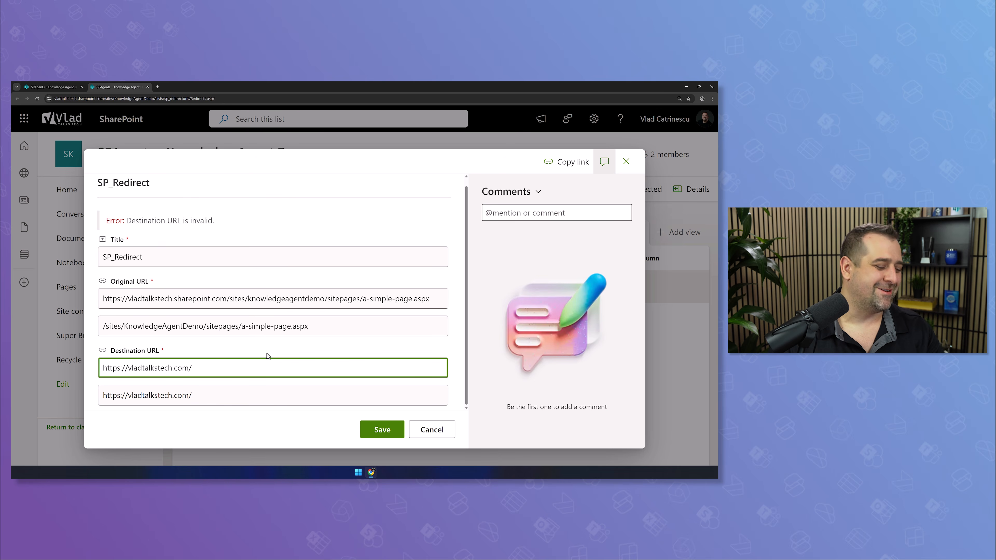
{"action": "left_click", "coordinate": [431, 429]}
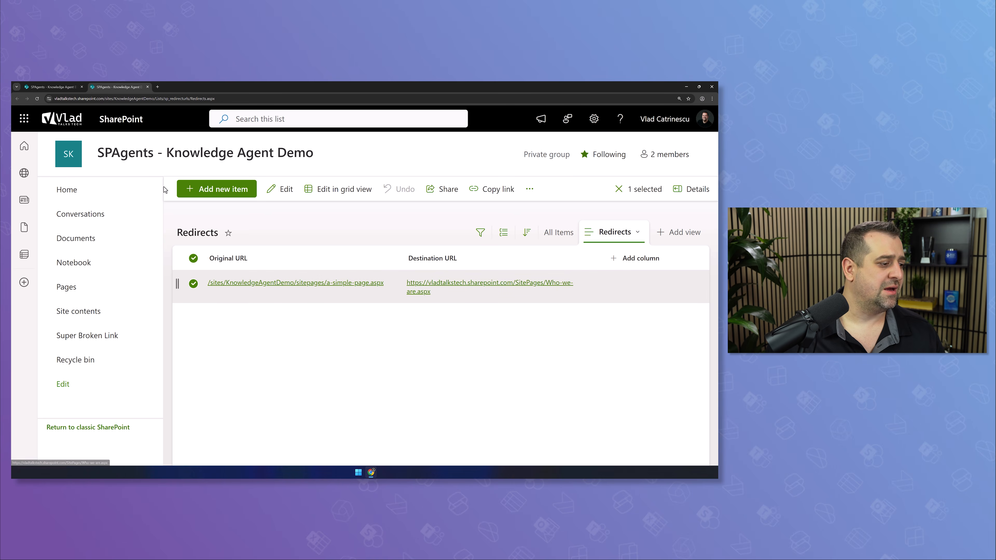
Test the JustaBrokenlink, Learn about a team site, Super Broken Link and Internal Broken Link links, returning after each error
{"action": "left_click", "coordinate": [108, 190]}
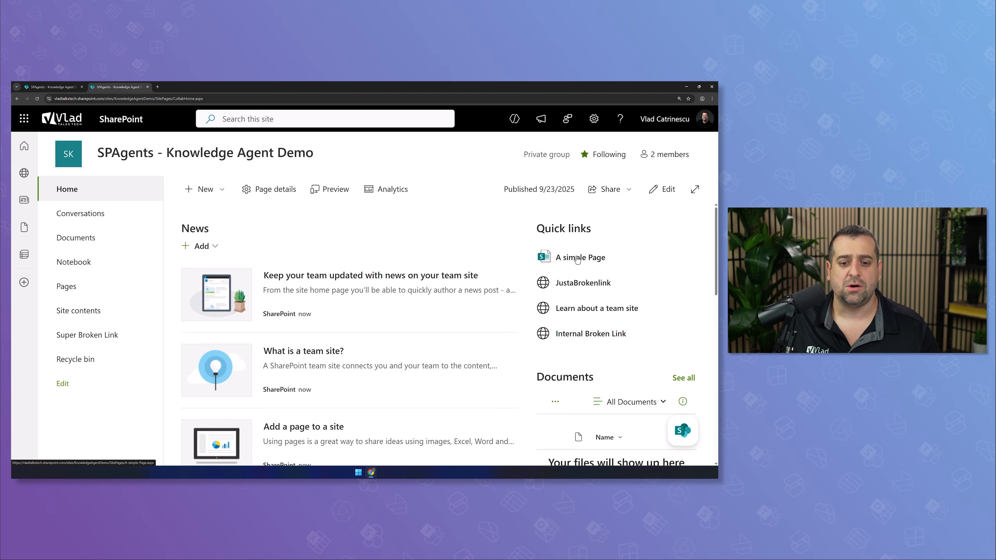
{"action": "left_click", "coordinate": [564, 288]}
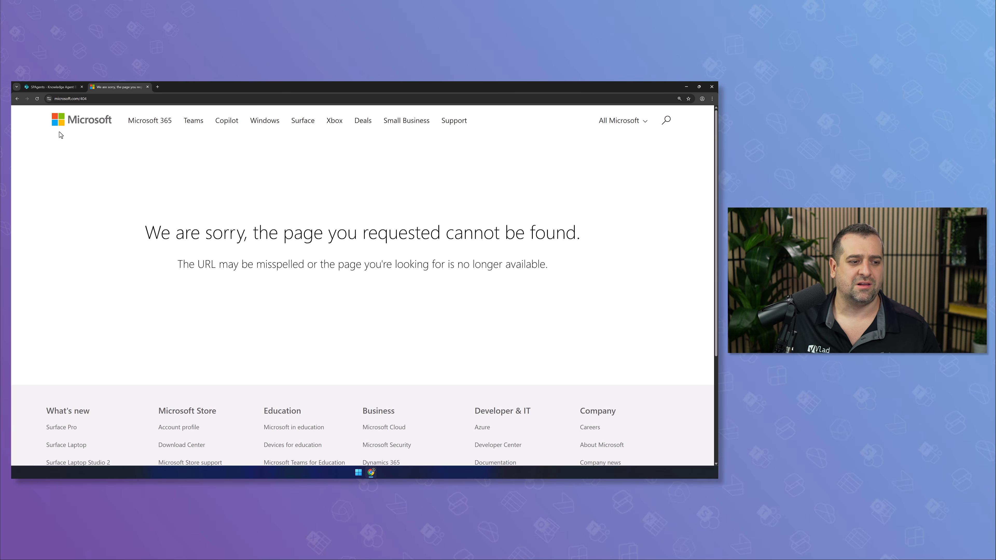
{"action": "left_click", "coordinate": [17, 98]}
{"action": "left_click", "coordinate": [567, 312]}
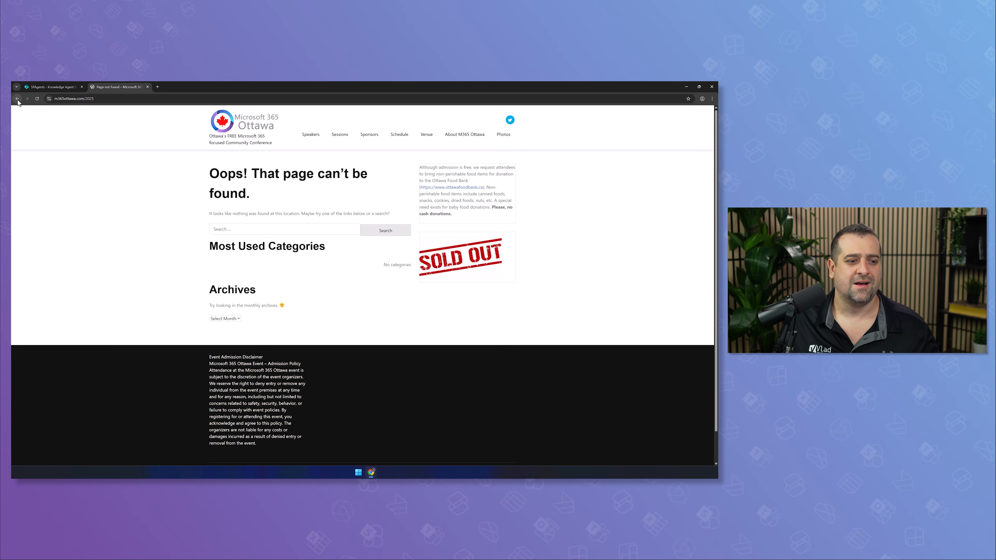
{"action": "left_click", "coordinate": [17, 99]}
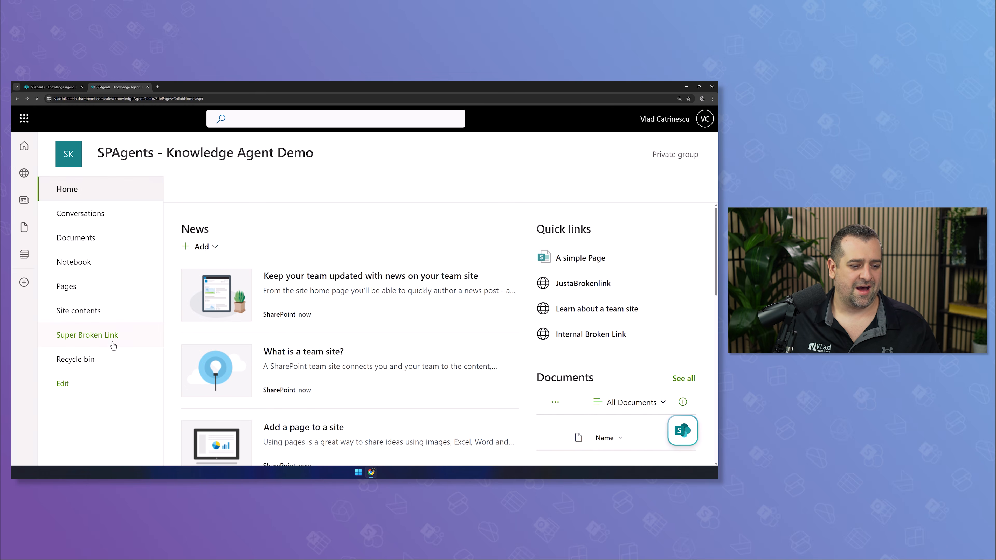
{"action": "left_click", "coordinate": [92, 336]}
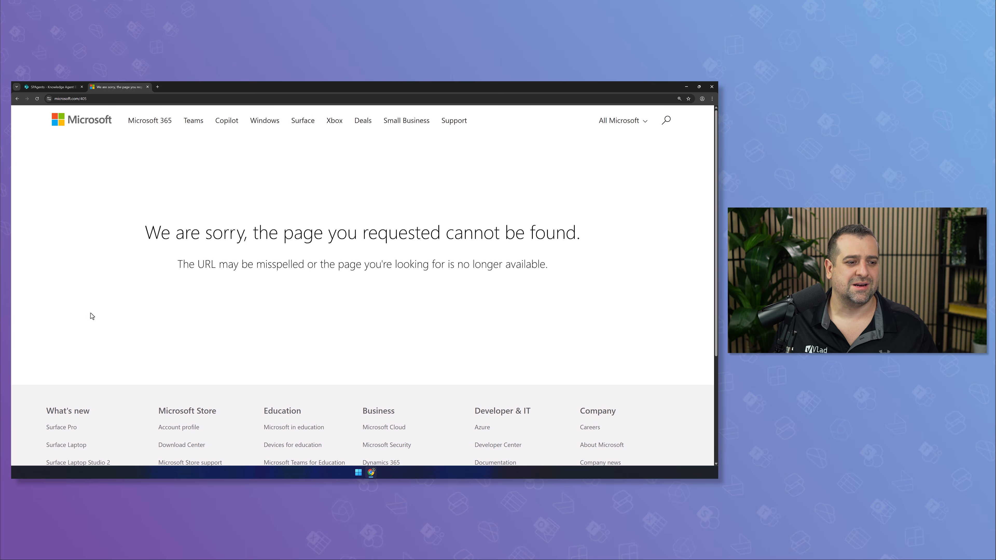
{"action": "left_click", "coordinate": [17, 99]}
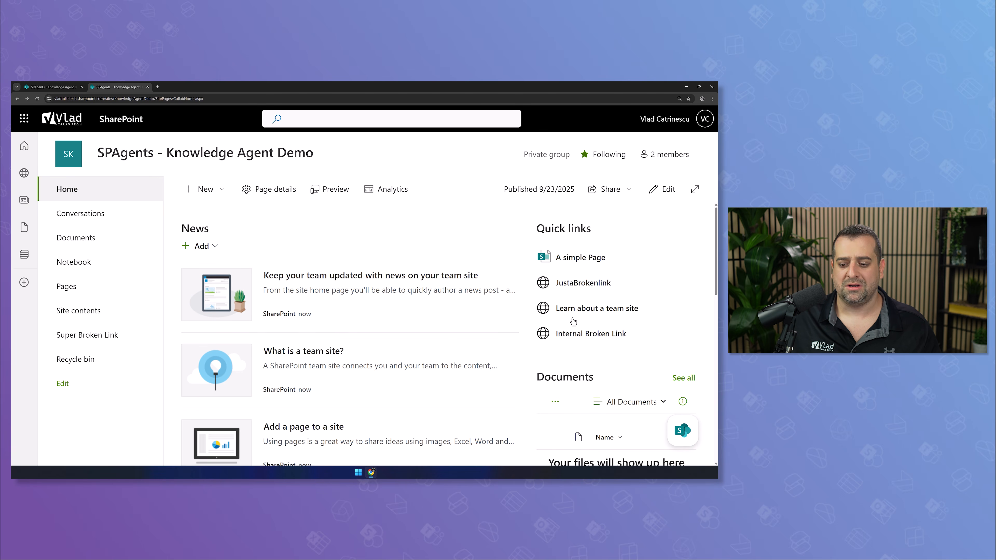
{"action": "left_click", "coordinate": [578, 338]}
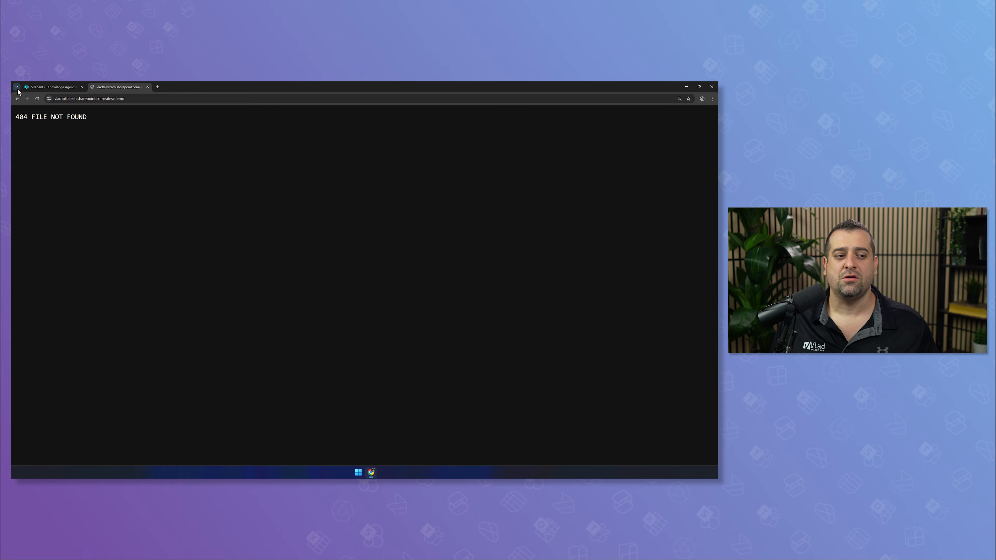
{"action": "left_click", "coordinate": [17, 99]}
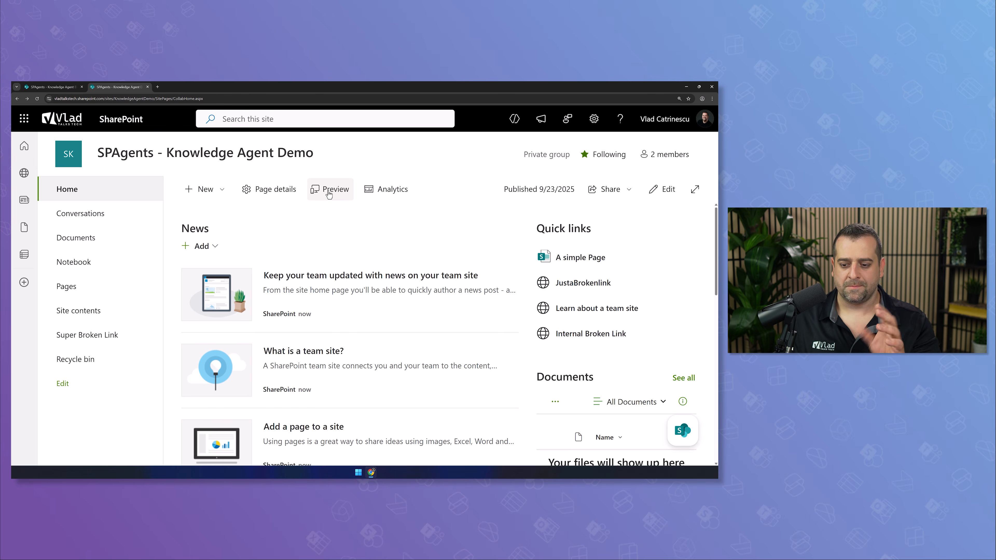
Ask the Knowledge Agent to summarize the page using the SPAgents - Knowledge Agent Demo agent
{"action": "left_click", "coordinate": [683, 430]}
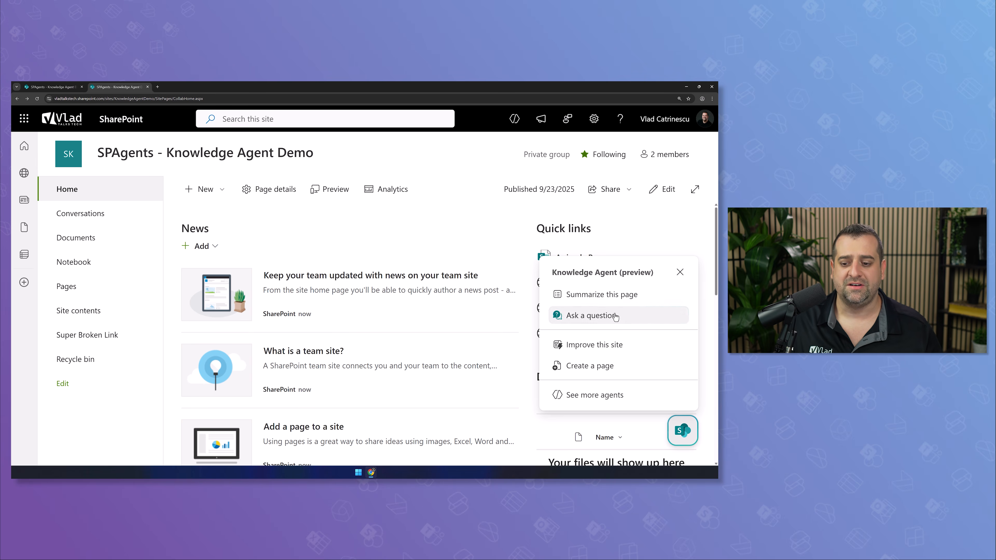
{"action": "left_click", "coordinate": [601, 299]}
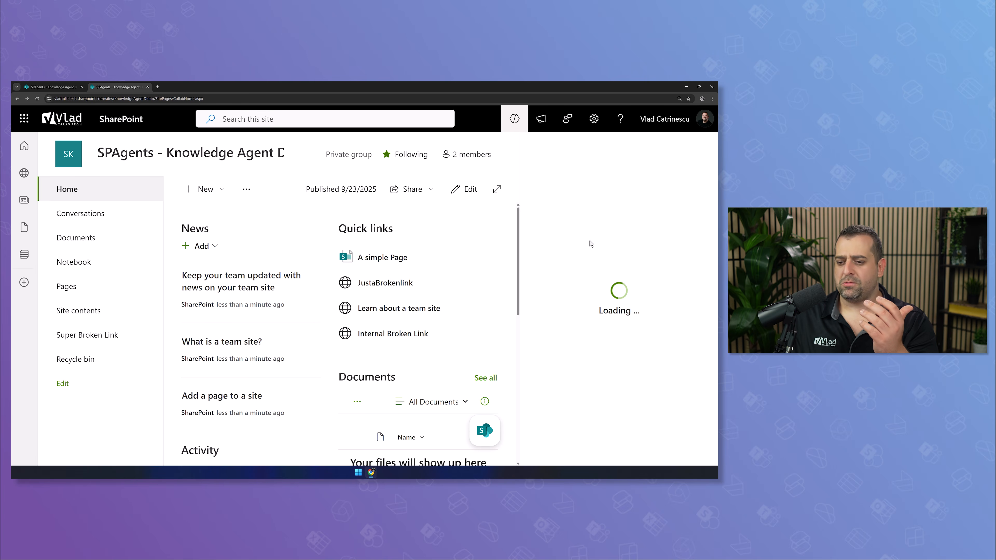
{"action": "left_click", "coordinate": [663, 152]}
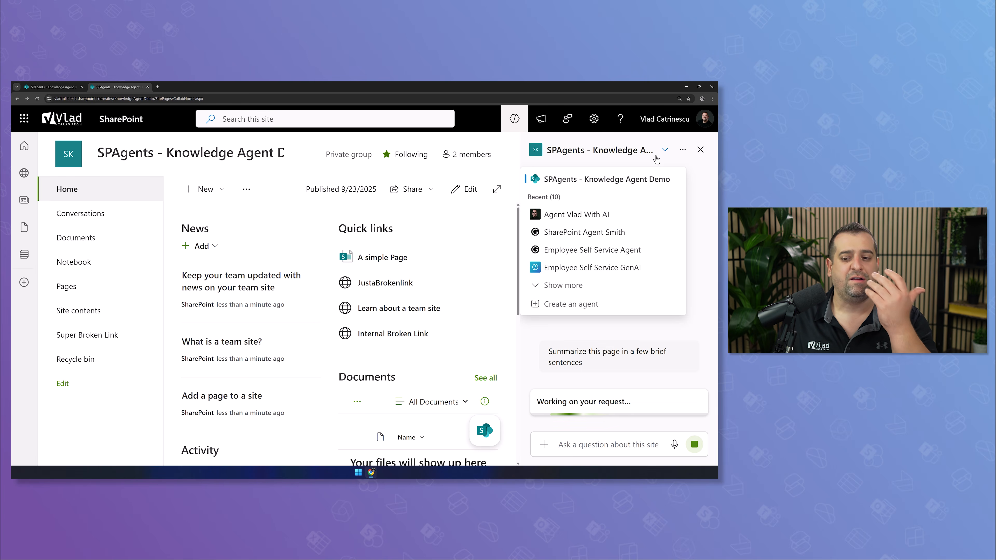
{"action": "left_click", "coordinate": [627, 183]}
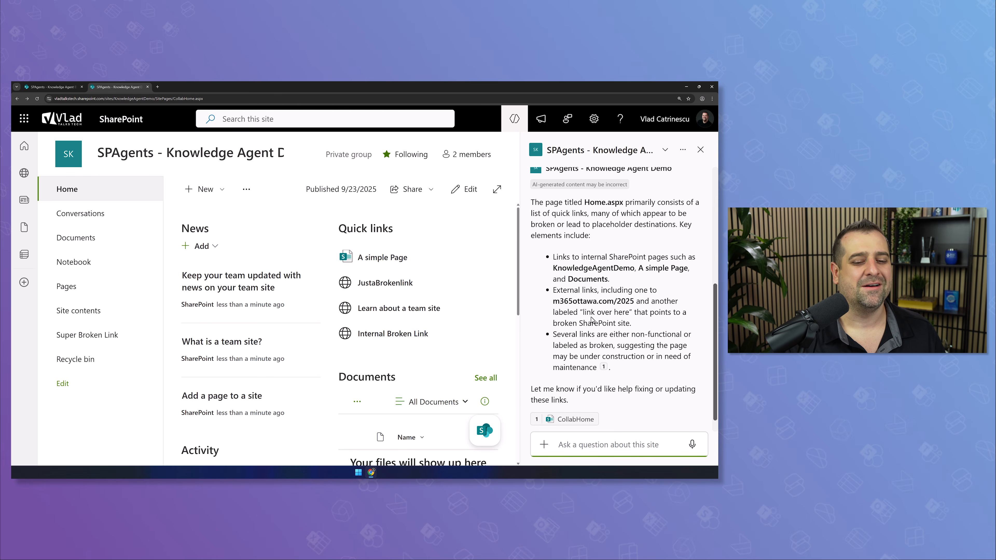
{"action": "scroll", "coordinate": [592, 320], "scroll_direction": "up", "scroll_amount": 5}
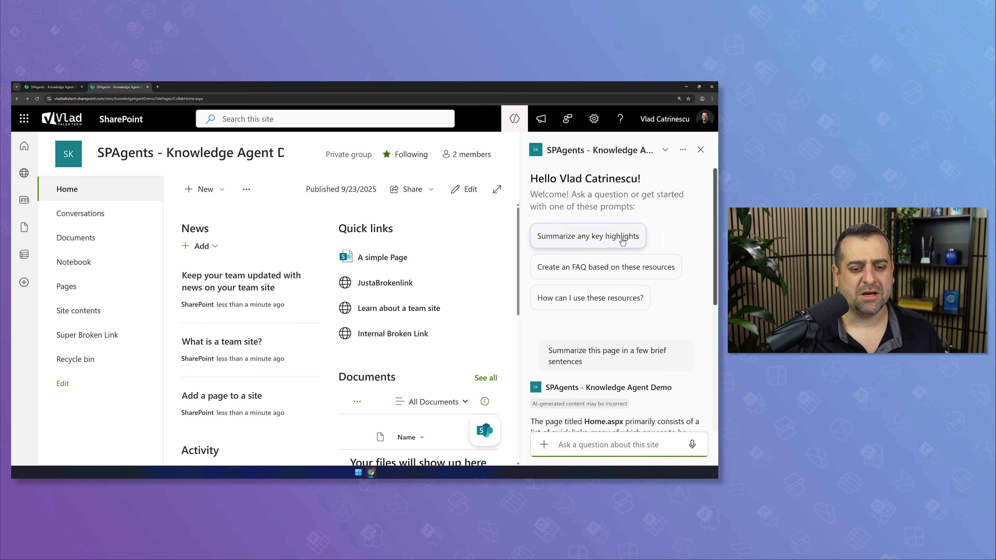
{"action": "left_click", "coordinate": [701, 152]}
Start a question to the agent, close the chat, and go to the Documents library
{"action": "left_click", "coordinate": [682, 430]}
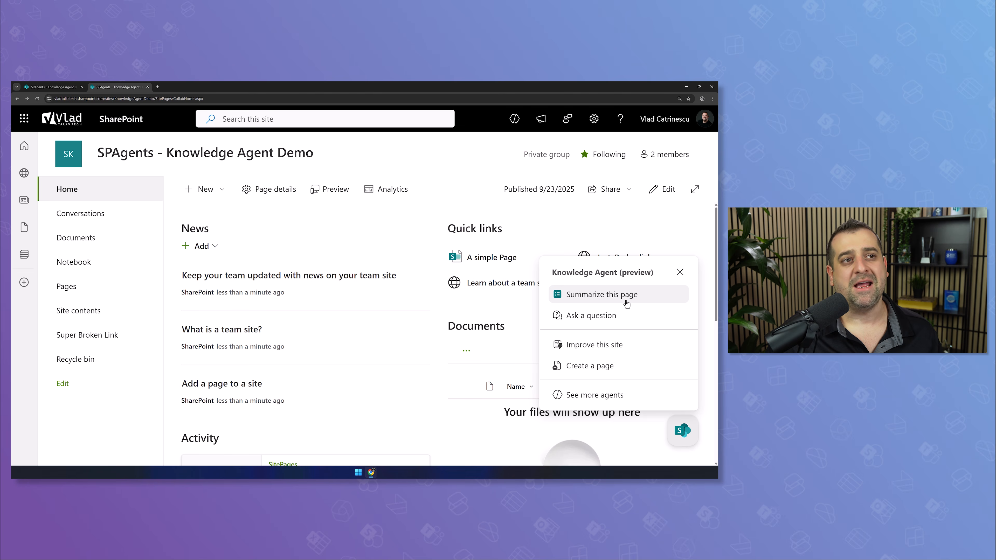
{"action": "left_click", "coordinate": [607, 319]}
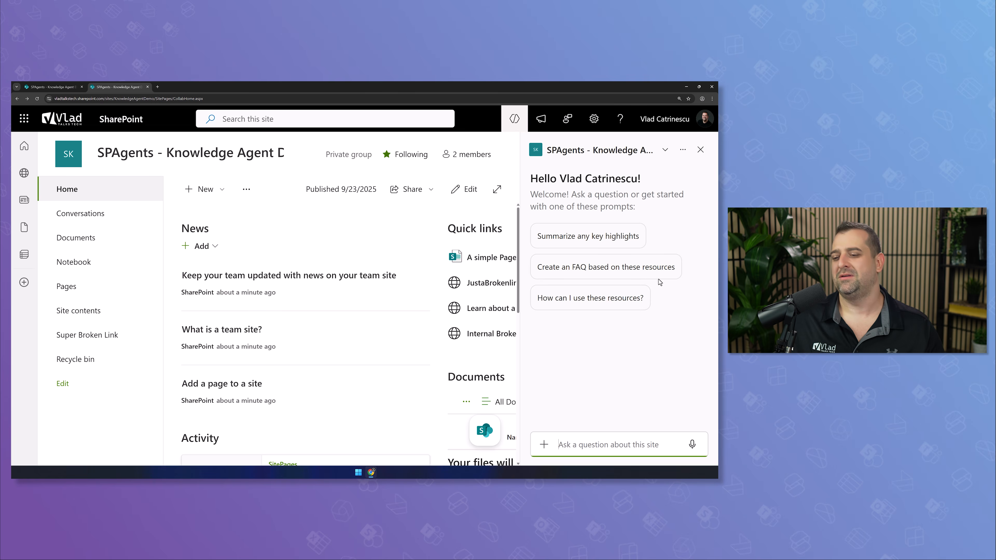
{"action": "left_click", "coordinate": [700, 149]}
{"action": "left_click", "coordinate": [683, 429]}
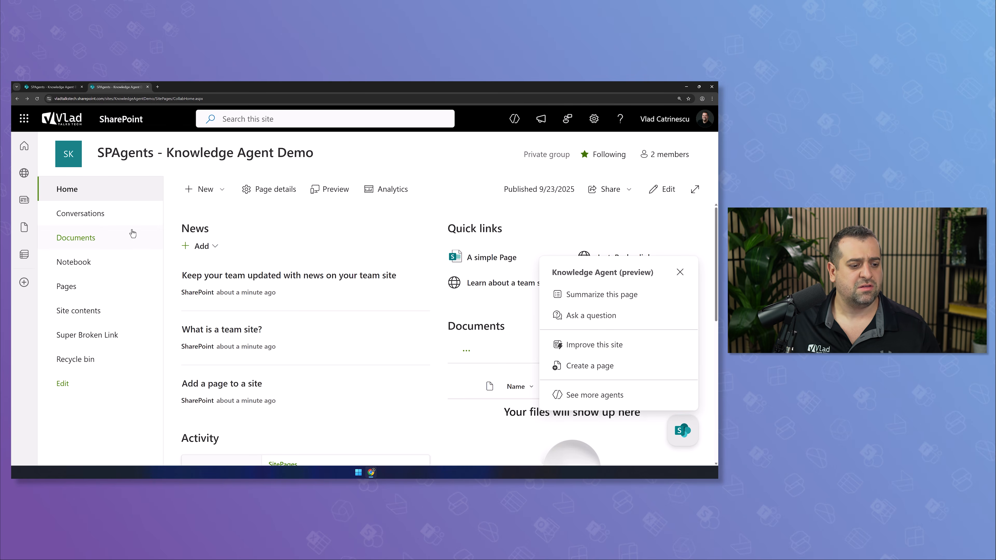
{"action": "left_click", "coordinate": [105, 237]}
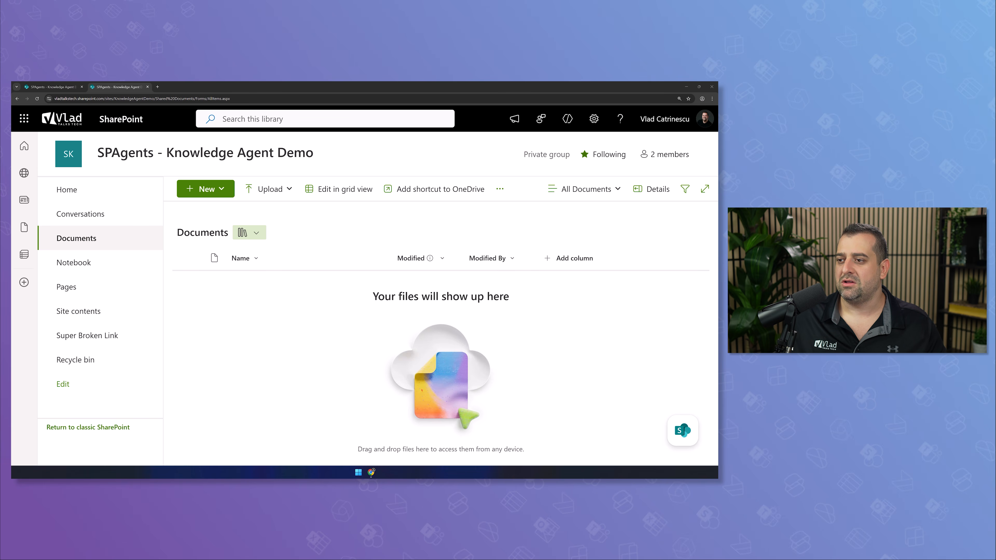
Upload the six invoice PDFs into Documents and bring up the Knowledge Agent options
{"action": "left_click_drag", "start_coordinate": [416, 471], "coordinate": [398, 392]}
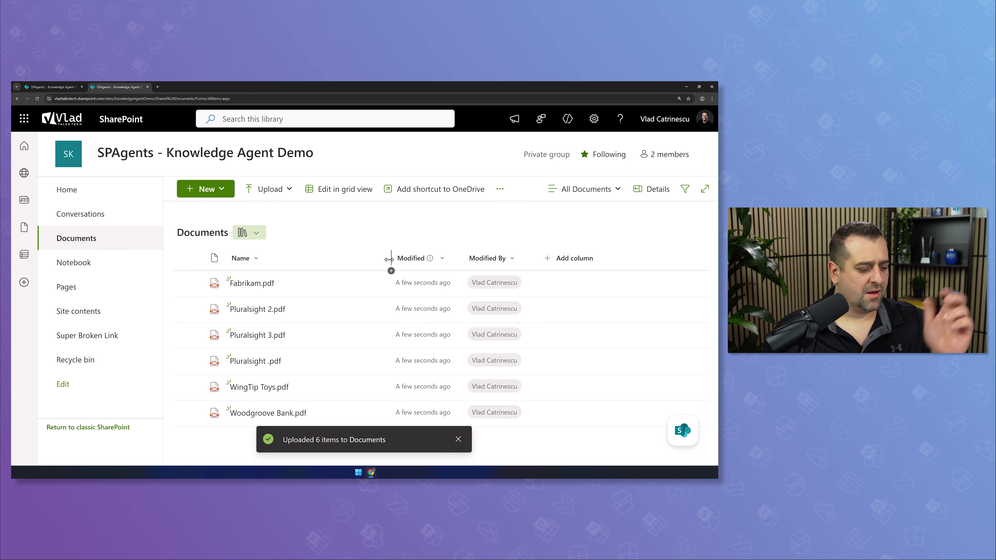
{"action": "left_click", "coordinate": [672, 431]}
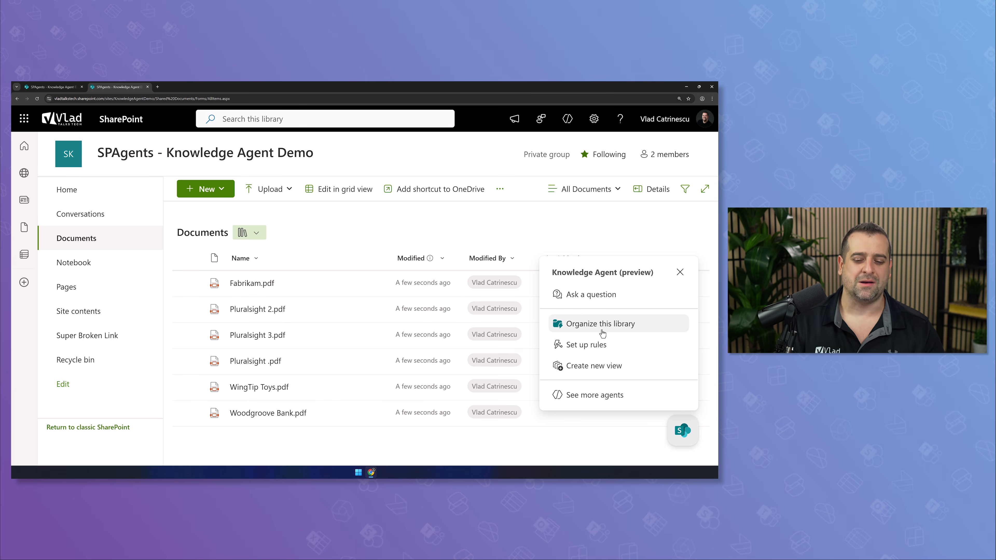
Start Organize this library, cancel and leave the preview, then run Organize this library again
{"action": "left_click", "coordinate": [603, 324]}
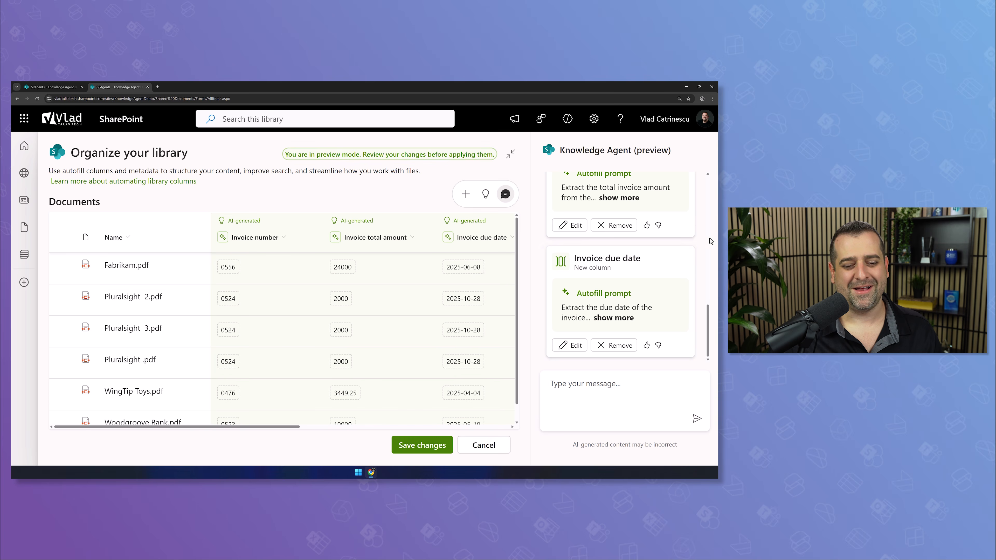
{"action": "scroll", "coordinate": [601, 271], "scroll_direction": "up", "scroll_amount": 6}
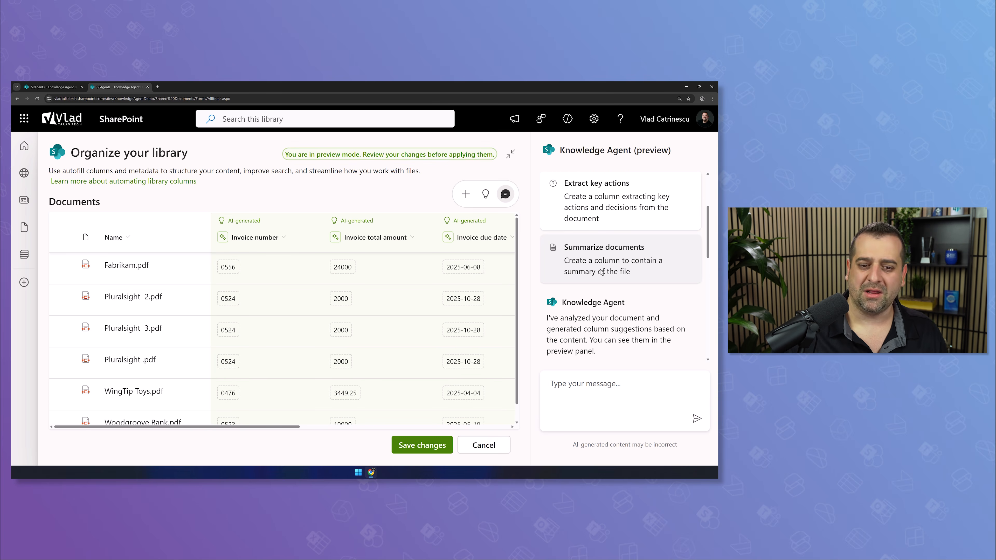
{"action": "left_click", "coordinate": [496, 446]}
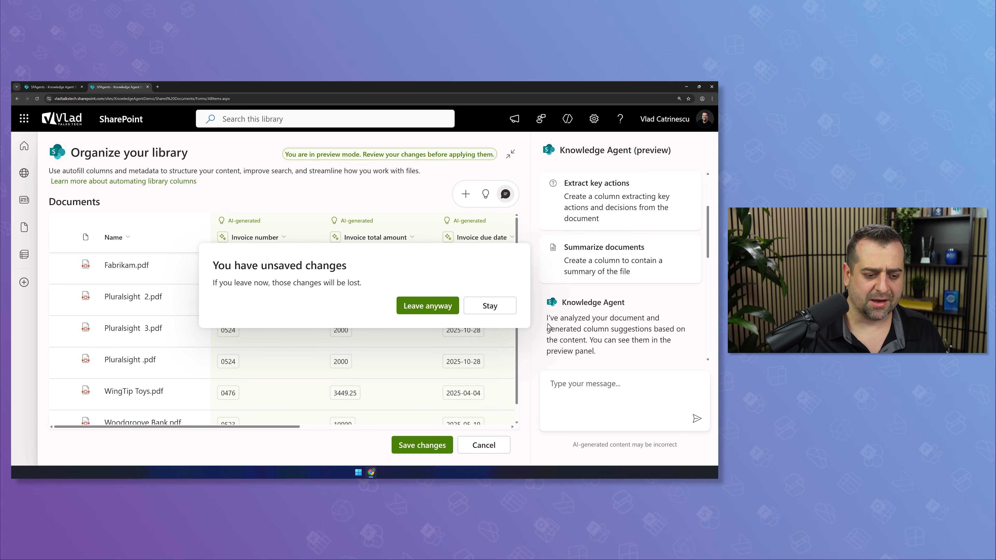
{"action": "left_click", "coordinate": [445, 314]}
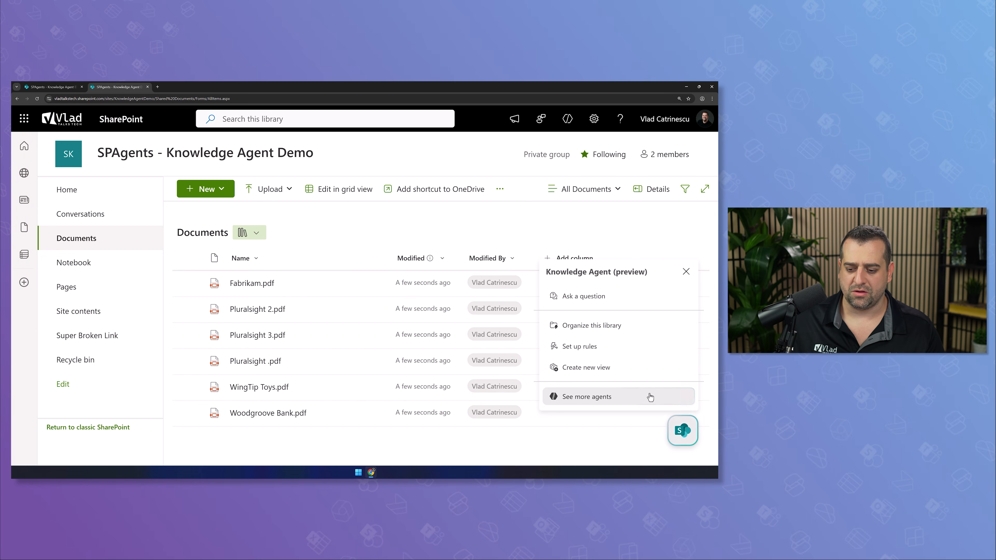
{"action": "left_click", "coordinate": [596, 325]}
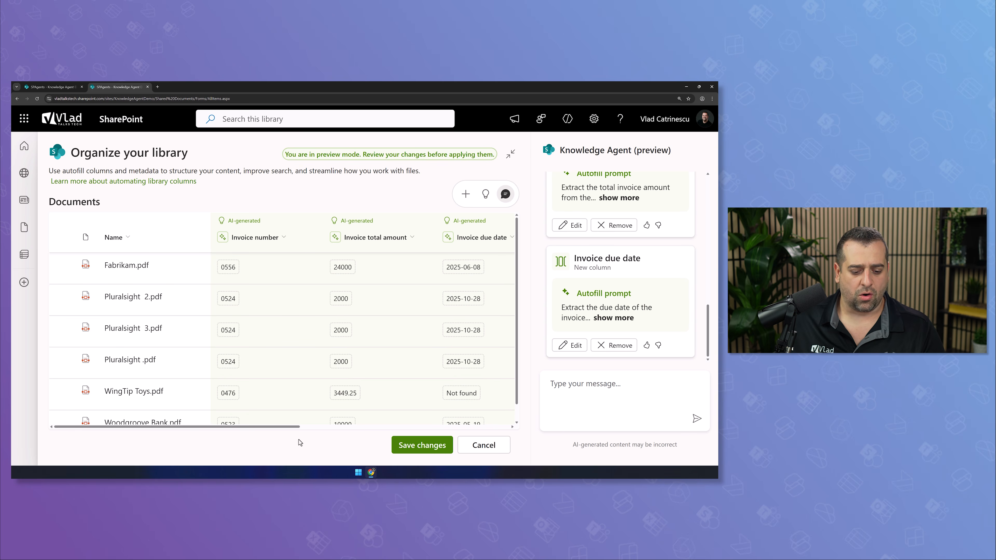
Review the full Invoice number autofill prompt and bring up that column's Edit column settings
{"action": "left_click_drag", "start_coordinate": [283, 427], "coordinate": [329, 329]}
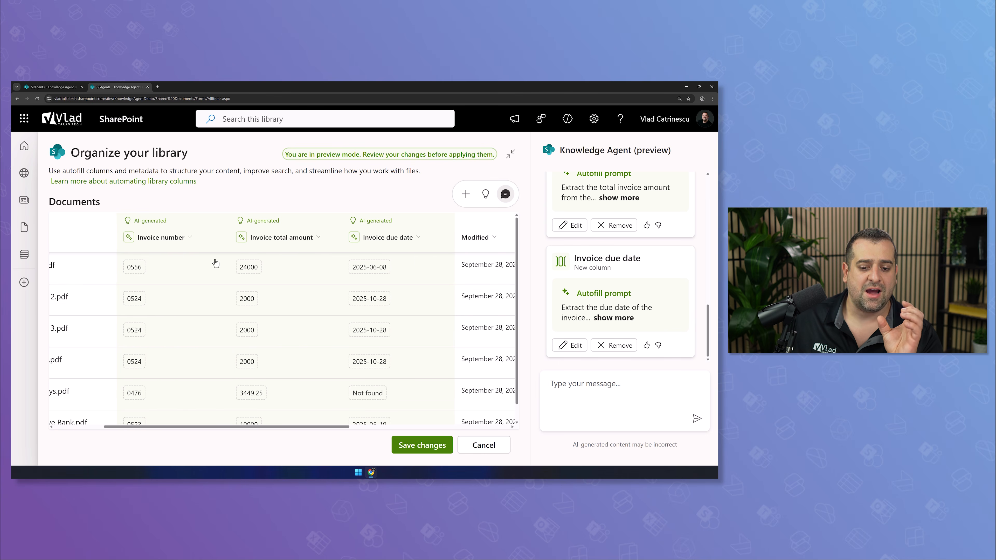
{"action": "left_click_drag", "start_coordinate": [254, 426], "coordinate": [208, 370]}
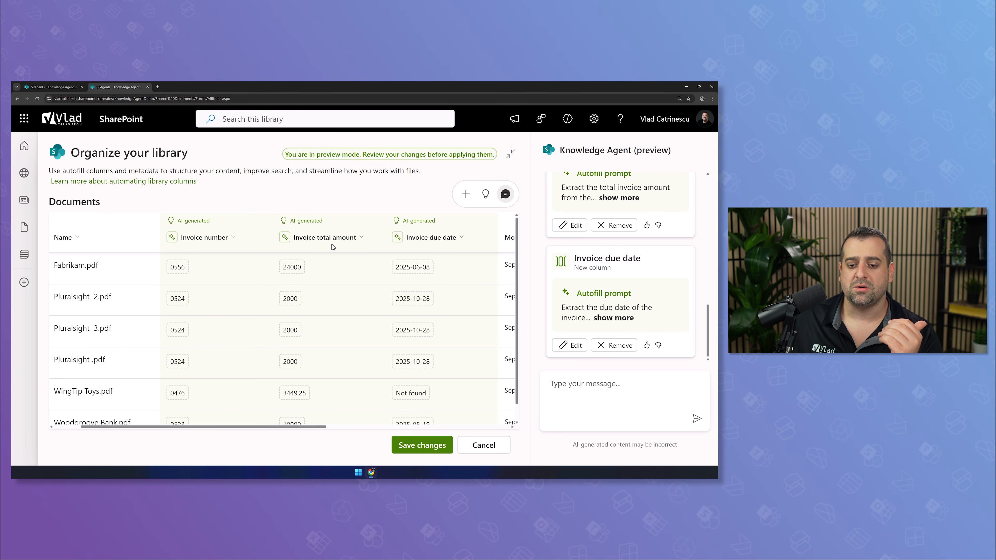
{"action": "scroll", "coordinate": [450, 249], "scroll_direction": "down", "scroll_amount": 1}
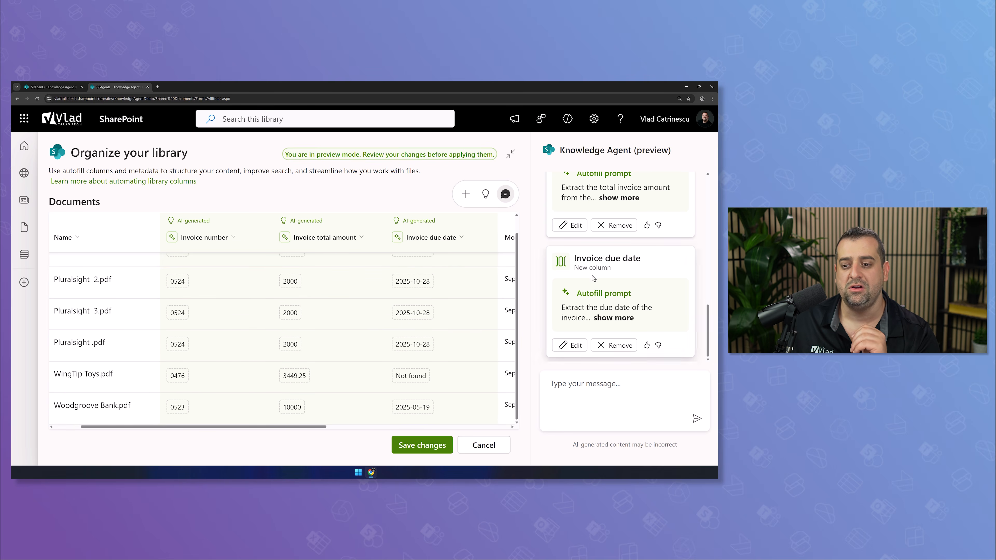
{"action": "scroll", "coordinate": [601, 261], "scroll_direction": "up", "scroll_amount": 5}
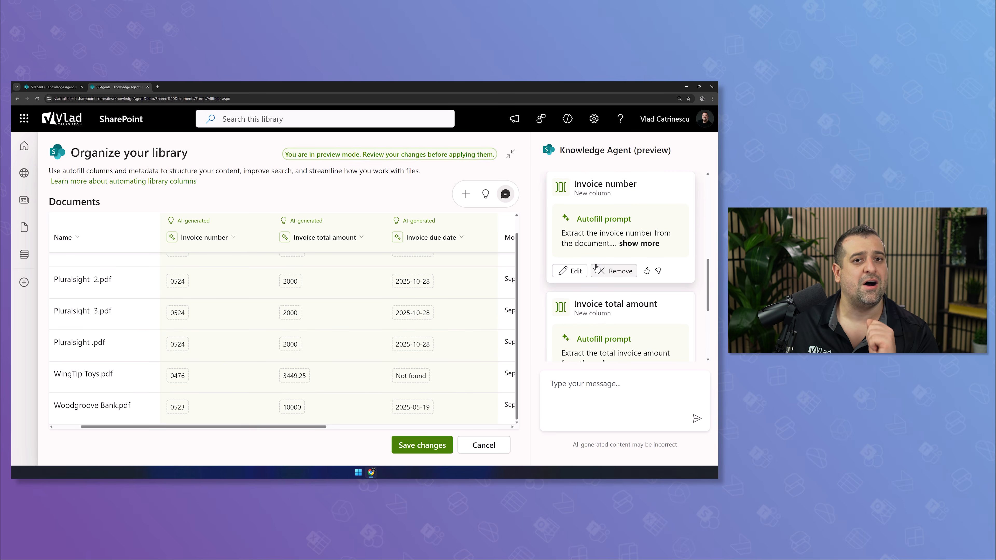
{"action": "left_click", "coordinate": [638, 244]}
{"action": "left_click_drag", "start_coordinate": [561, 233], "coordinate": [645, 243]}
{"action": "left_click", "coordinate": [628, 251]}
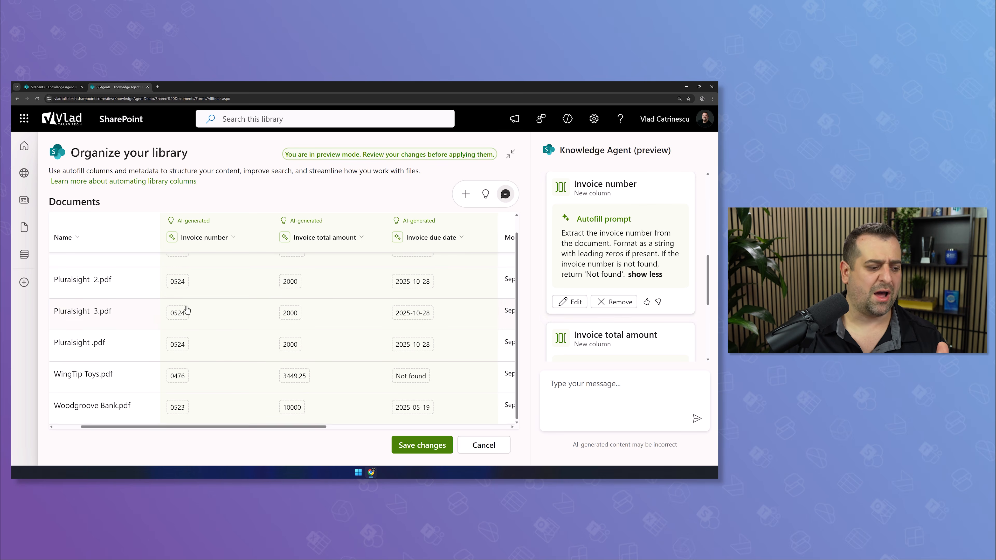
{"action": "scroll", "coordinate": [192, 304], "scroll_direction": "up", "scroll_amount": 1}
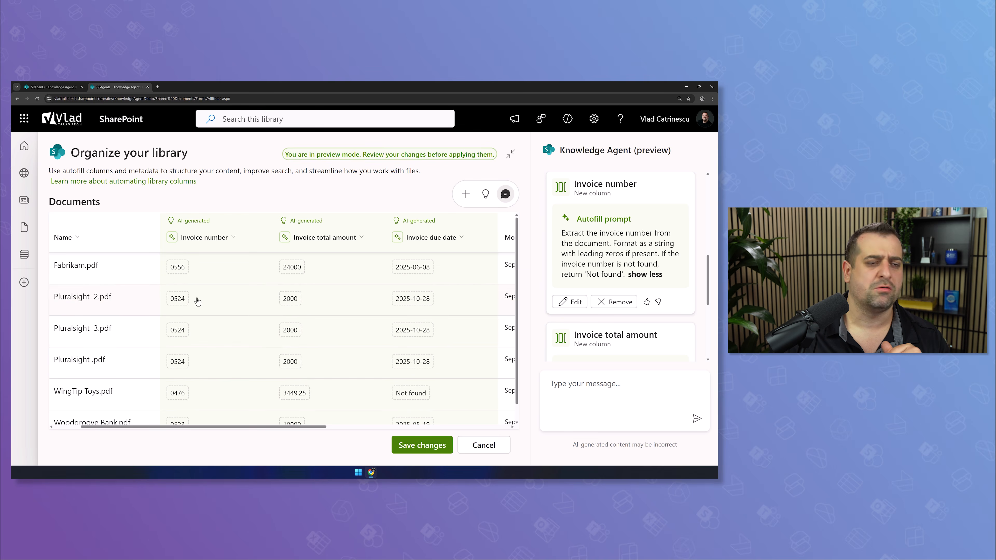
{"action": "left_click", "coordinate": [574, 302]}
{"action": "scroll", "coordinate": [586, 280], "scroll_direction": "down", "scroll_amount": 4}
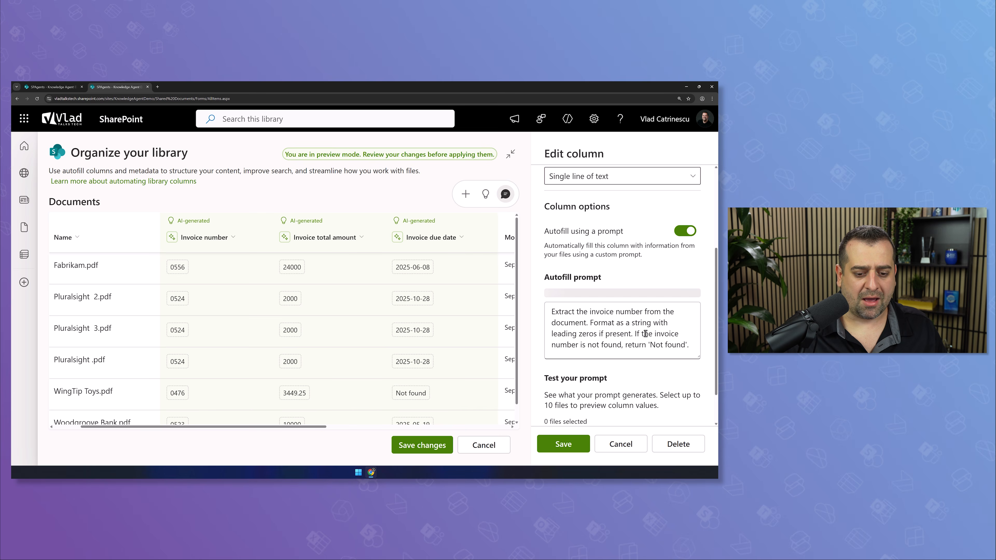
Replace the leading-zeros sentence in the Invoice number prompt with 'Always remove leading zeroes.'
{"action": "mouse_move", "coordinate": [590, 342]}
{"action": "left_mouse_down"}
{"action": "mouse_move", "coordinate": [630, 351]}
{"action": "mouse_move", "coordinate": [591, 344]}
{"action": "left_mouse_up"}
{"action": "left_click", "coordinate": [632, 352]}
{"action": "type", "text": "Always remov"}
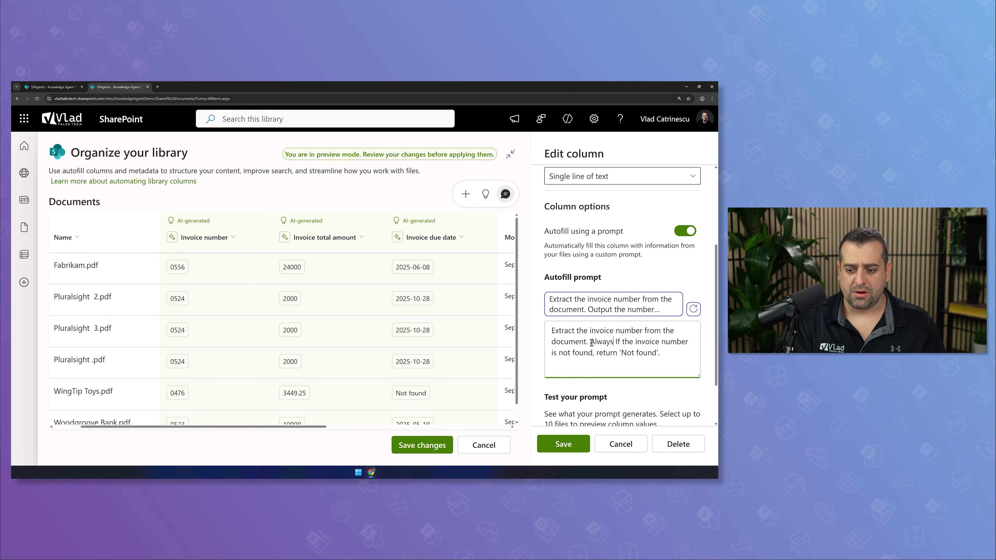
{"action": "type", "text": "e leading zeroes."}
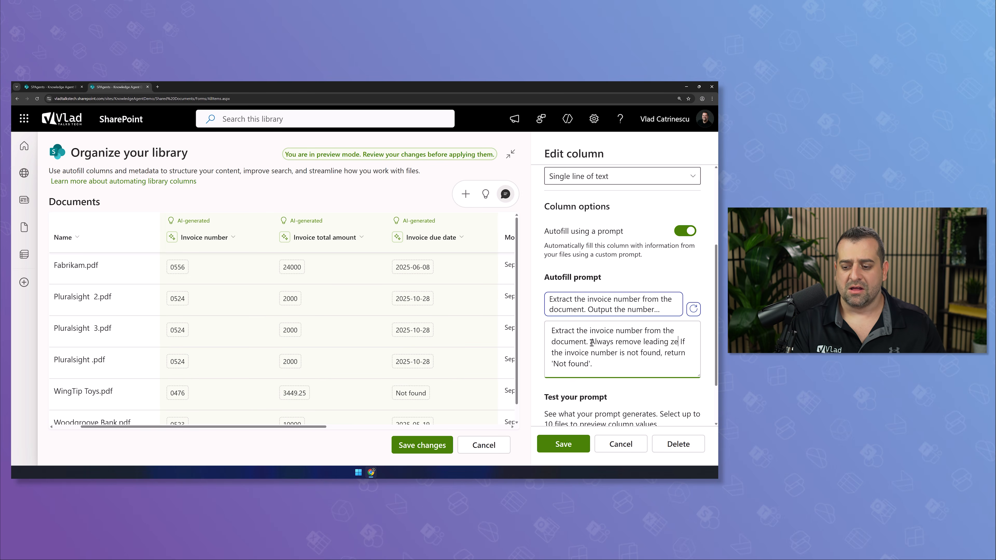
{"action": "scroll", "coordinate": [580, 349], "scroll_direction": "down", "scroll_amount": 2}
{"action": "left_click", "coordinate": [569, 359]}
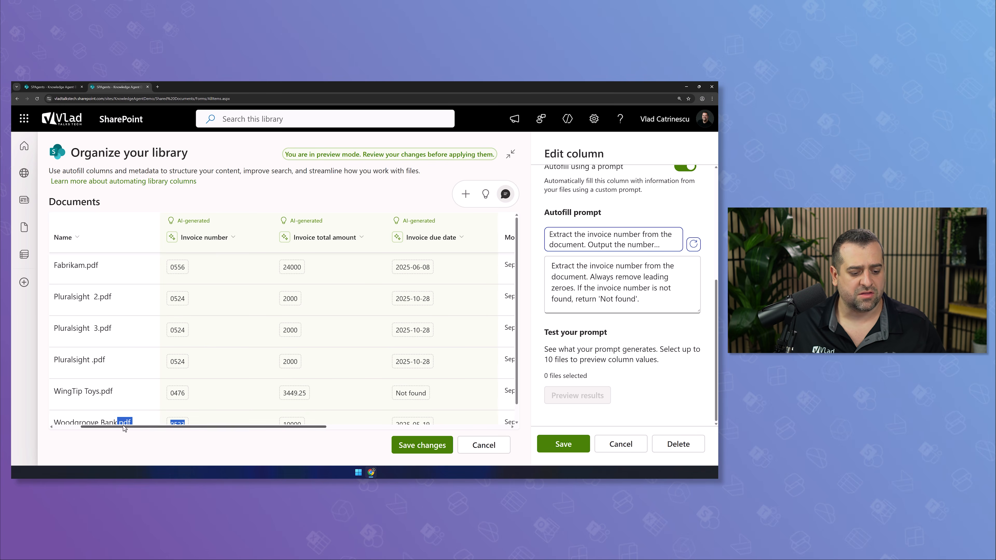
Preview the prompt on Fabrikam.pdf and Pluralsight 2.pdf, giving 556 and 524, then save
{"action": "left_click_drag", "start_coordinate": [124, 426], "coordinate": [87, 427]}
{"action": "left_click", "coordinate": [61, 269]}
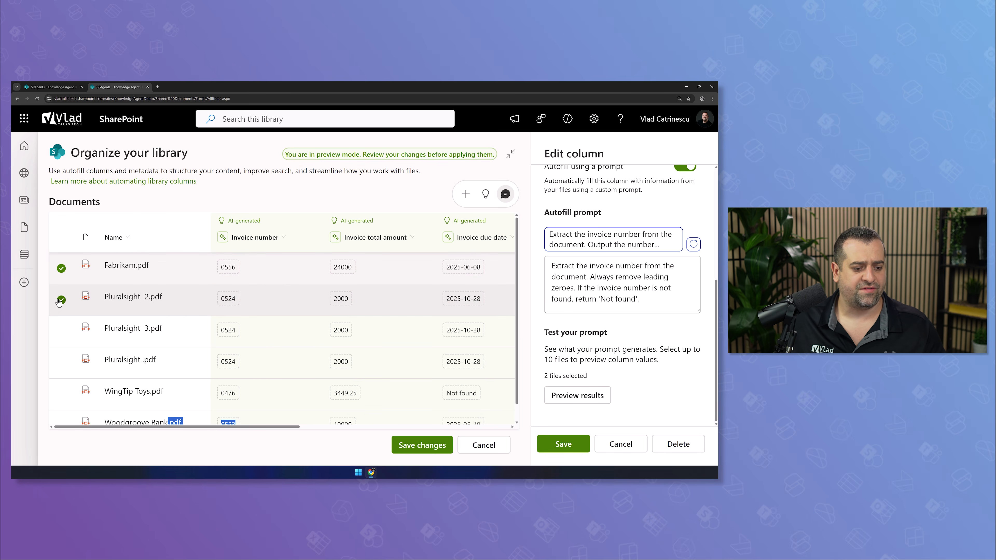
{"action": "left_click", "coordinate": [62, 300]}
{"action": "left_click", "coordinate": [577, 395]}
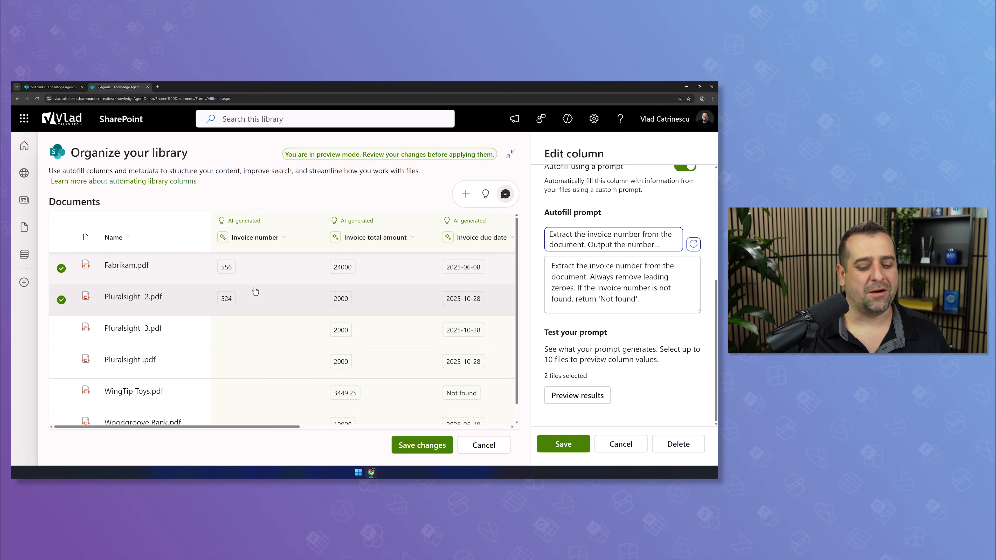
{"action": "left_click", "coordinate": [565, 443]}
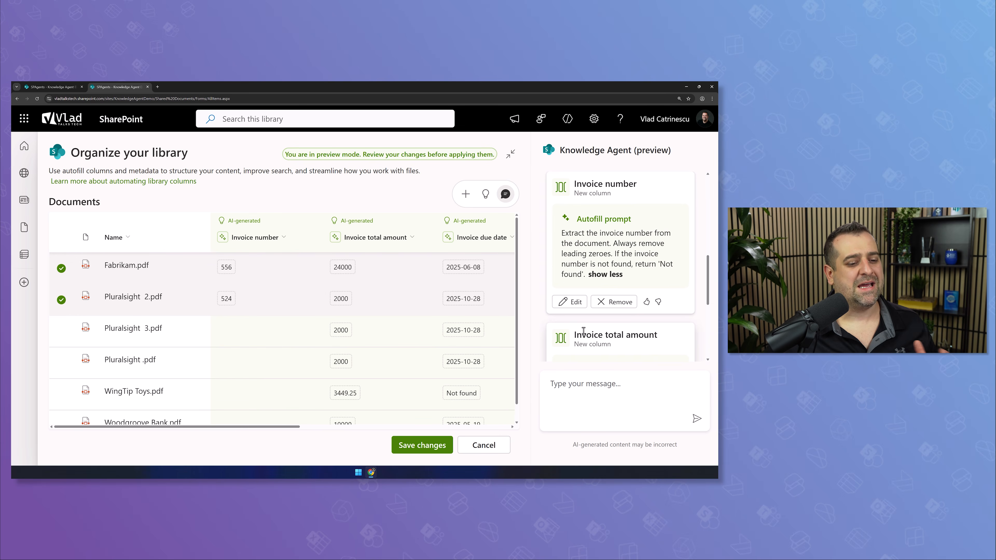
Ask the agent to 'Add a column for the client name' and review its suggested autofill prompt
{"action": "left_click_drag", "start_coordinate": [298, 427], "coordinate": [229, 393]}
{"action": "scroll", "coordinate": [596, 343], "scroll_direction": "down", "scroll_amount": 1}
{"action": "scroll", "coordinate": [597, 343], "scroll_direction": "down", "scroll_amount": 5}
{"action": "left_click", "coordinate": [588, 383]}
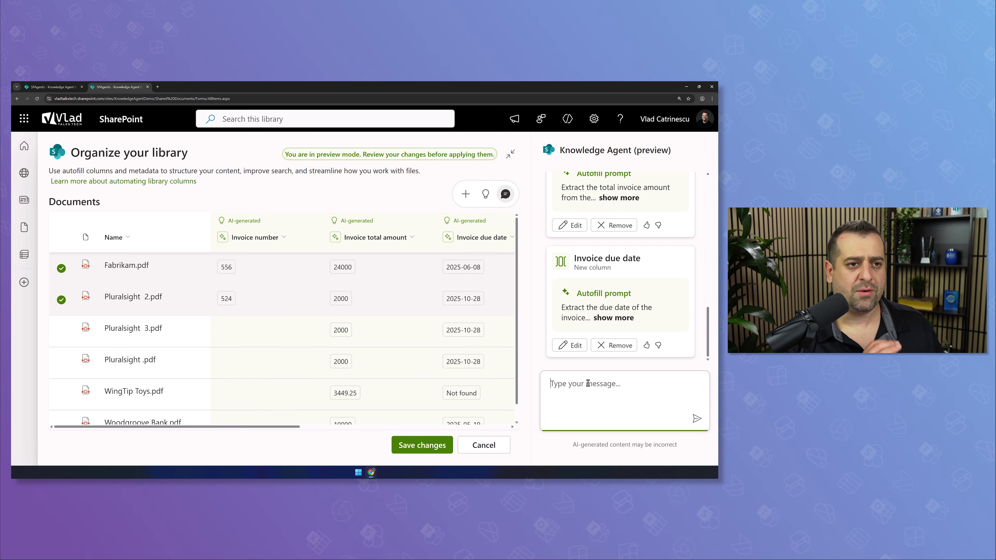
{"action": "type", "text": "Add a column for the client name"}
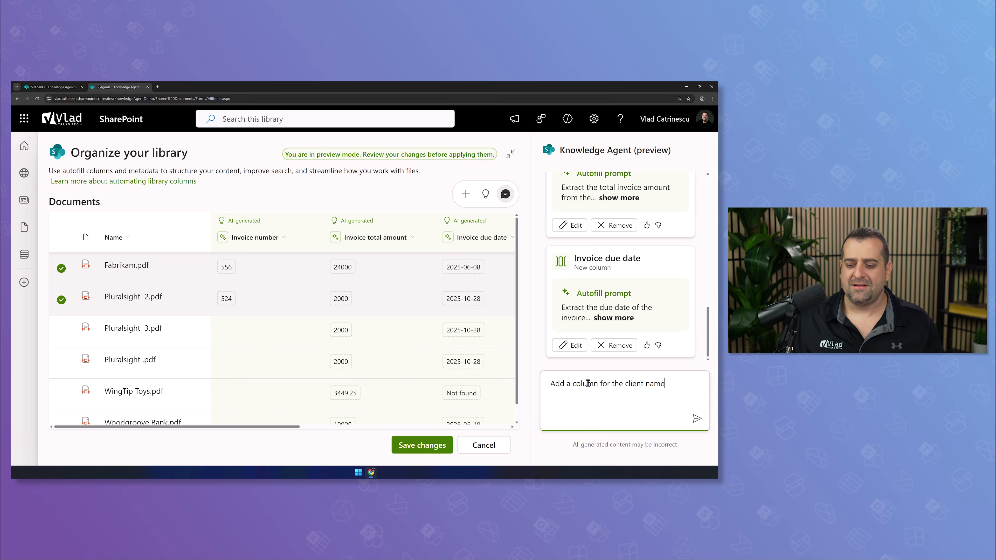
{"action": "key", "text": "Return"}
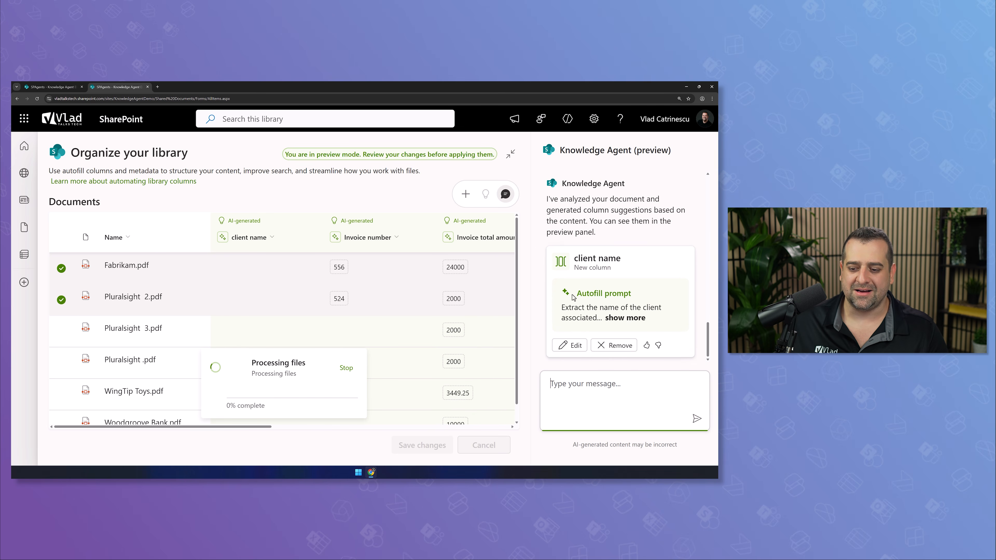
{"action": "left_click", "coordinate": [625, 318]}
{"action": "left_click_drag", "start_coordinate": [563, 311], "coordinate": [665, 320]}
{"action": "left_click", "coordinate": [613, 317]}
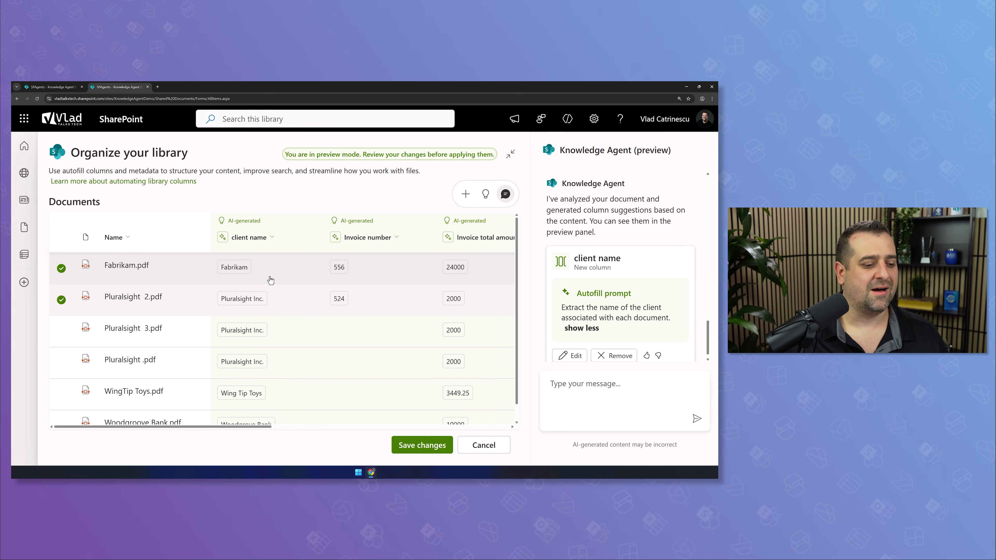
{"action": "scroll", "coordinate": [404, 318], "scroll_direction": "down", "scroll_amount": 1}
{"action": "scroll", "coordinate": [418, 330], "scroll_direction": "up", "scroll_amount": 1}
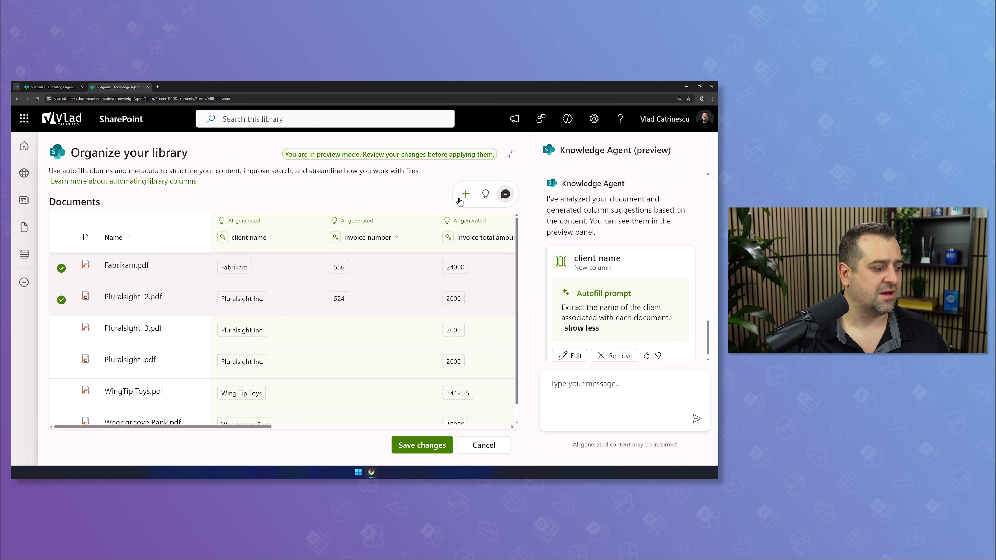
Deselect and reselect Fabrikam.pdf and Pluralsight 2.pdf in the preview
{"action": "left_click", "coordinate": [61, 268]}
{"action": "left_click", "coordinate": [61, 299]}
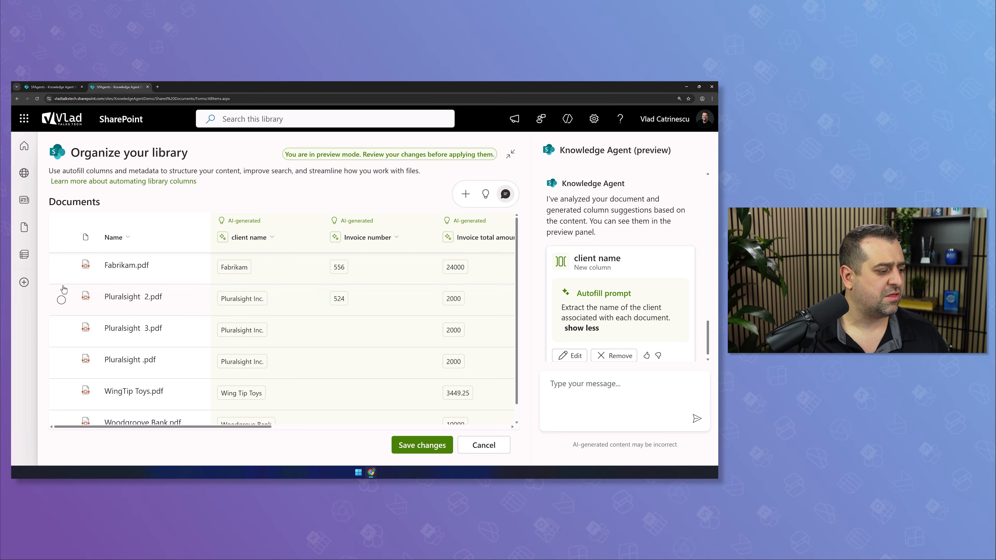
{"action": "left_click", "coordinate": [61, 268]}
{"action": "left_click", "coordinate": [62, 299]}
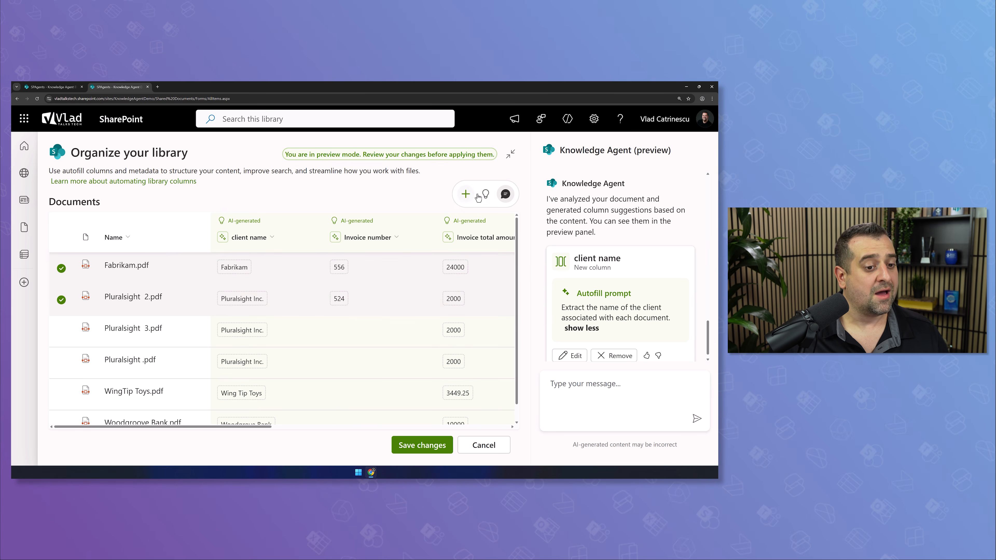
Ask the agent for more column suggestions and zoom out to review all AI-filled columns
{"action": "left_click", "coordinate": [467, 195]}
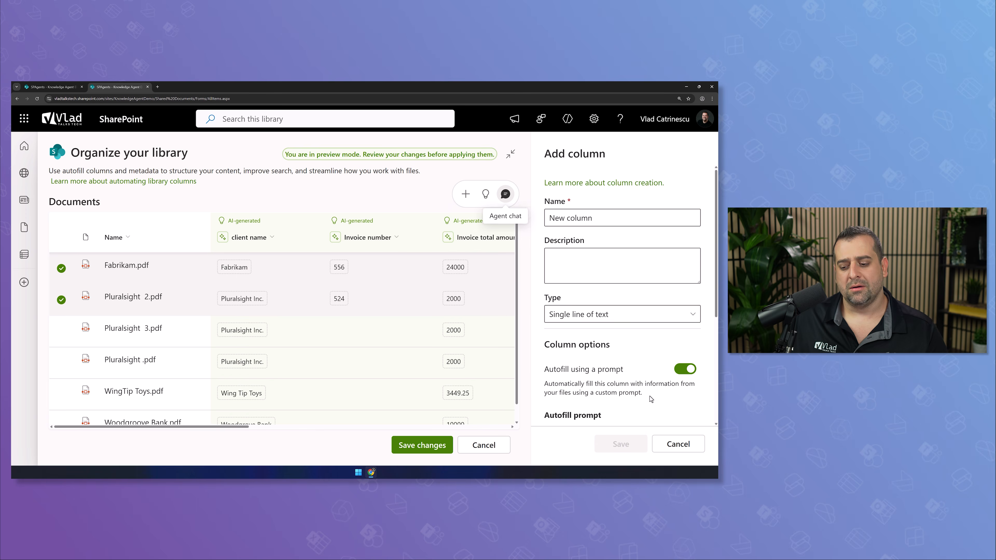
{"action": "left_click", "coordinate": [678, 444]}
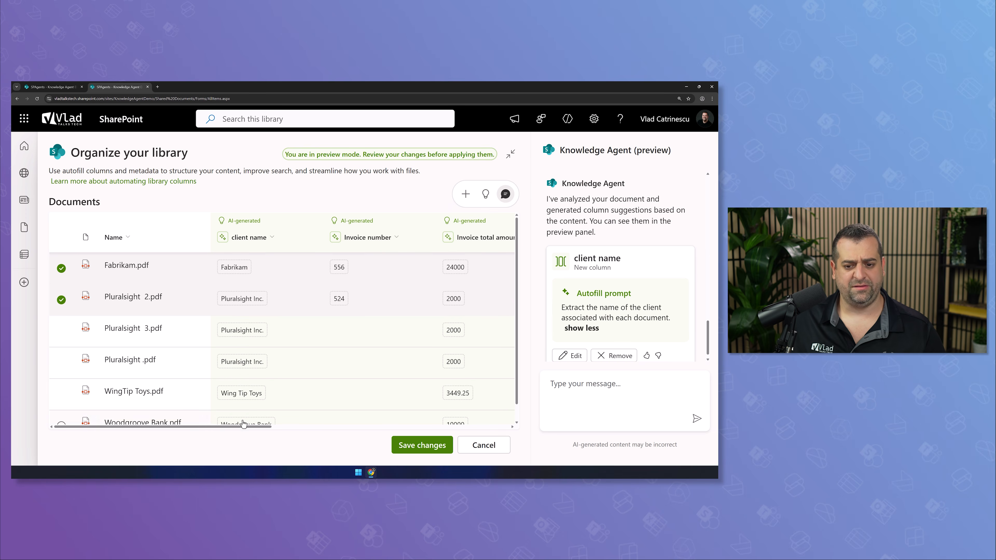
{"action": "left_click", "coordinate": [485, 194]}
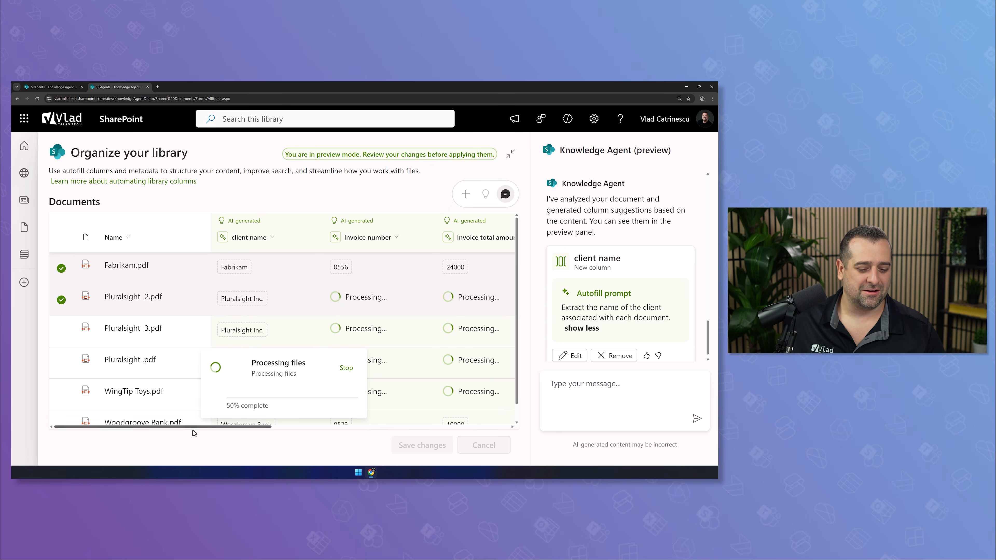
{"action": "left_click_drag", "start_coordinate": [220, 425], "coordinate": [249, 387]}
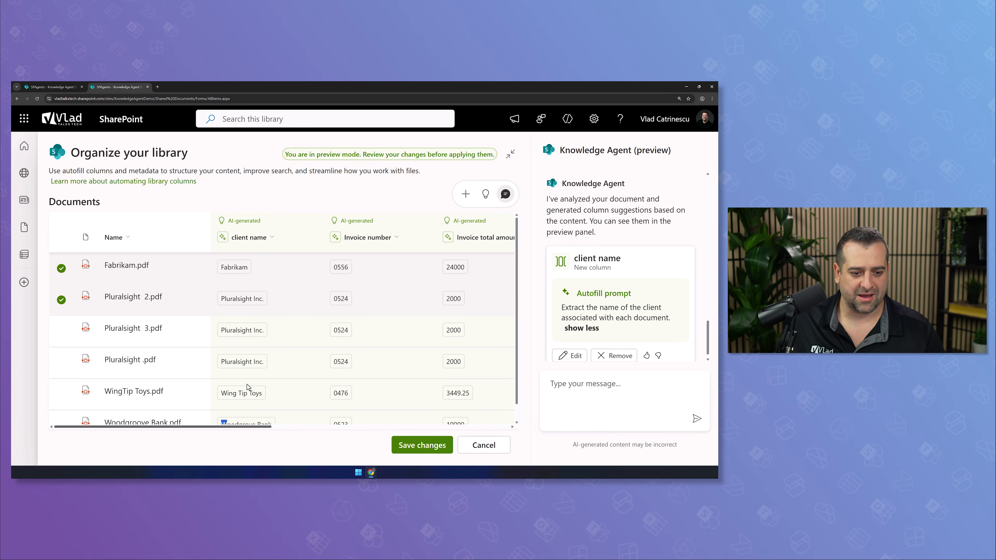
{"action": "scroll", "coordinate": [389, 393], "scroll_direction": "right", "scroll_amount": 5}
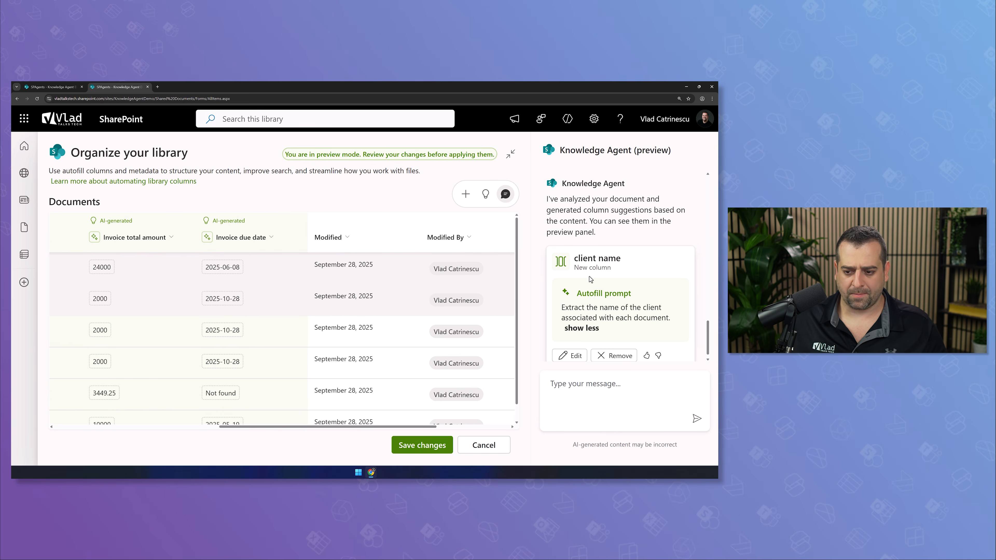
{"action": "key", "text": "ctrl+minus"}
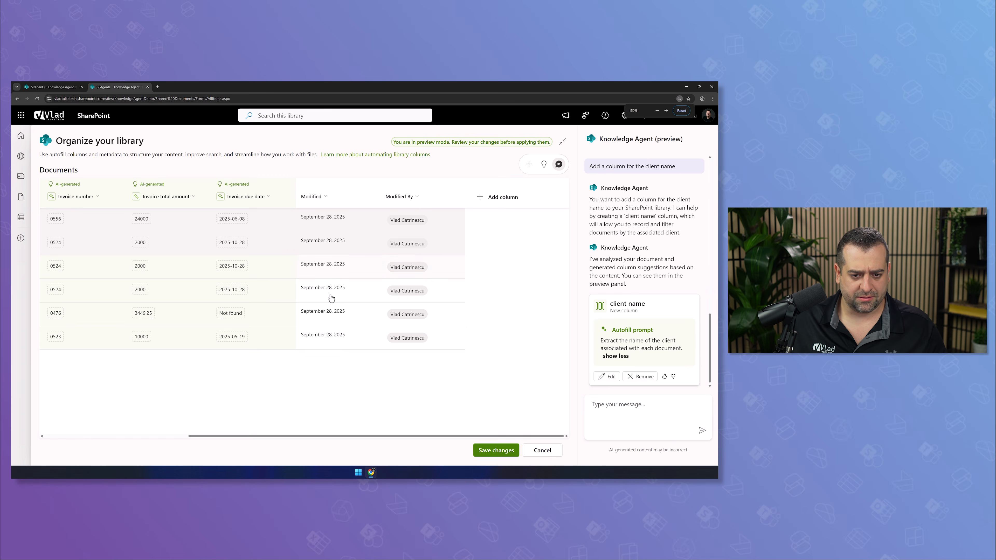
Request content-based column ideas to show the Create columns, rule, key-action and summary cards
{"action": "left_click_drag", "start_coordinate": [330, 436], "coordinate": [206, 415]}
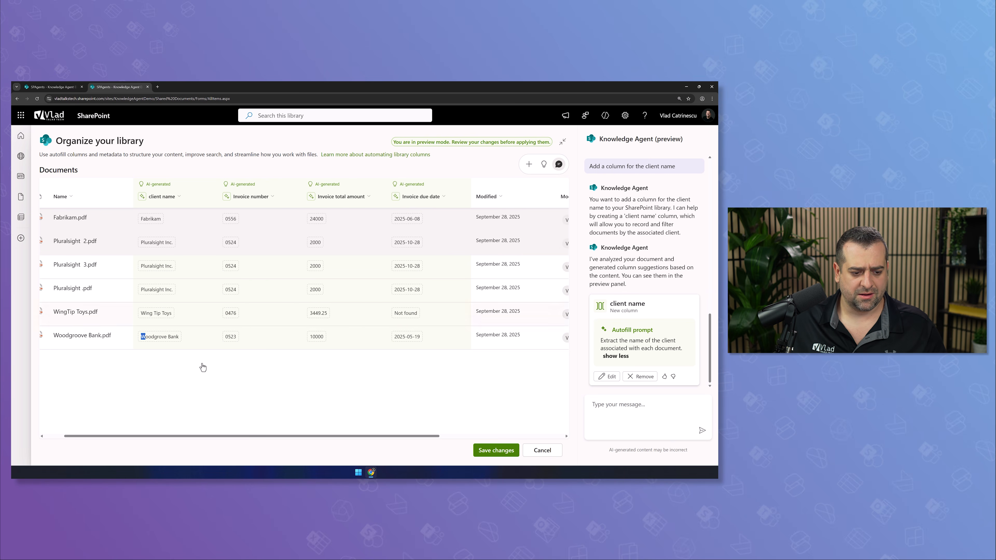
{"action": "left_click_drag", "start_coordinate": [189, 437], "coordinate": [78, 250]}
{"action": "left_click", "coordinate": [50, 195]}
{"action": "left_click", "coordinate": [49, 195]}
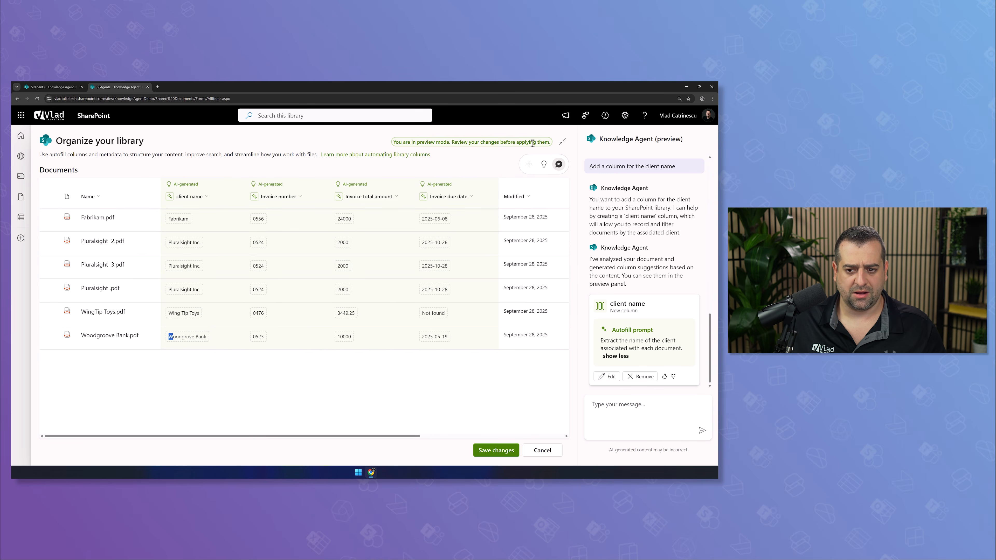
{"action": "left_click", "coordinate": [544, 165]}
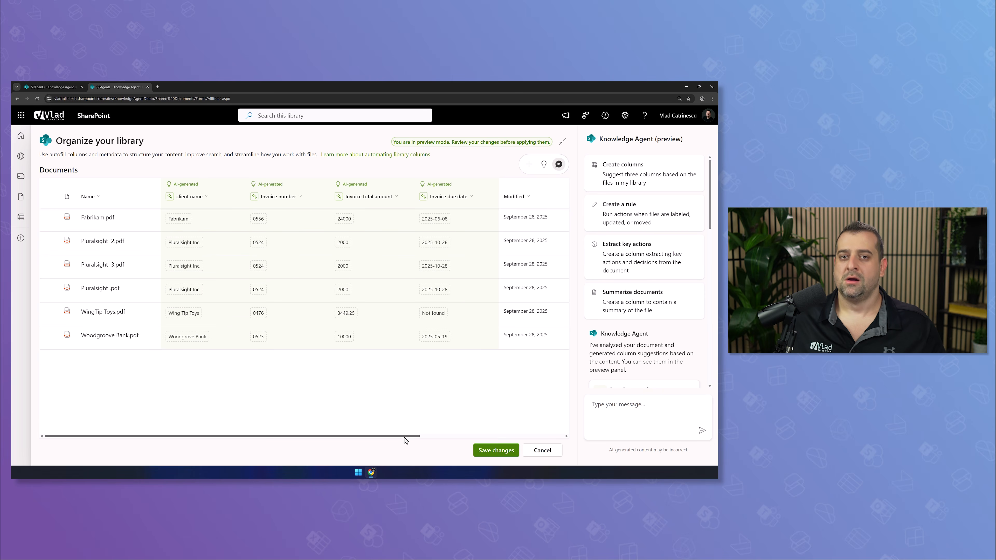
{"action": "left_click_drag", "start_coordinate": [404, 435], "coordinate": [405, 394]}
{"action": "key", "text": "ctrl+plus"}
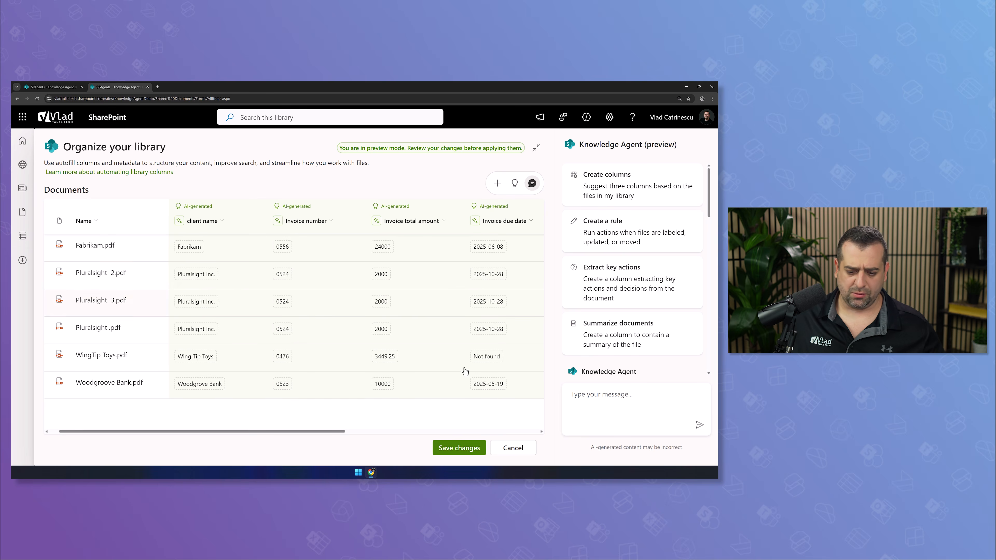
Save the invoice number, total, due date and client name columns to the current view
{"action": "left_click", "coordinate": [456, 451]}
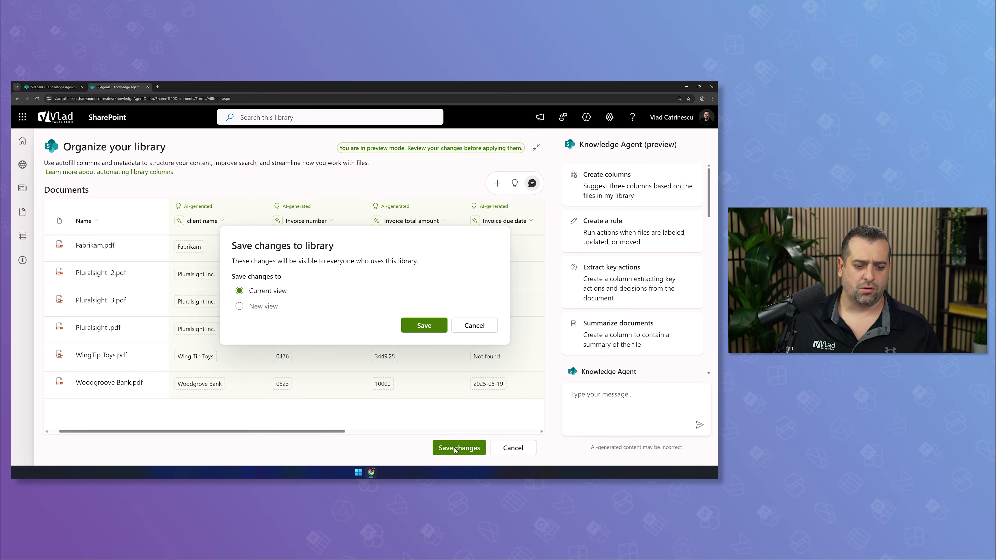
{"action": "left_click", "coordinate": [422, 325]}
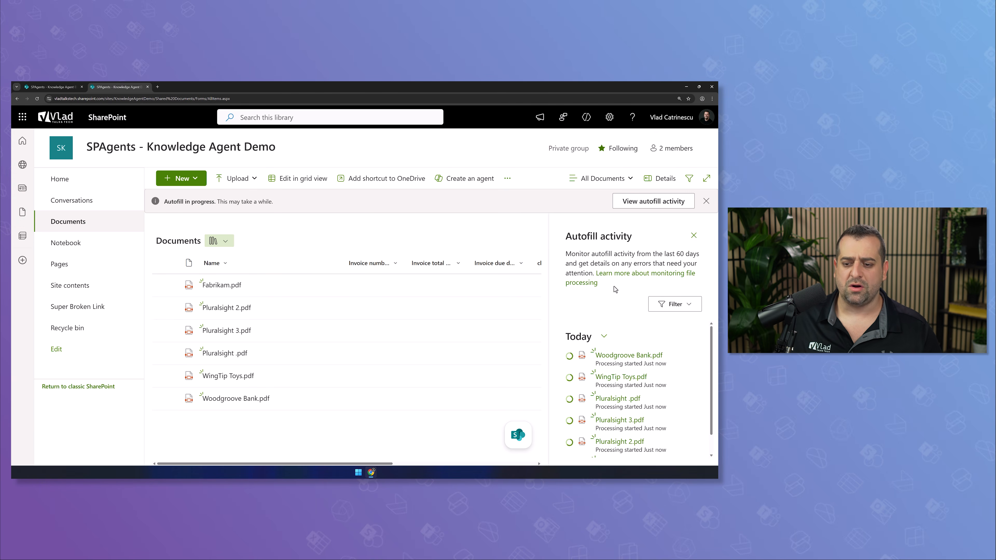
{"action": "left_click", "coordinate": [694, 236]}
{"action": "left_click", "coordinate": [687, 435]}
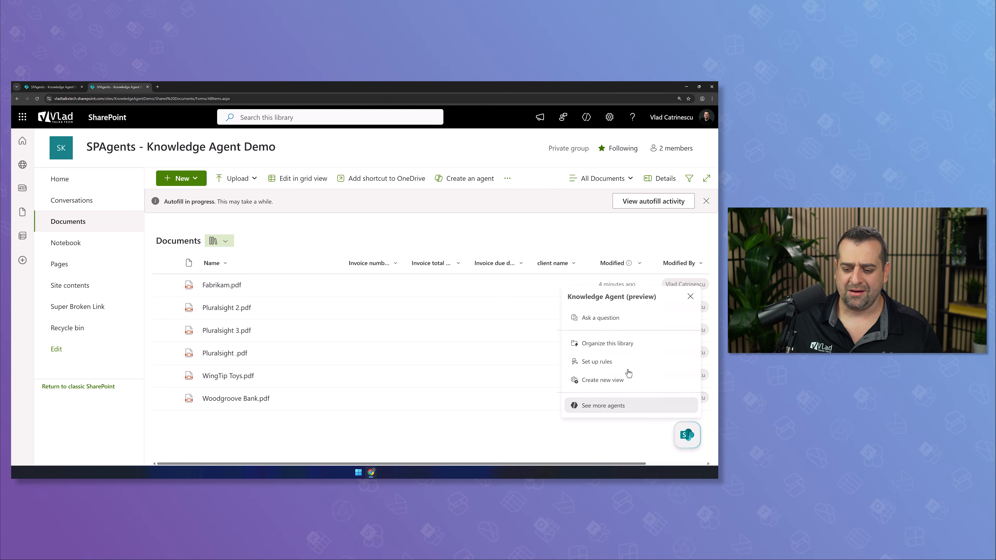
{"action": "left_click", "coordinate": [610, 344]}
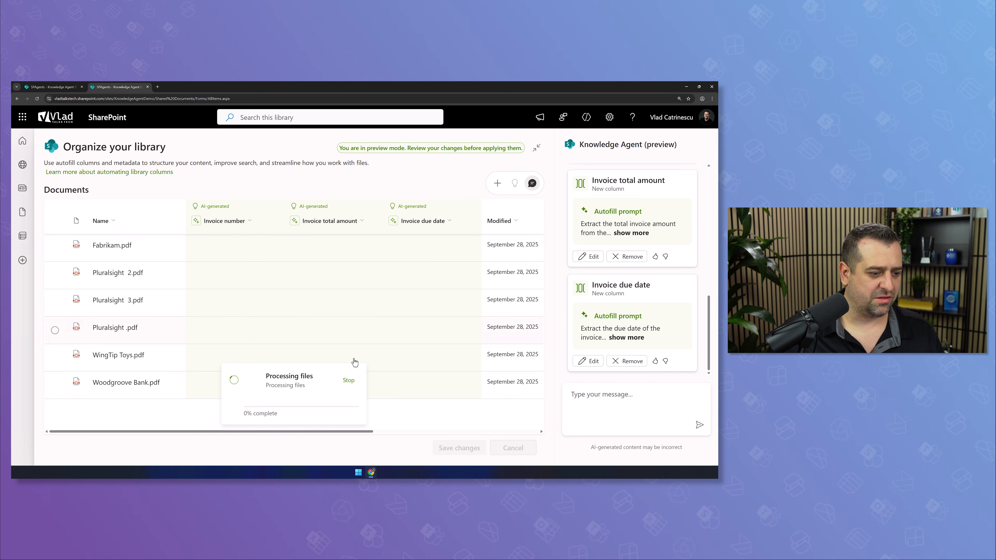
{"action": "left_click_drag", "start_coordinate": [337, 432], "coordinate": [521, 452]}
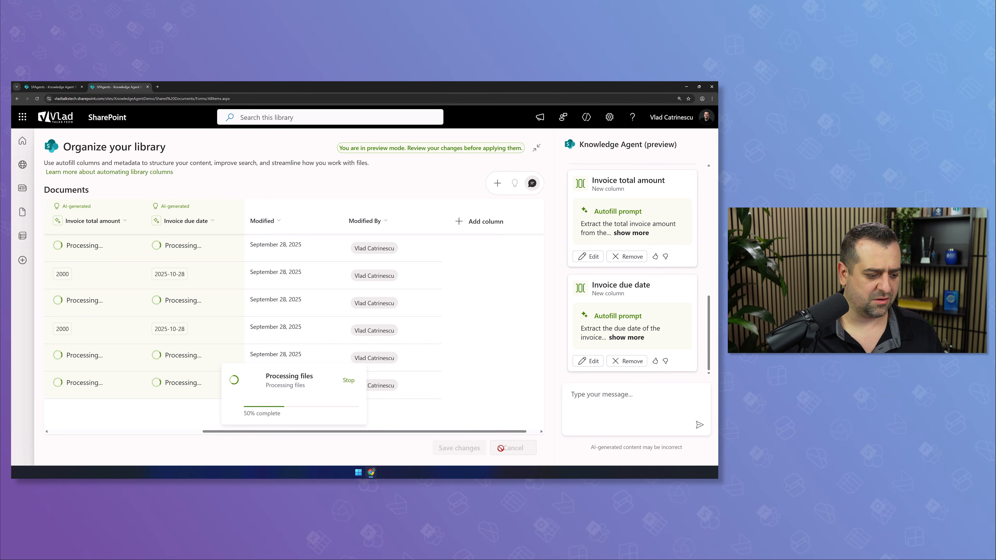
{"action": "left_click", "coordinate": [510, 448]}
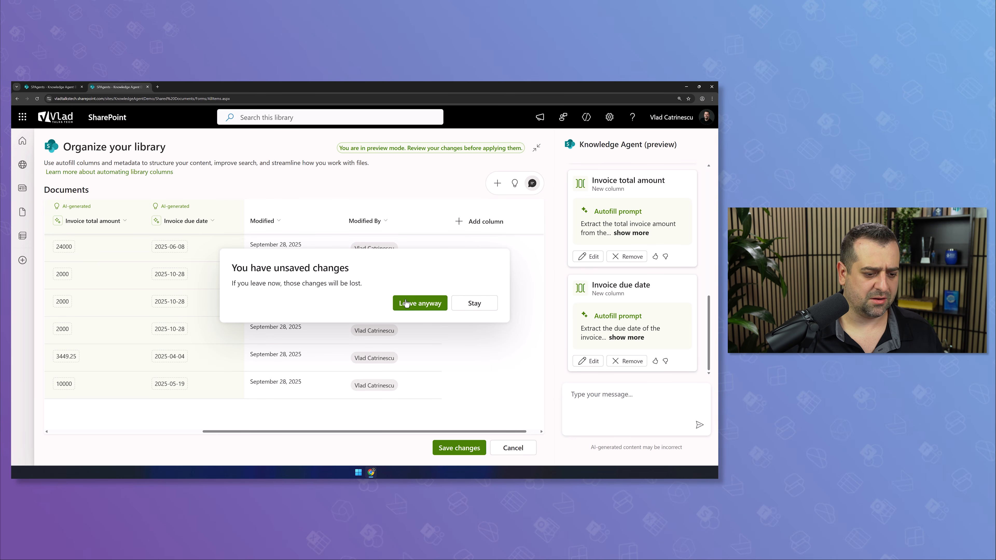
{"action": "left_click", "coordinate": [406, 303]}
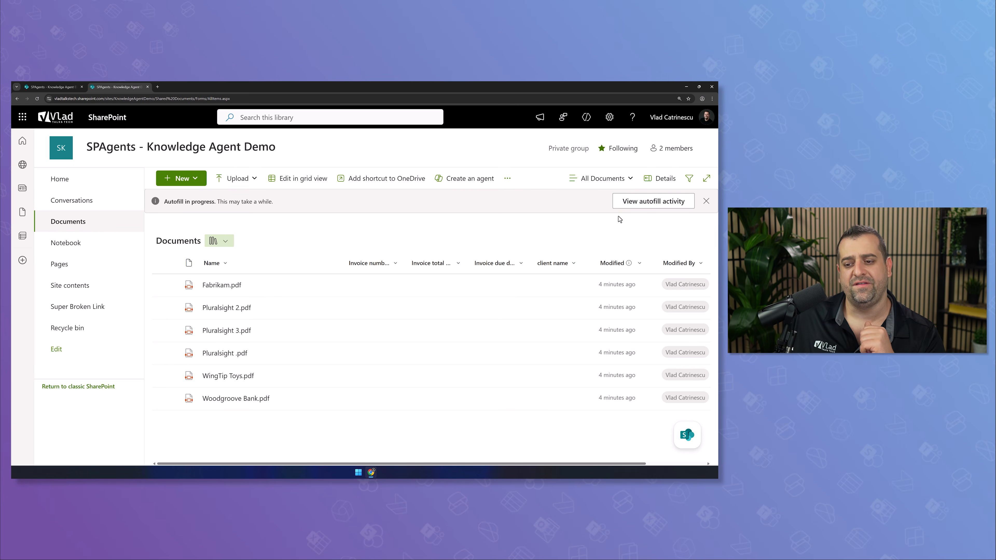
Check autofill activity until values such as 0556, $24,000.00, 6/8/2025 and Fabrikam appear
{"action": "left_click", "coordinate": [614, 207]}
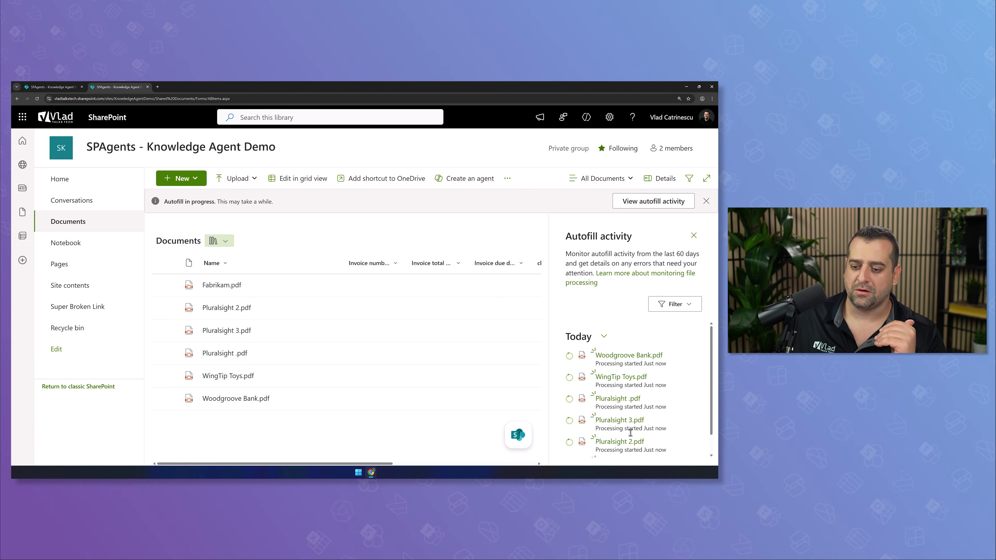
{"action": "left_click", "coordinate": [694, 236]}
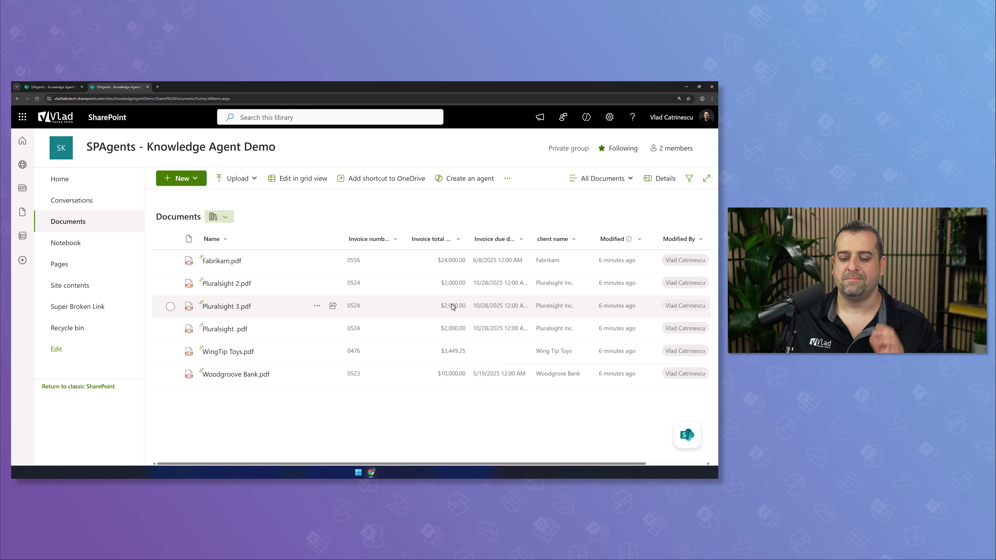
{"action": "left_click", "coordinate": [683, 450]}
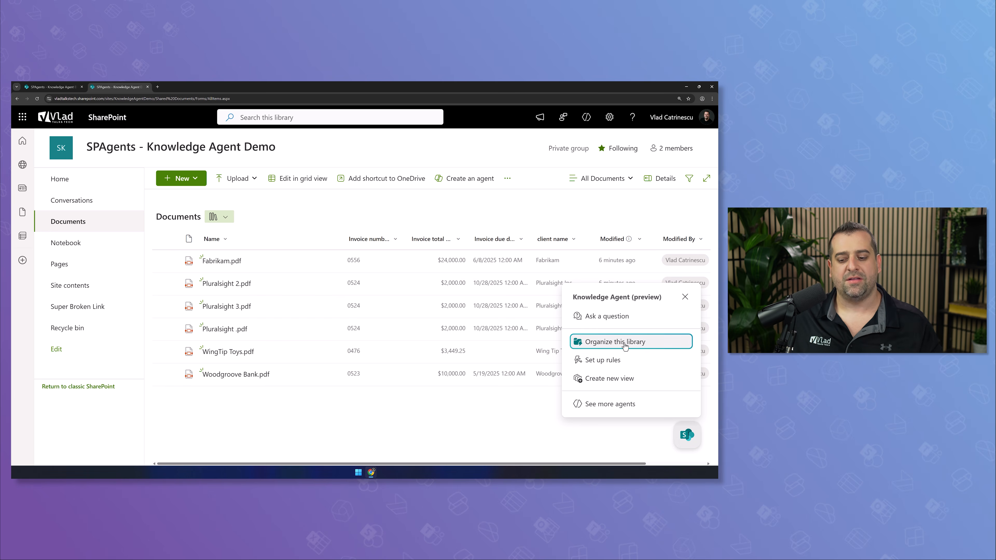
Ask the Knowledge Agent to 'Group files by client name' and review the grouped preview
{"action": "left_click", "coordinate": [610, 379]}
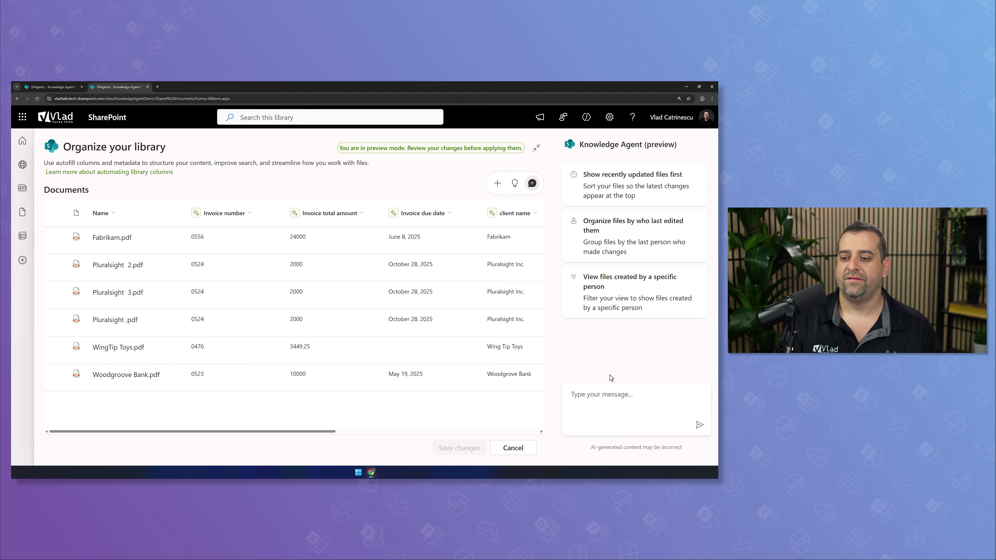
{"action": "left_click", "coordinate": [616, 389]}
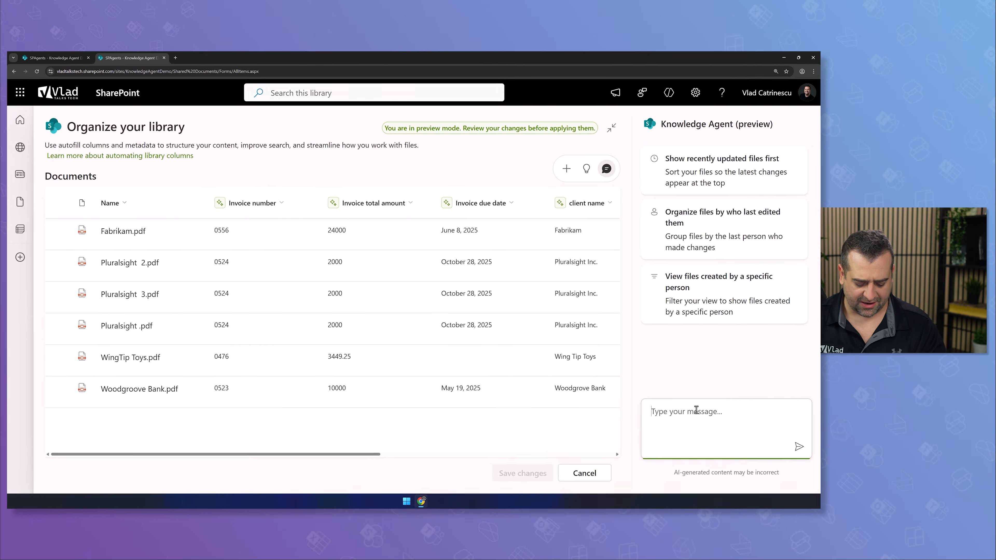
{"action": "type", "text": "Group files by client name"}
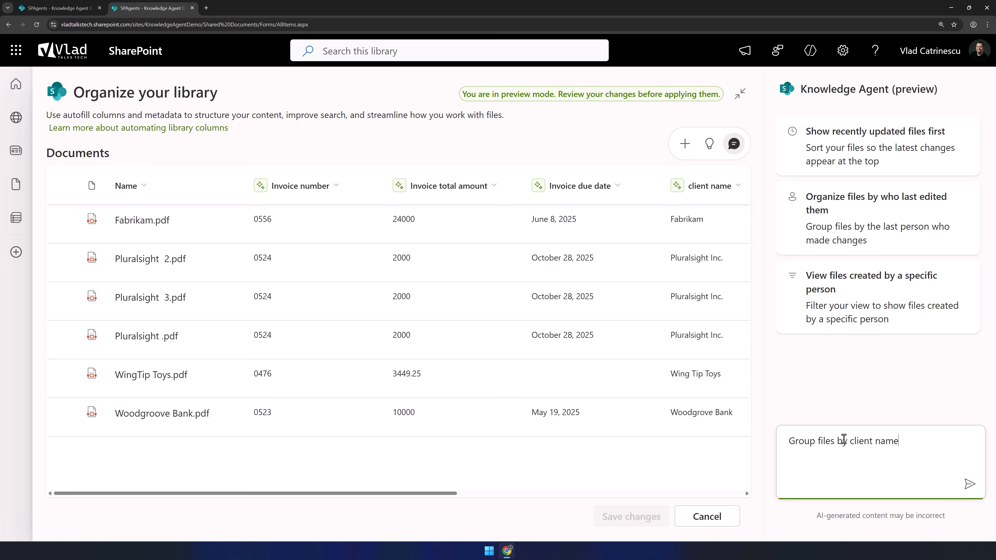
{"action": "key", "text": "Return"}
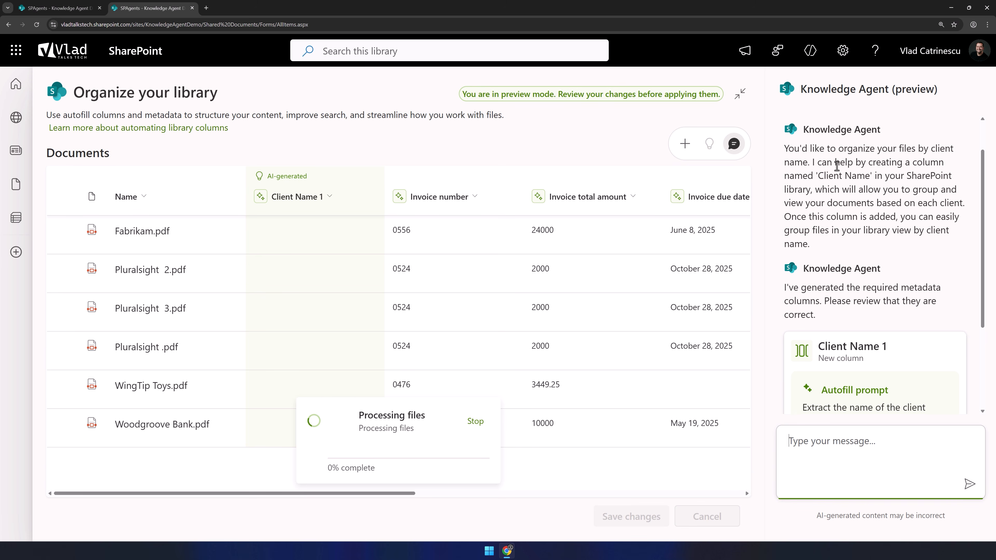
{"action": "scroll", "coordinate": [911, 164], "scroll_direction": "down", "scroll_amount": 6}
{"action": "scroll", "coordinate": [896, 202], "scroll_direction": "up", "scroll_amount": 7}
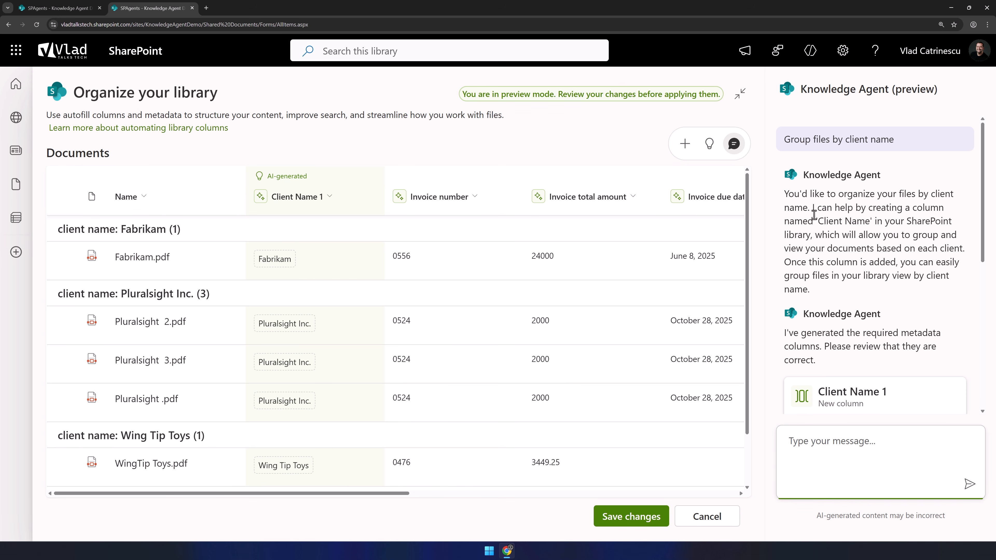
{"action": "scroll", "coordinate": [822, 221], "scroll_direction": "down", "scroll_amount": 8}
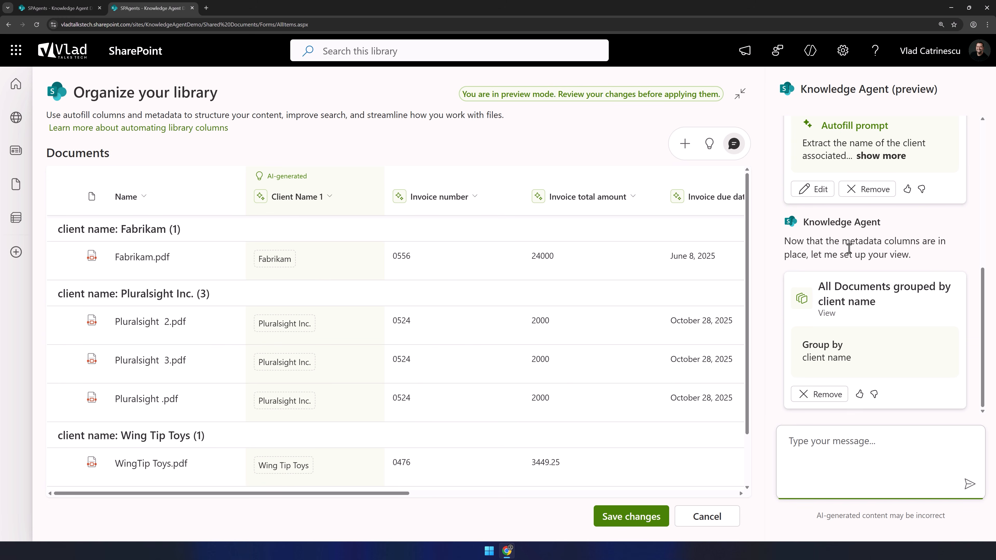
{"action": "left_click_drag", "start_coordinate": [349, 493], "coordinate": [522, 289]}
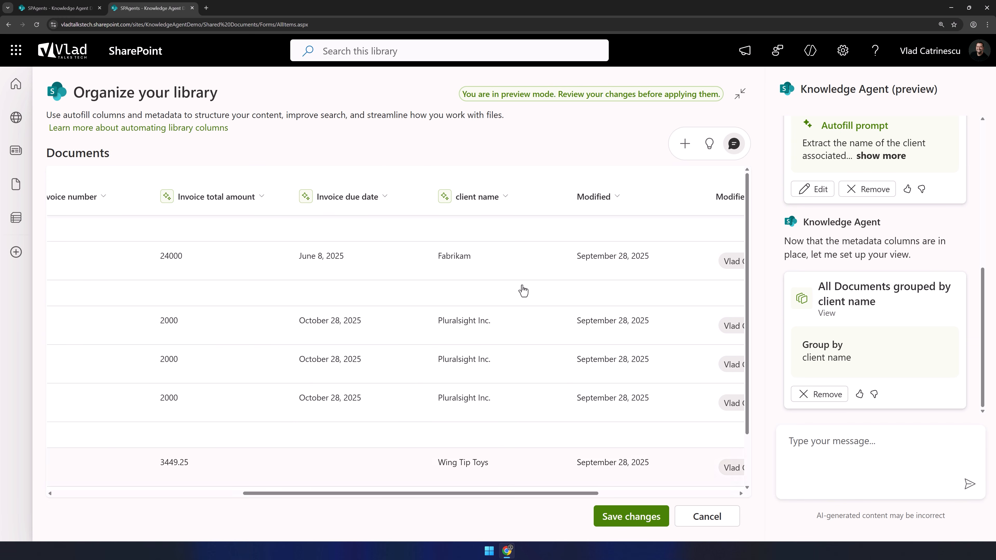
{"action": "left_click_drag", "start_coordinate": [453, 495], "coordinate": [262, 223]}
{"action": "scroll", "coordinate": [262, 224], "scroll_direction": "down", "scroll_amount": 2}
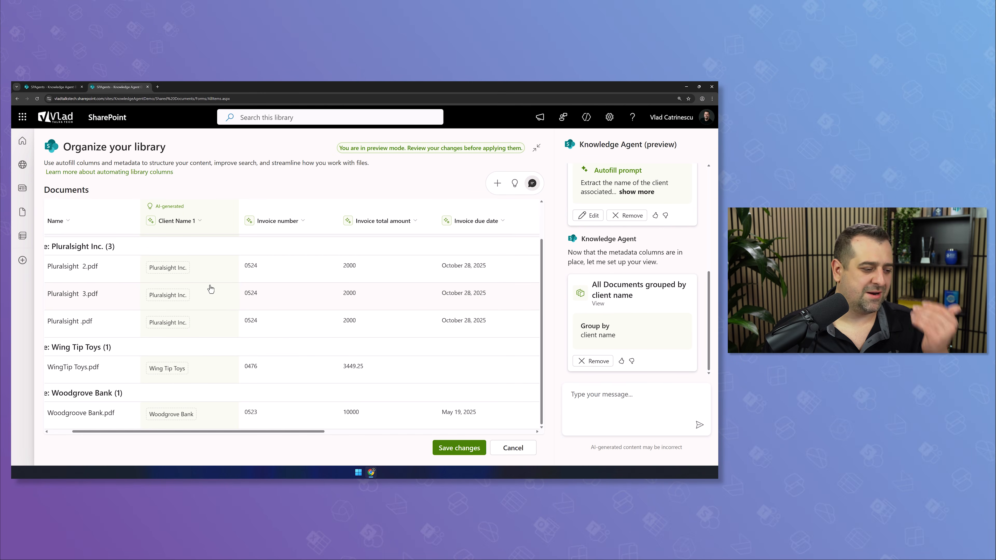
Save the client-name grouping as a new view
{"action": "left_click", "coordinate": [451, 454]}
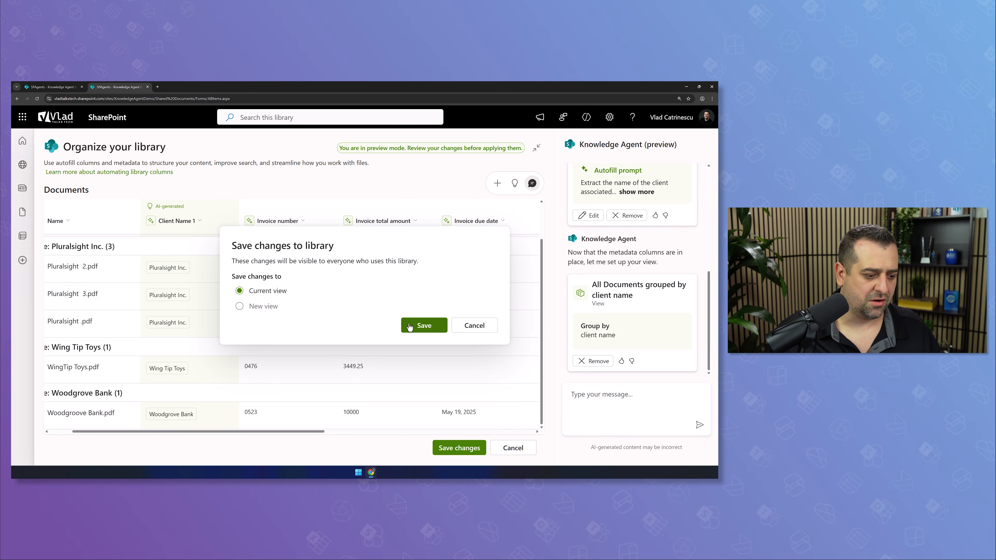
{"action": "left_click", "coordinate": [257, 308]}
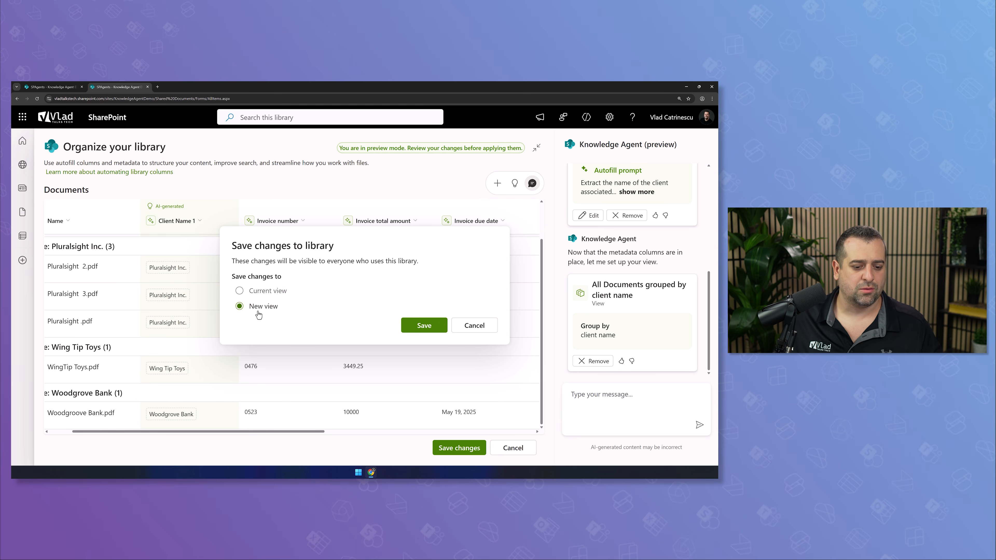
{"action": "left_click", "coordinate": [422, 325]}
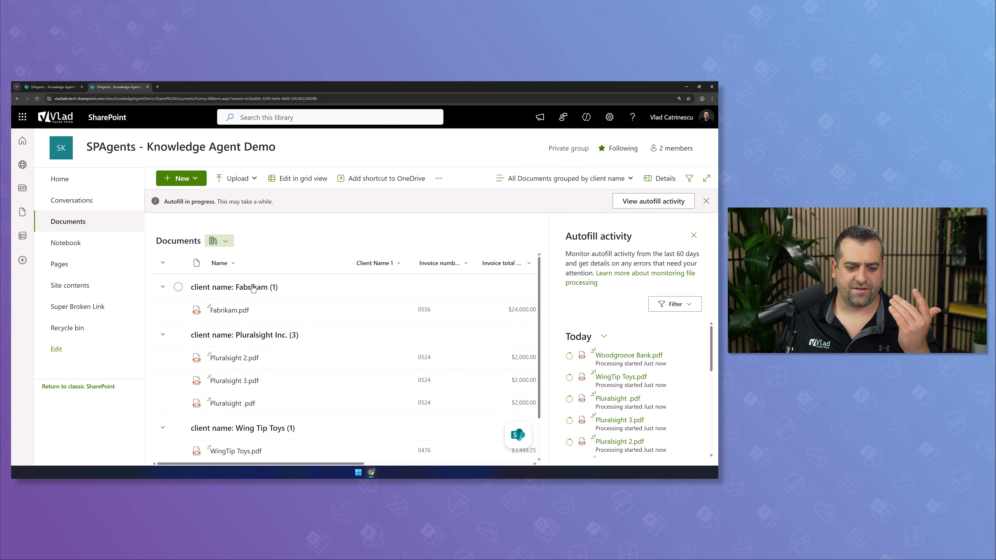
{"action": "left_click_drag", "start_coordinate": [353, 464], "coordinate": [472, 474]}
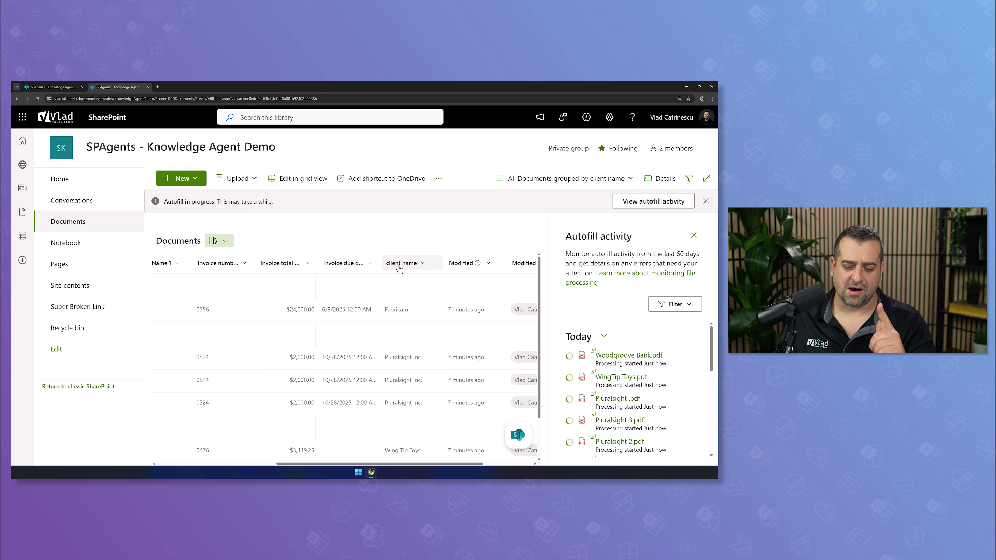
{"action": "left_click_drag", "start_coordinate": [288, 463], "coordinate": [181, 447]}
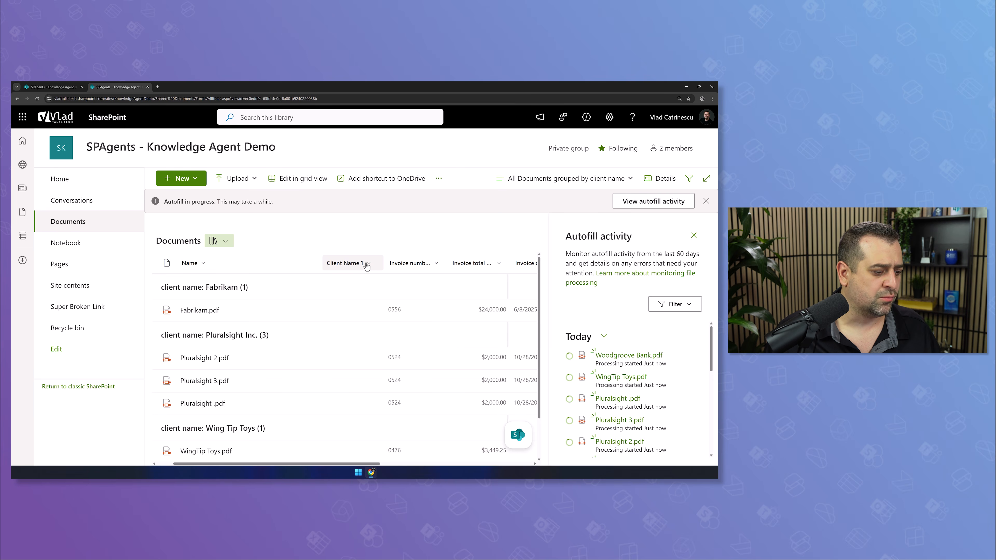
{"action": "scroll", "coordinate": [259, 293], "scroll_direction": "down", "scroll_amount": 1}
{"action": "scroll", "coordinate": [279, 351], "scroll_direction": "up", "scroll_amount": 1}
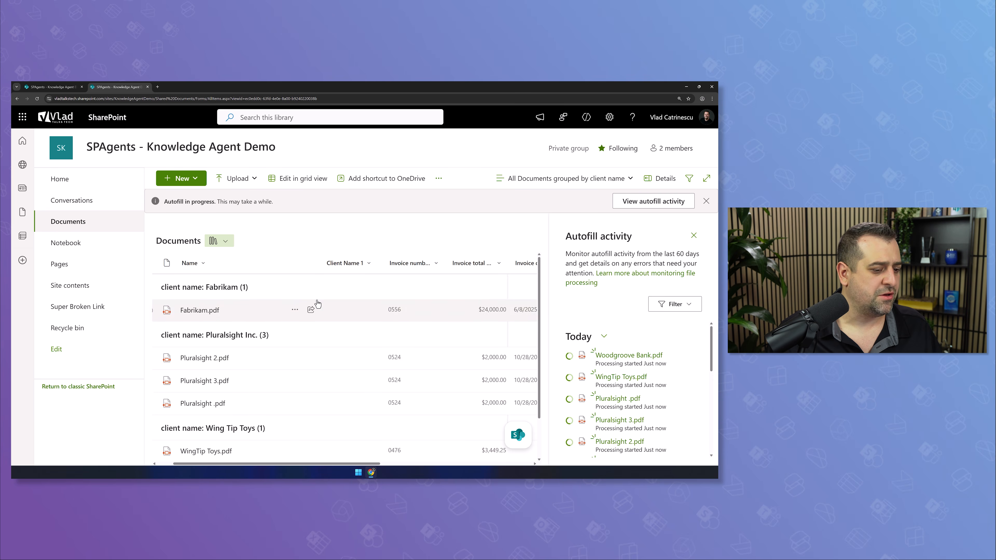
Delete the duplicate Client Name 1 column and close the autofill activity details
{"action": "left_click", "coordinate": [358, 263]}
{"action": "mouse_move", "coordinate": [376, 360]}
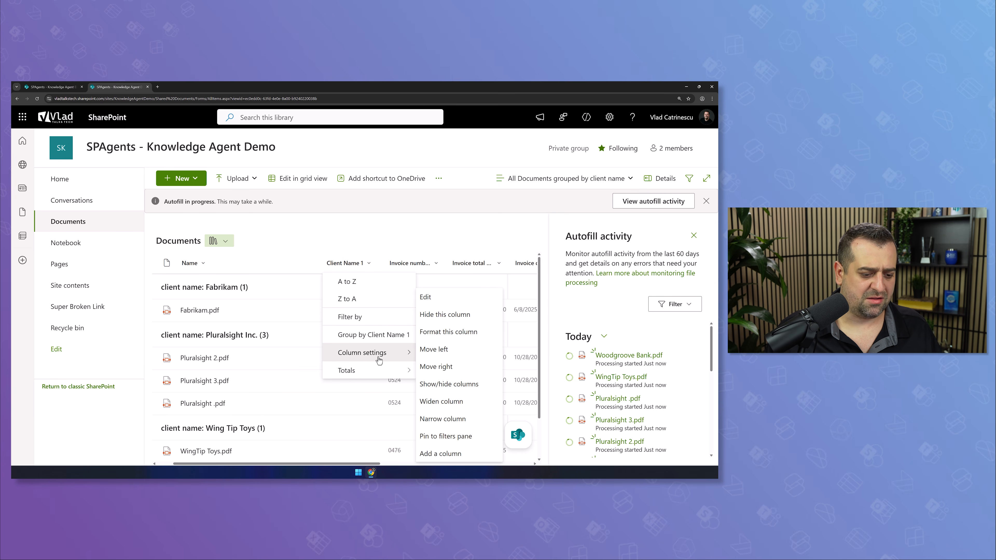
{"action": "left_click", "coordinate": [442, 303]}
{"action": "scroll", "coordinate": [651, 447], "scroll_direction": "down", "scroll_amount": 2}
{"action": "left_click", "coordinate": [668, 451]}
{"action": "left_click", "coordinate": [442, 314]}
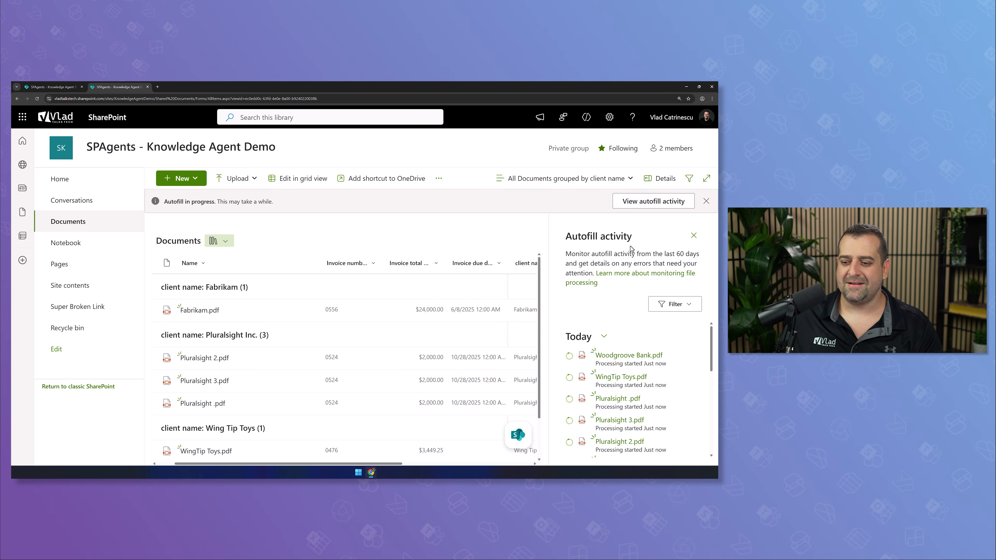
{"action": "left_click", "coordinate": [694, 236]}
{"action": "scroll", "coordinate": [464, 333], "scroll_direction": "down", "scroll_amount": 1}
{"action": "scroll", "coordinate": [457, 335], "scroll_direction": "up", "scroll_amount": 1}
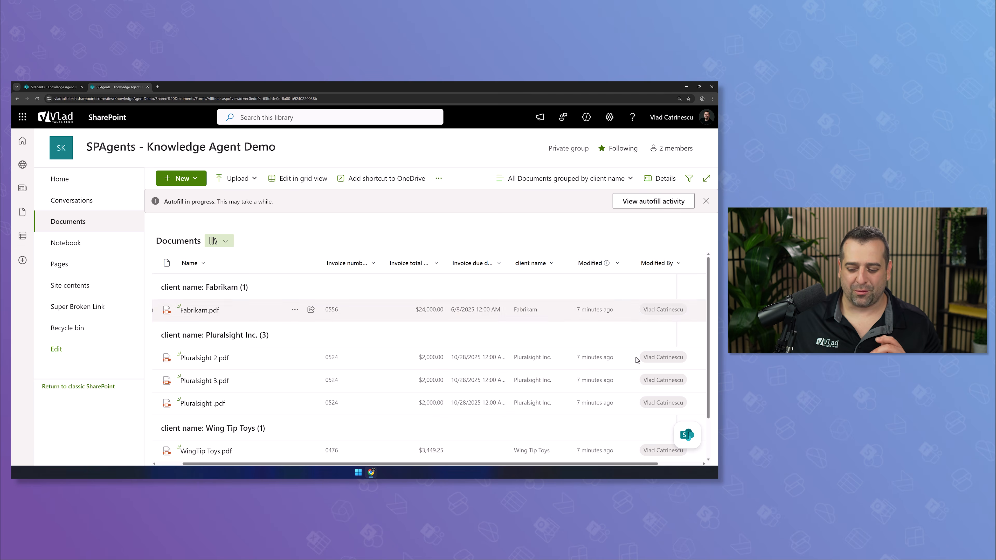
Ask the Knowledge Agent for a rule emailing me when a new Fabrikam invoice is added
{"action": "left_click", "coordinate": [687, 435]}
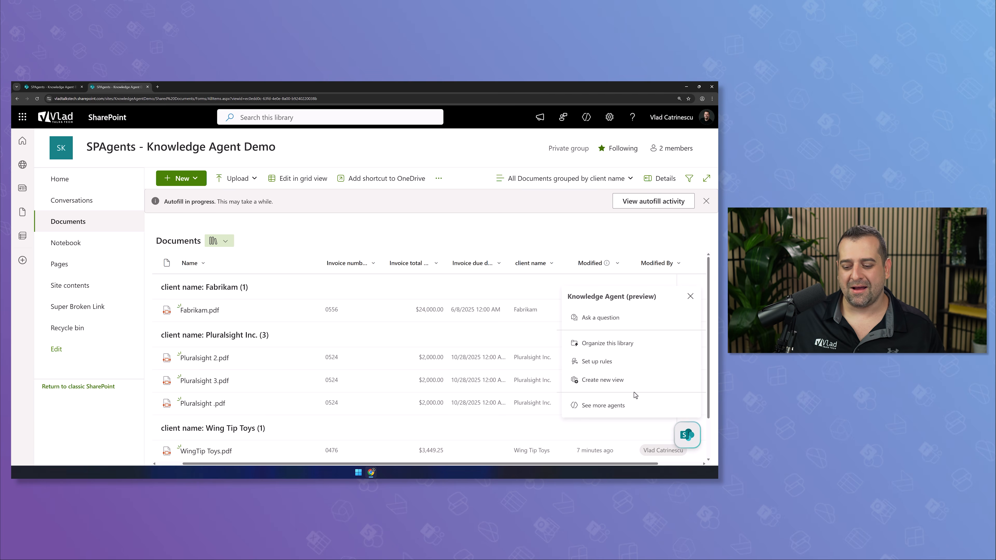
{"action": "left_click", "coordinate": [612, 362]}
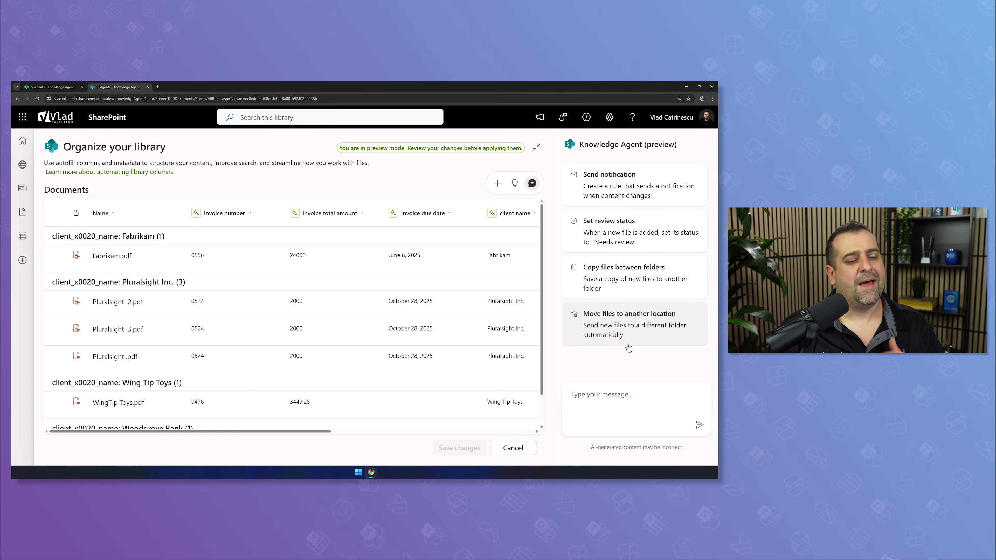
{"action": "left_click", "coordinate": [606, 400]}
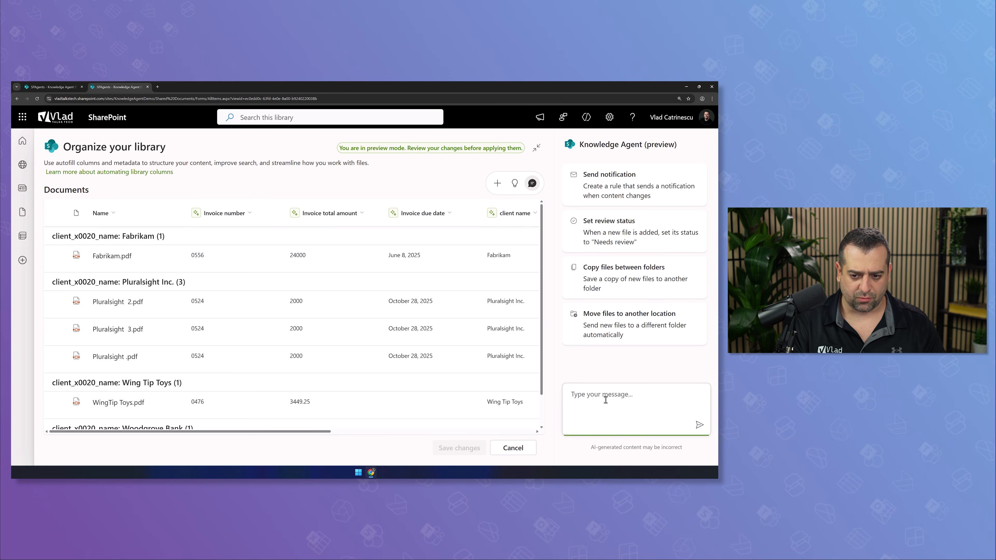
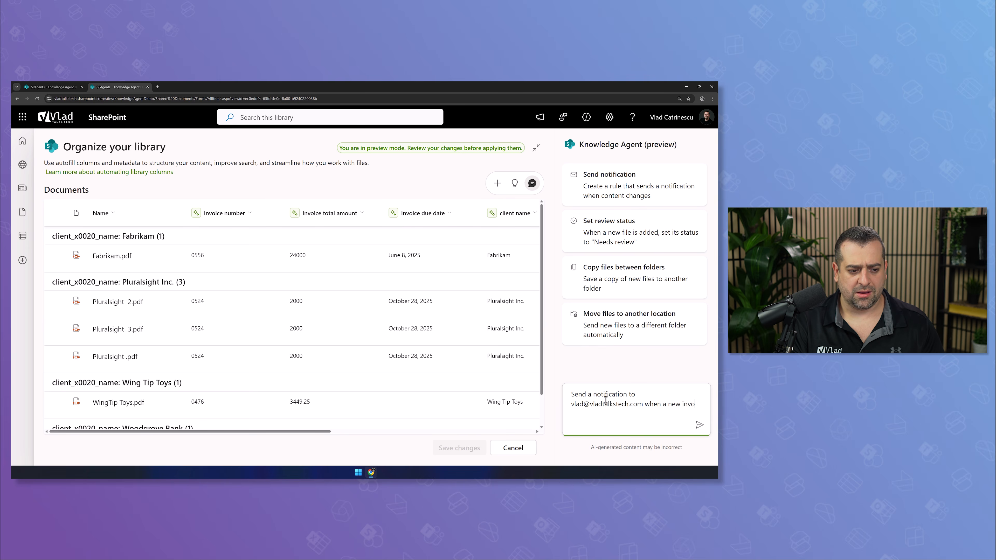
{"action": "type", "text": "ice is added with the Client Name Fa"}
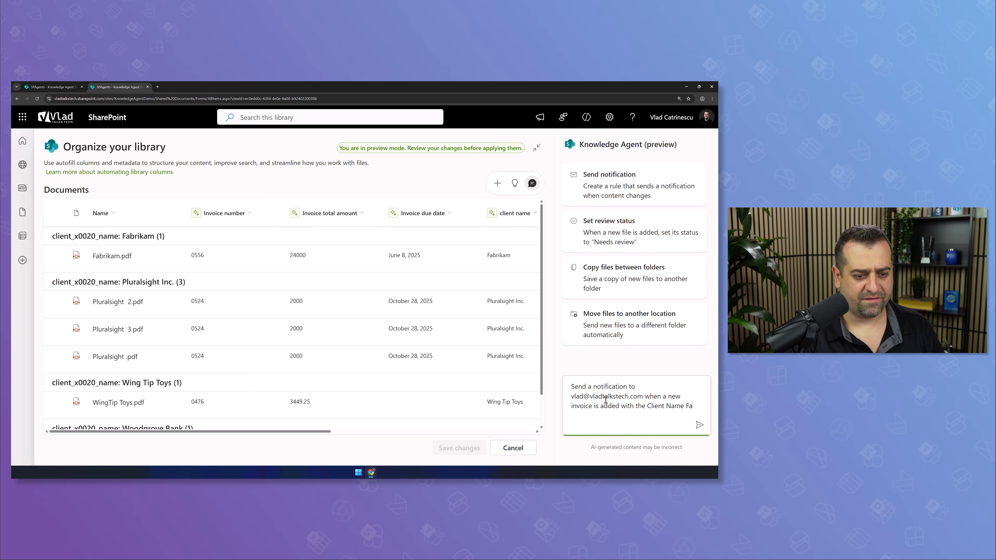
{"action": "type", "text": "kam"}
{"action": "key", "text": "Return"}
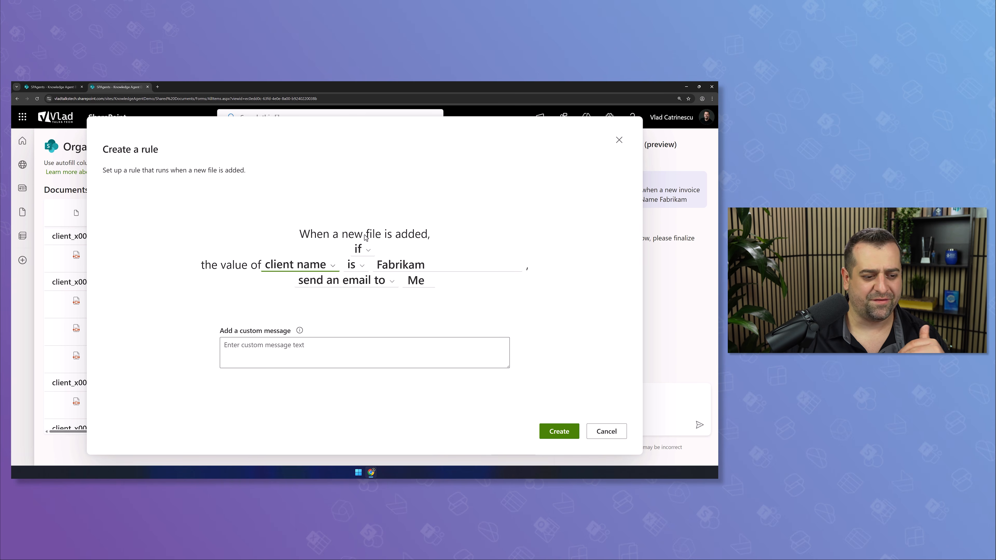
Review the rule's client name condition and keep Me as the email recipient
{"action": "left_click", "coordinate": [359, 249]}
{"action": "left_click", "coordinate": [359, 249]}
{"action": "left_click", "coordinate": [319, 266]}
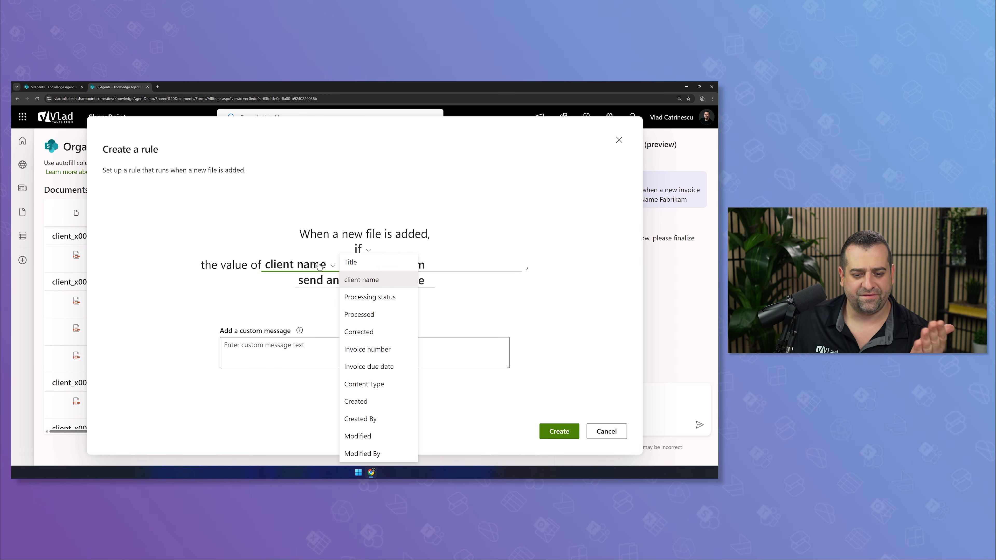
{"action": "left_click", "coordinate": [492, 204]}
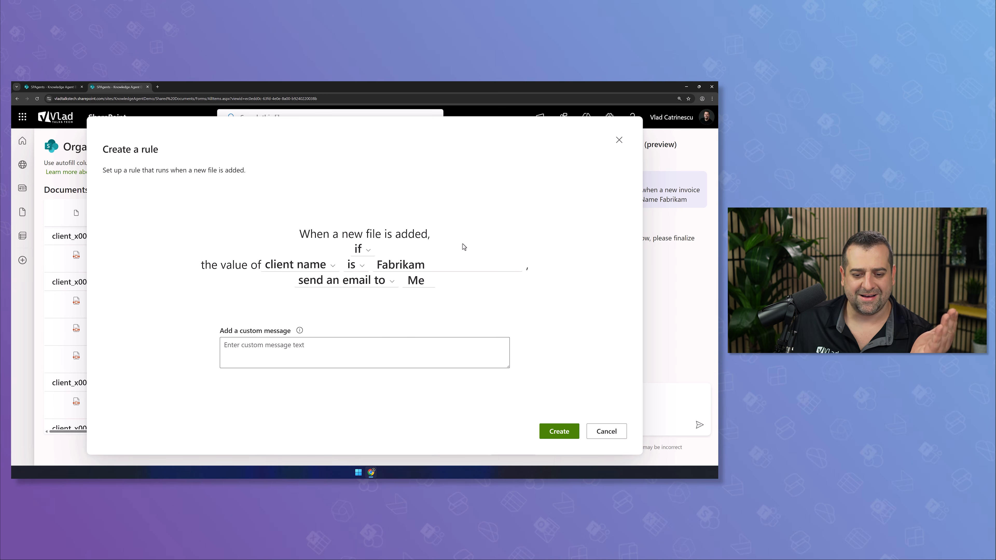
{"action": "left_click", "coordinate": [412, 287]}
{"action": "left_click", "coordinate": [501, 308]}
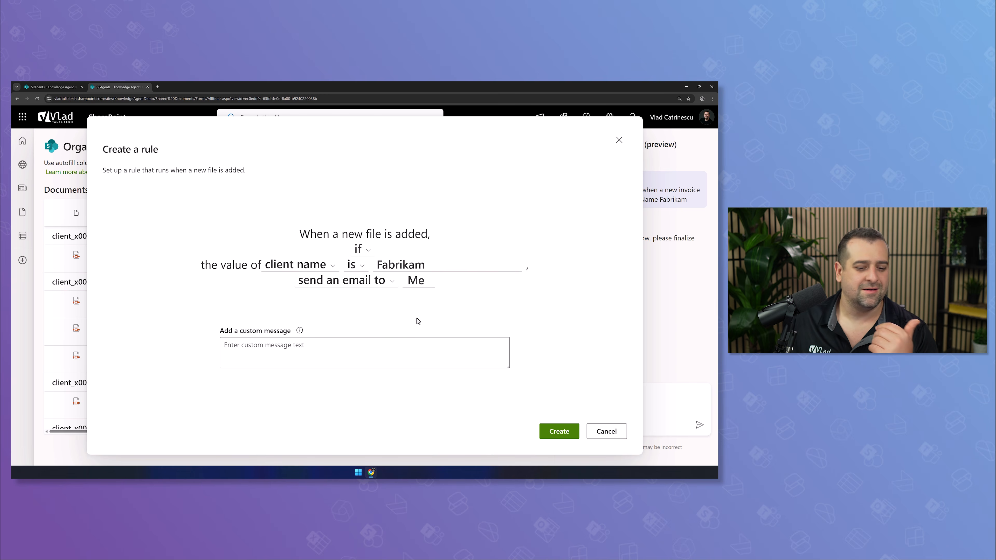
{"action": "left_click", "coordinate": [347, 345]}
Create the Fabrikam notification rule and leave the organizer without saving preview changes
{"action": "left_click", "coordinate": [551, 433]}
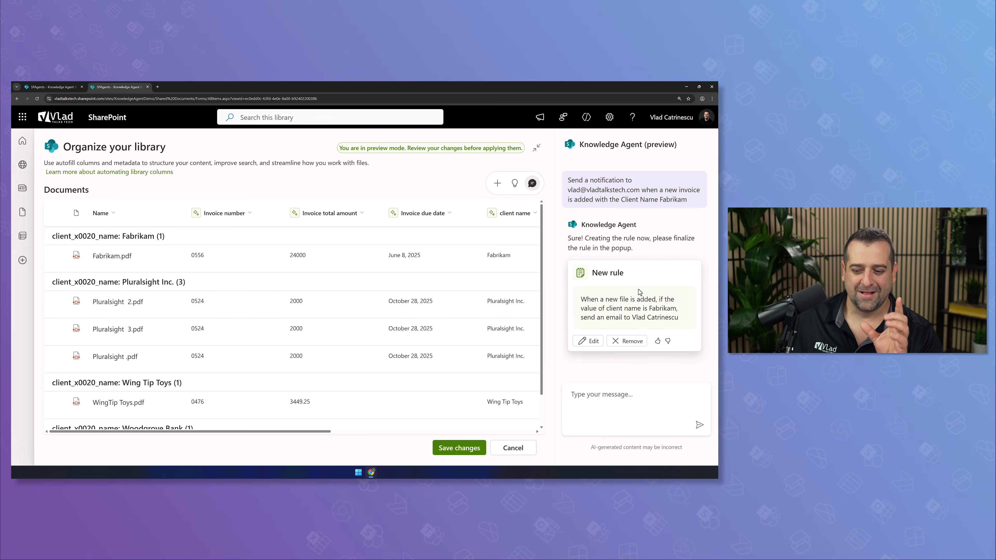
{"action": "left_click", "coordinate": [514, 448]}
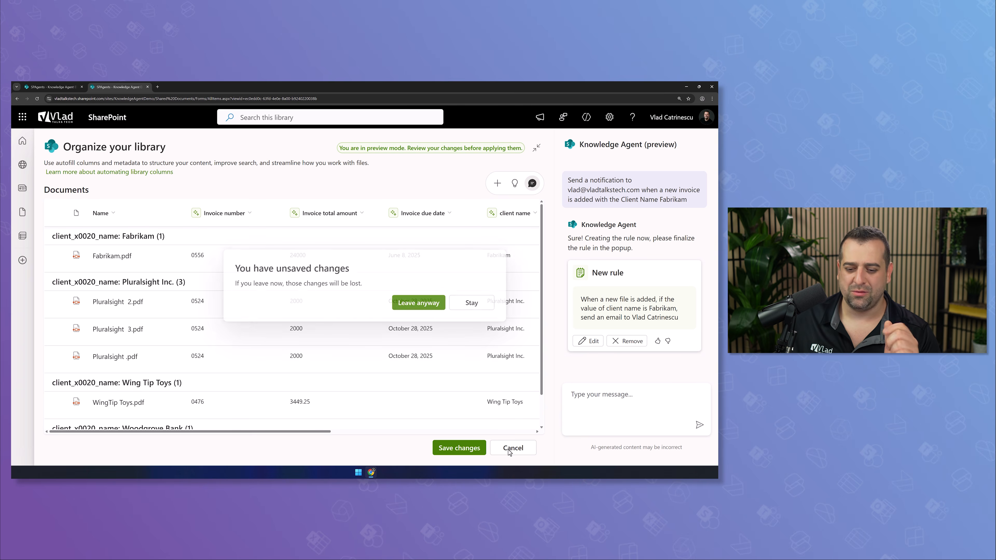
{"action": "left_click", "coordinate": [420, 303]}
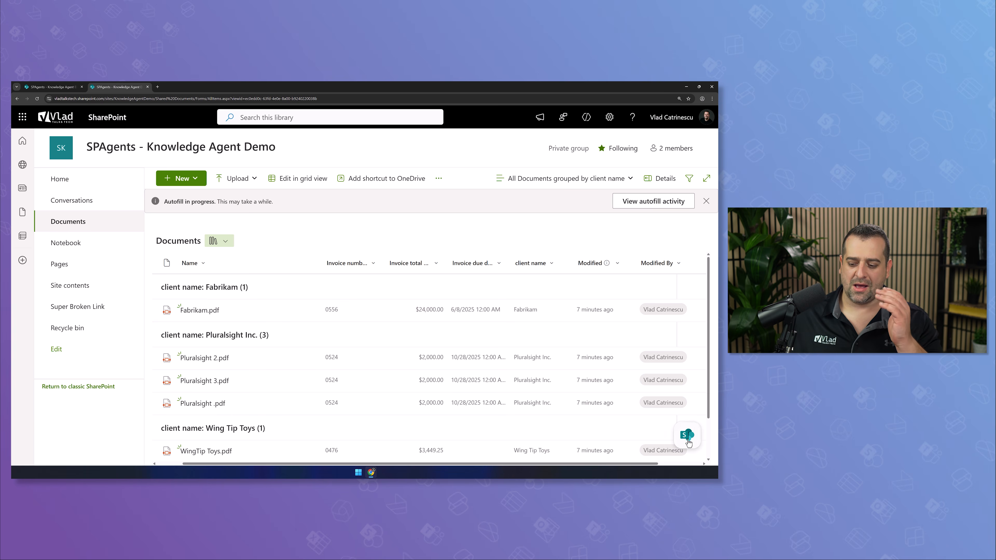
Browse the other available agents, then go to the site's Home page
{"action": "left_click", "coordinate": [687, 434]}
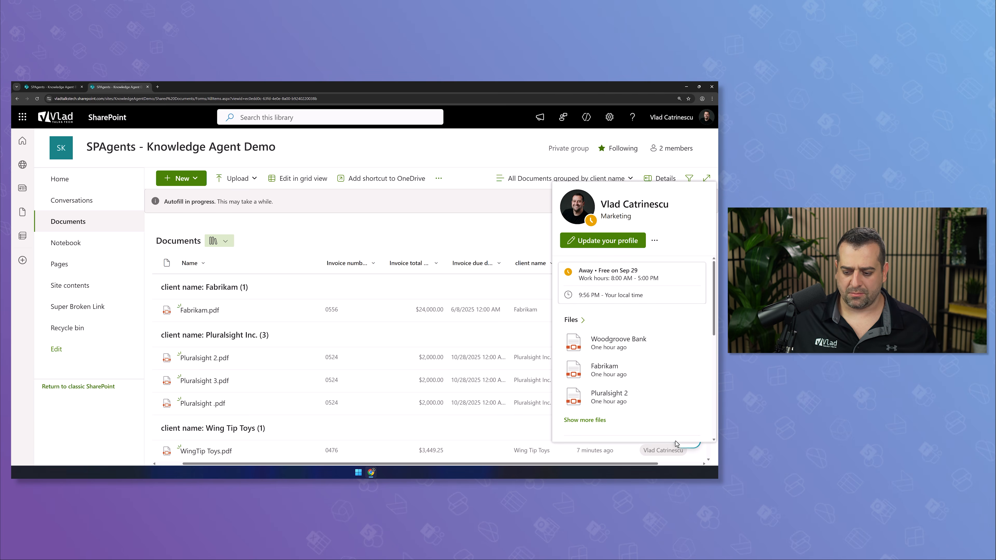
{"action": "left_click", "coordinate": [687, 435]}
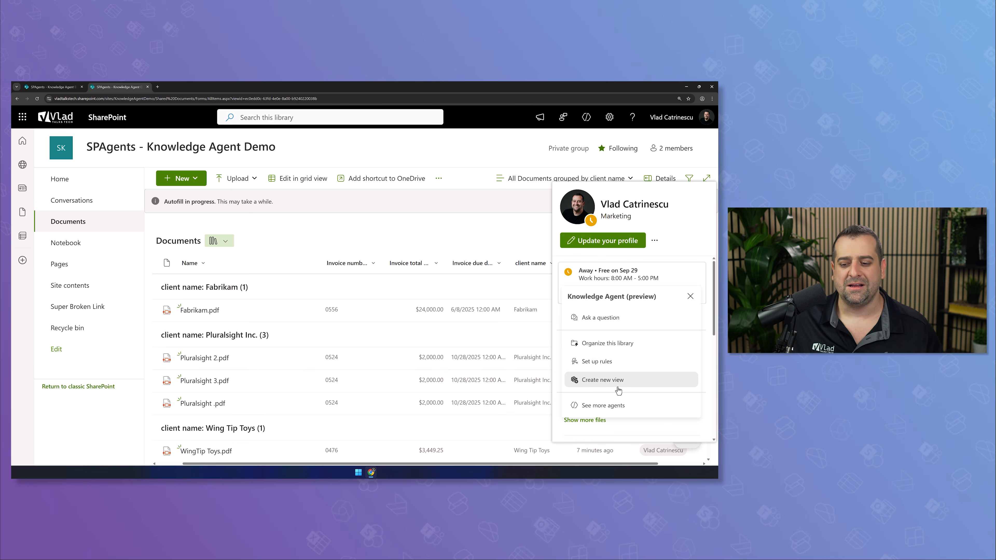
{"action": "left_click", "coordinate": [611, 405]}
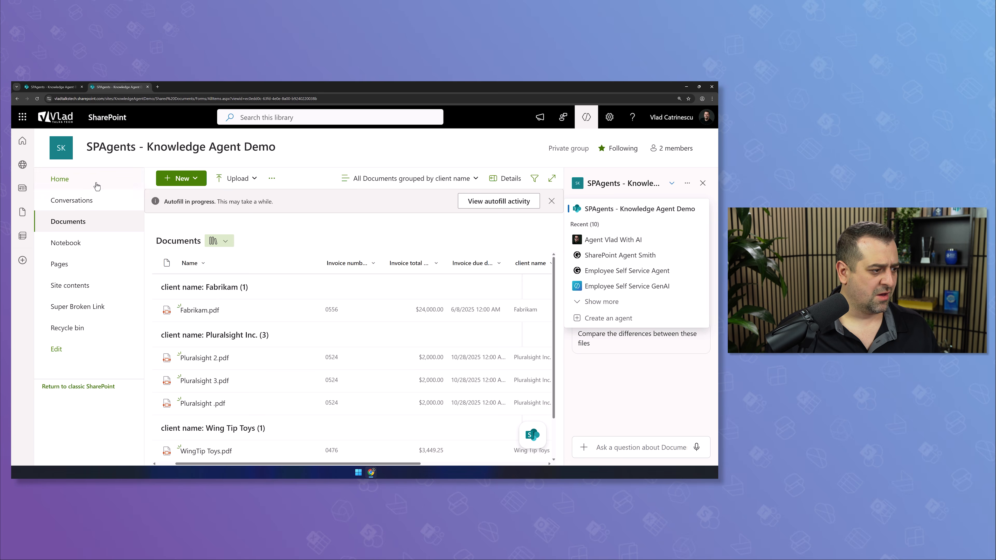
{"action": "left_click", "coordinate": [60, 179]}
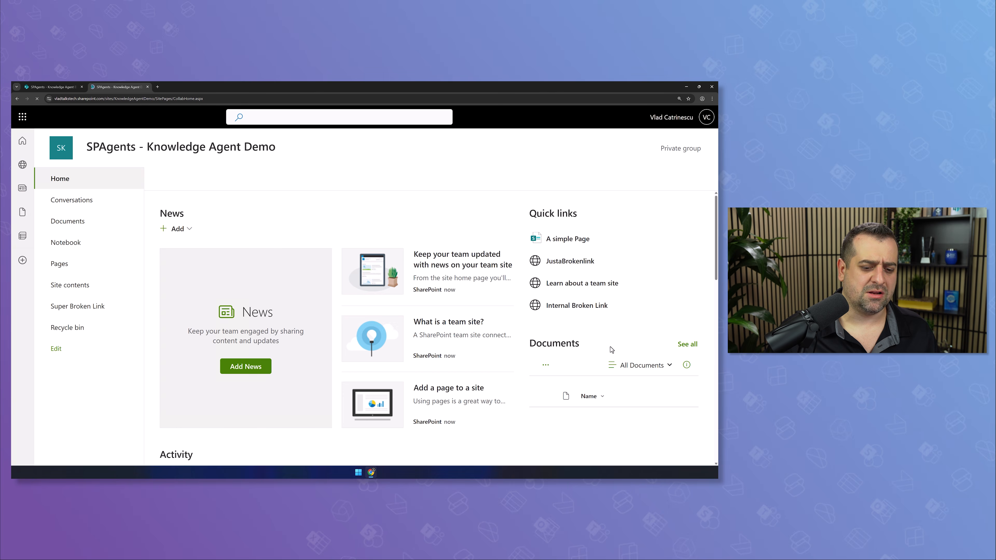
{"action": "left_click", "coordinate": [685, 434]}
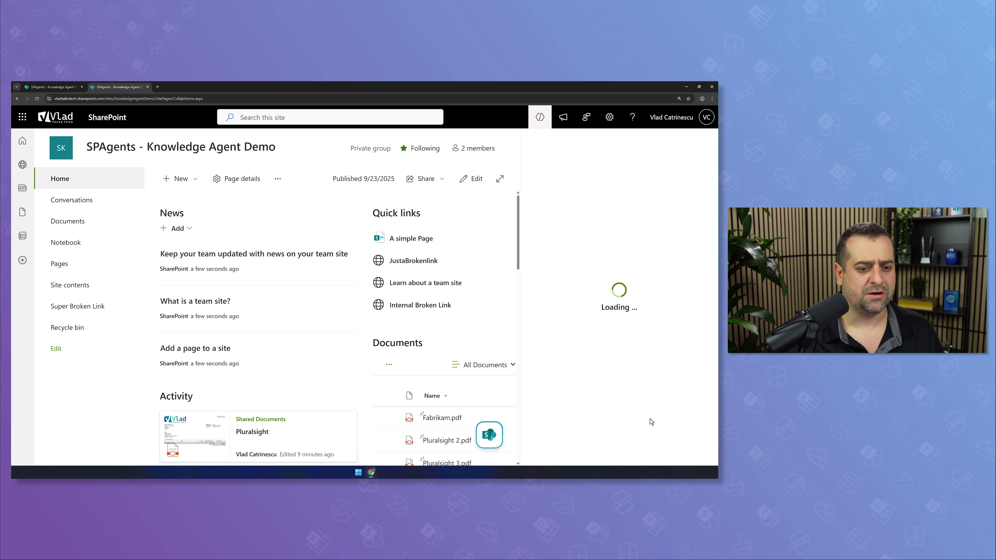
{"action": "left_click", "coordinate": [541, 121]}
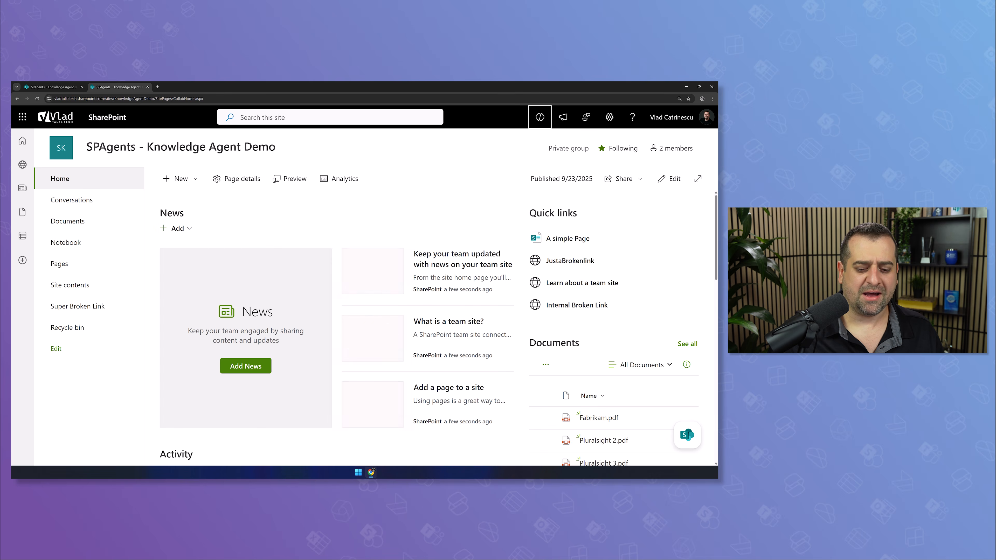
Return to the Documents library and bring up the Knowledge Agent's library actions
{"action": "left_click", "coordinate": [689, 435]}
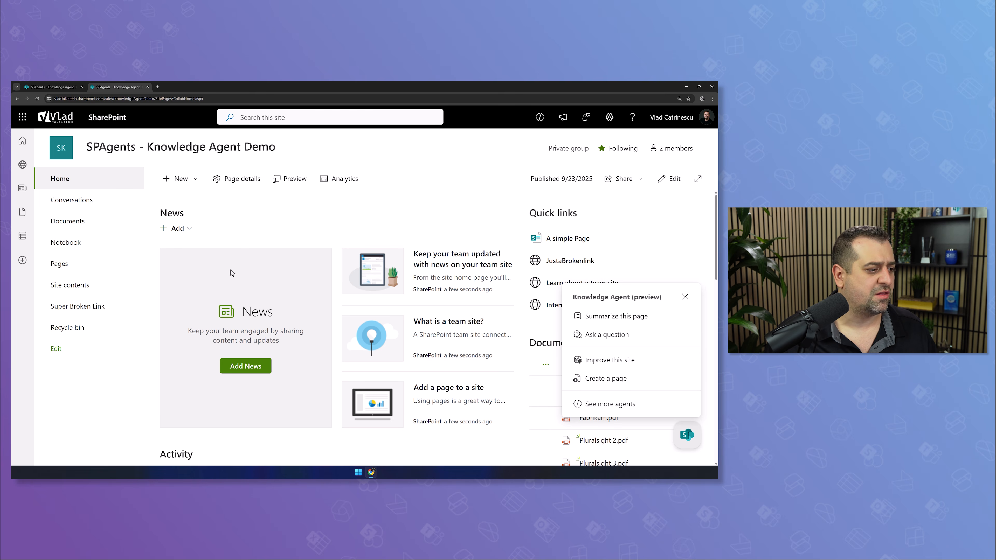
{"action": "left_click", "coordinate": [121, 229]}
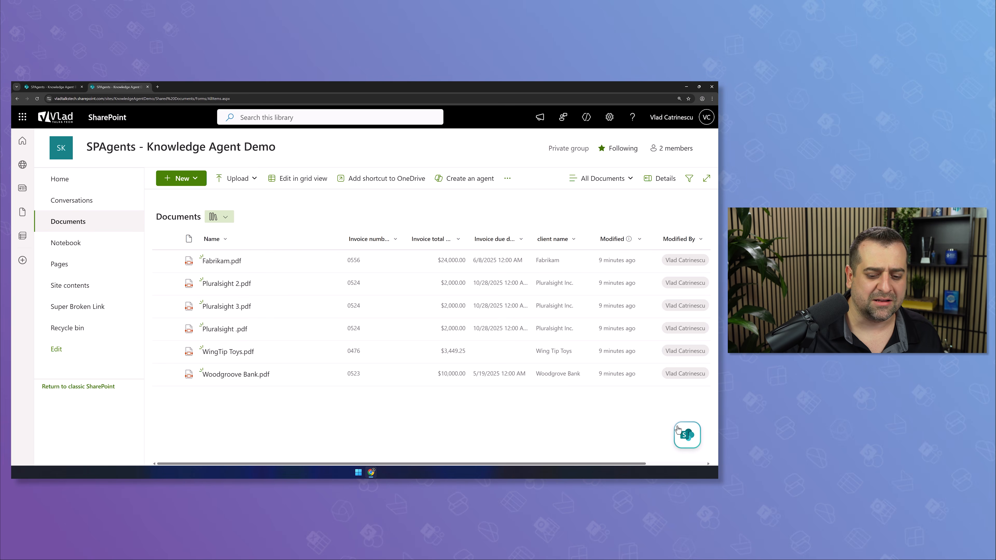
{"action": "left_click", "coordinate": [687, 434]}
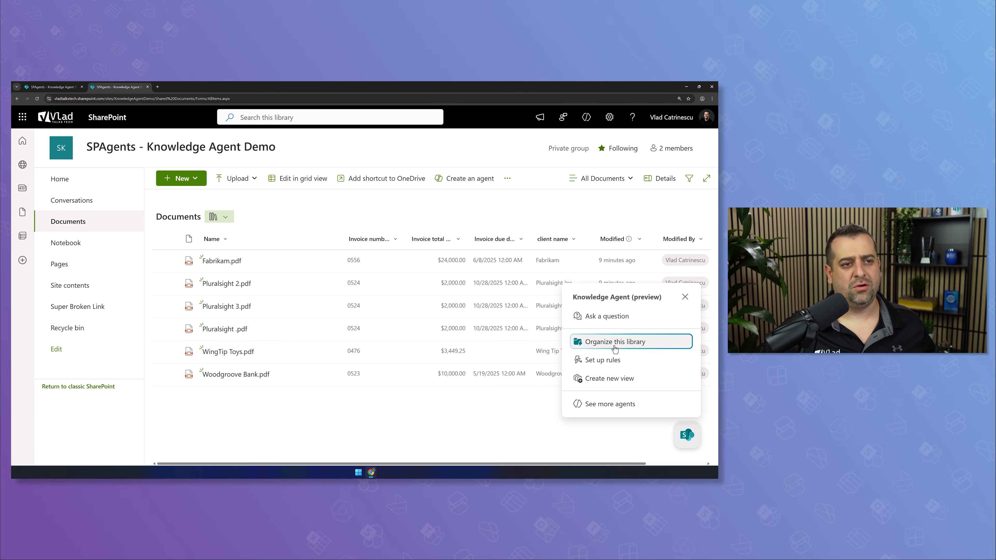